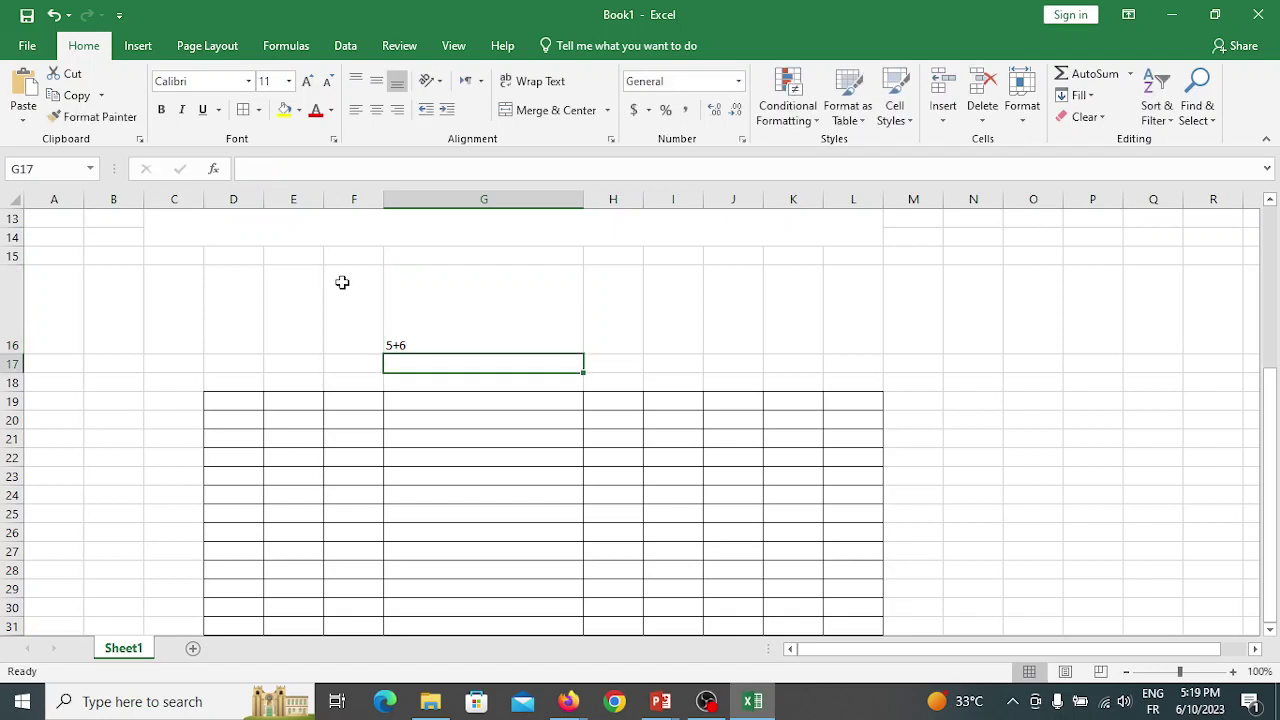
- Enter the formula =5+6 in cell H16 and compare it with the plain text entry in G16
{"action": "left_click", "coordinate": [543, 329]}
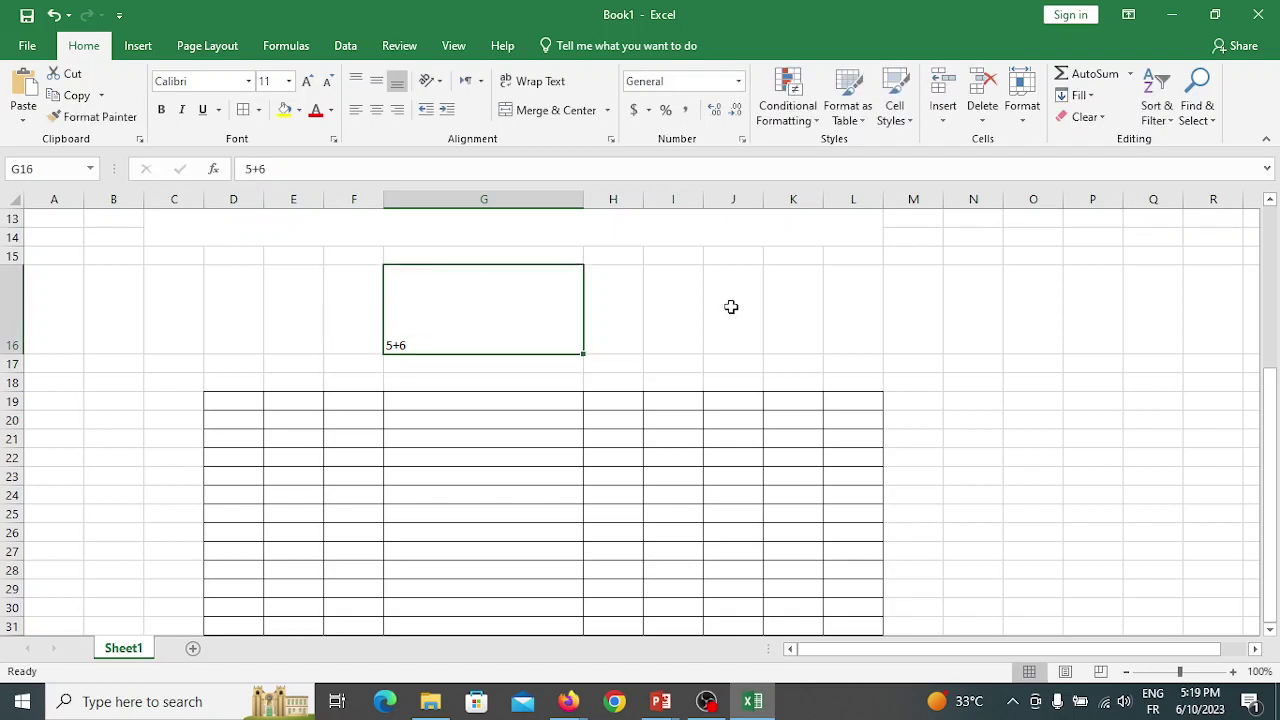
{"action": "left_click", "coordinate": [679, 305]}
{"action": "left_click", "coordinate": [612, 301]}
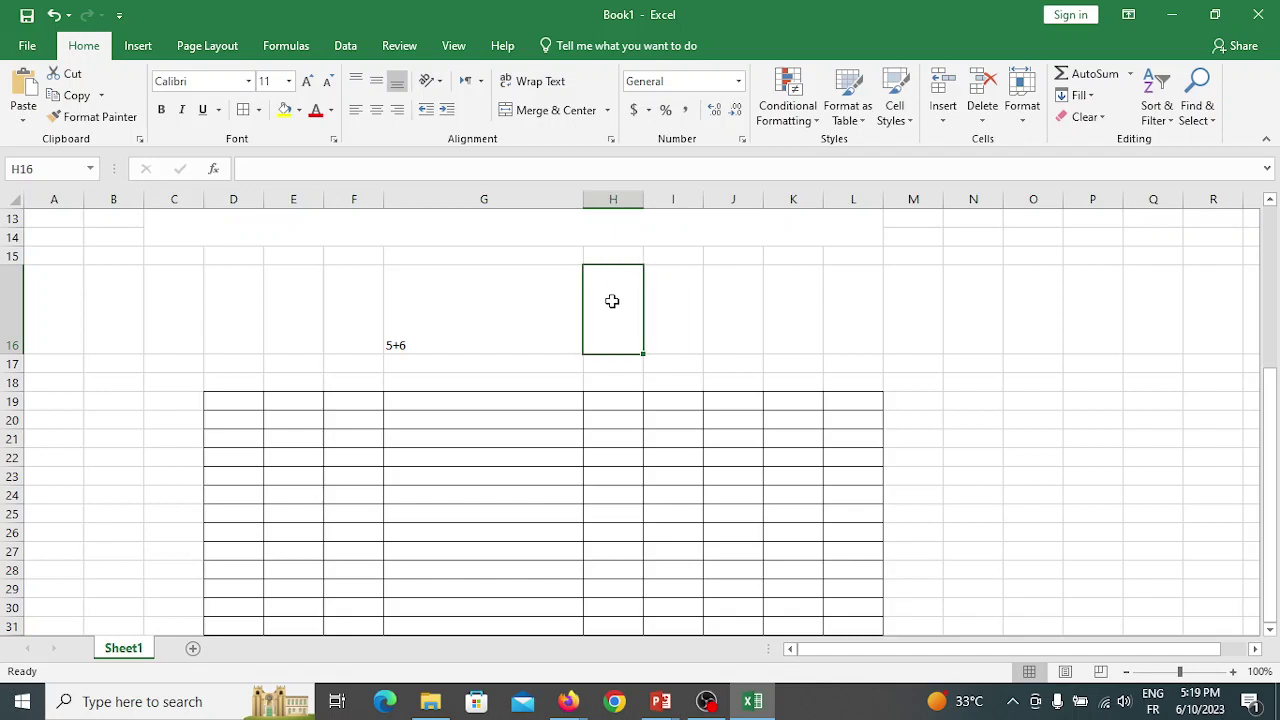
{"action": "type", "text": "="}
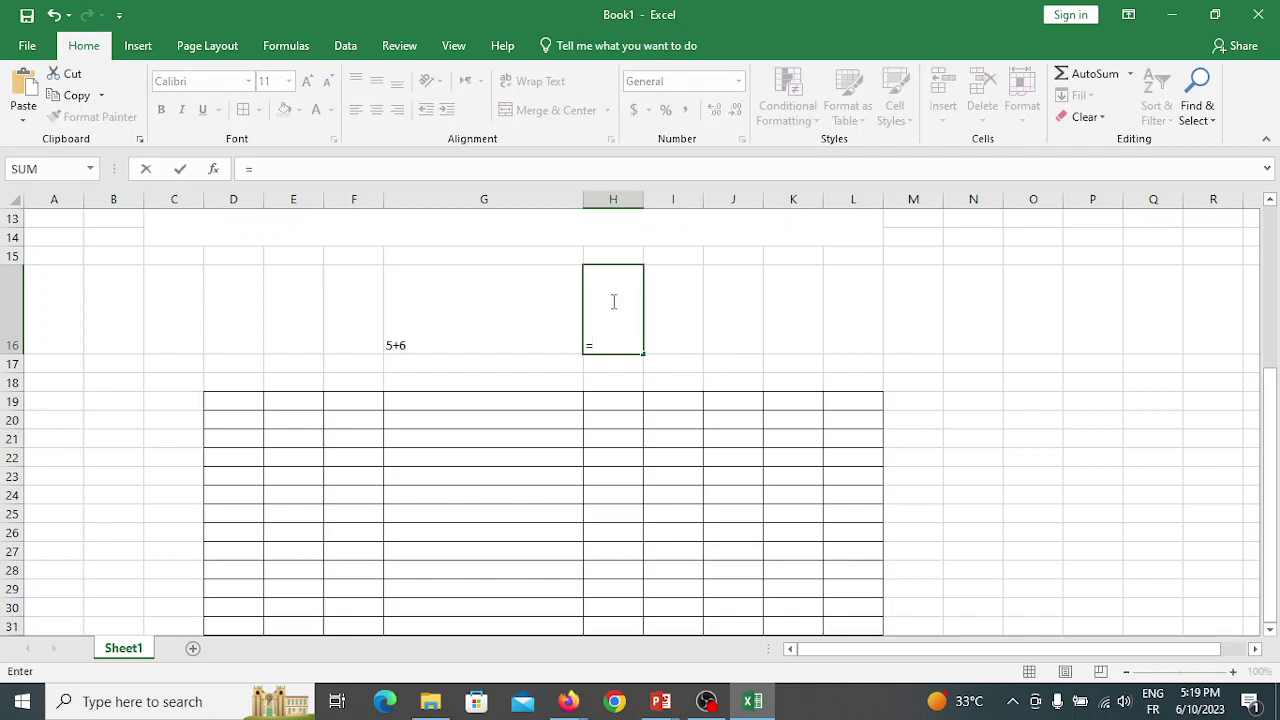
{"action": "type", "text": "5+6"}
{"action": "left_click", "coordinate": [781, 333]}
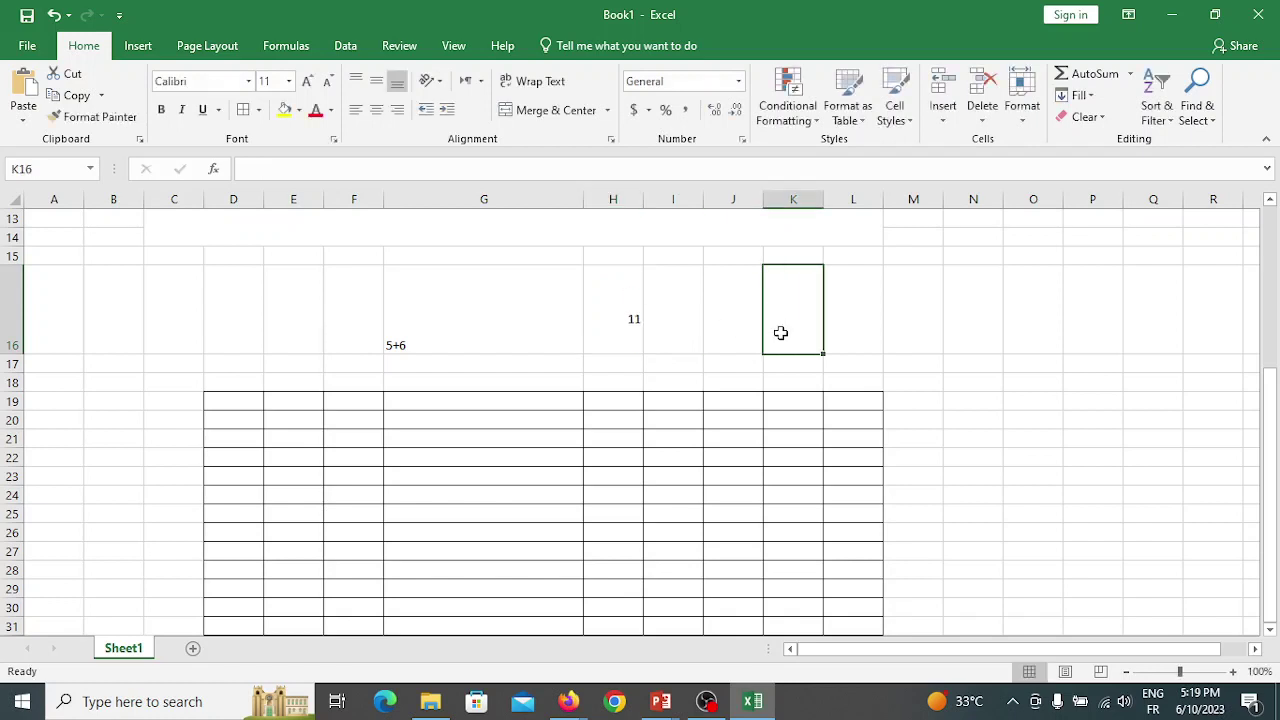
{"action": "left_click", "coordinate": [618, 317]}
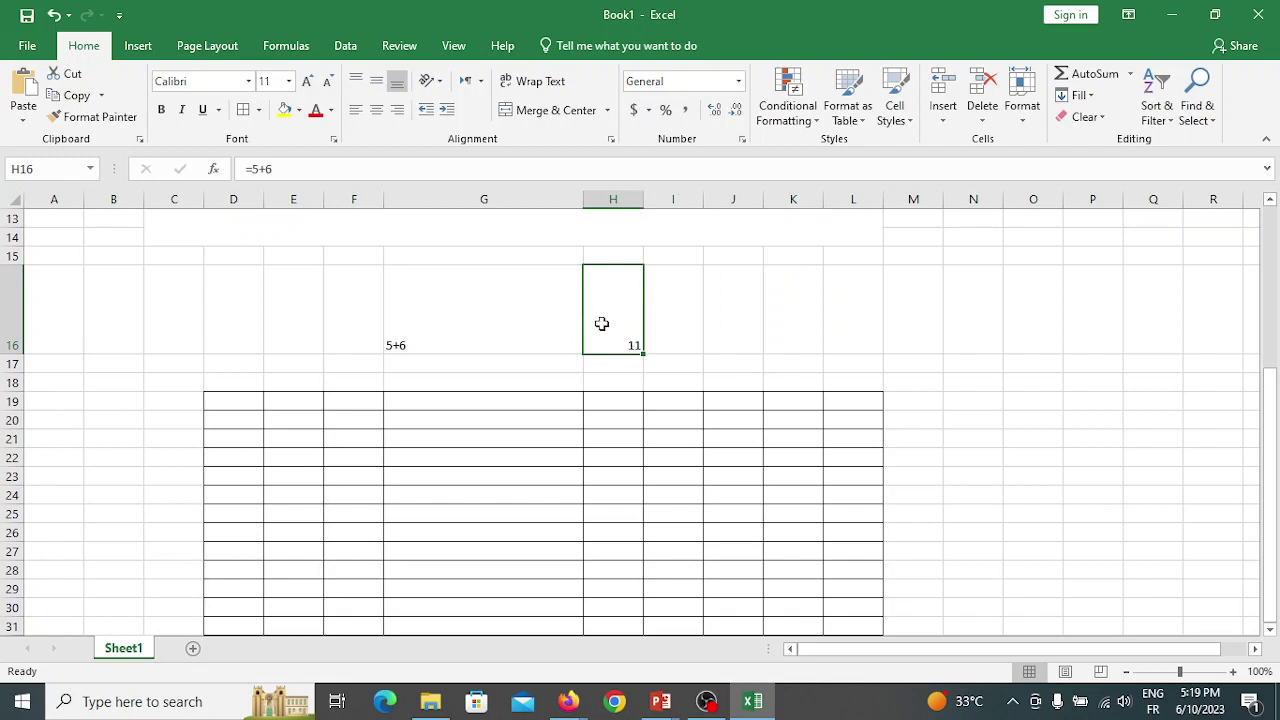
{"action": "left_click", "coordinate": [458, 323]}
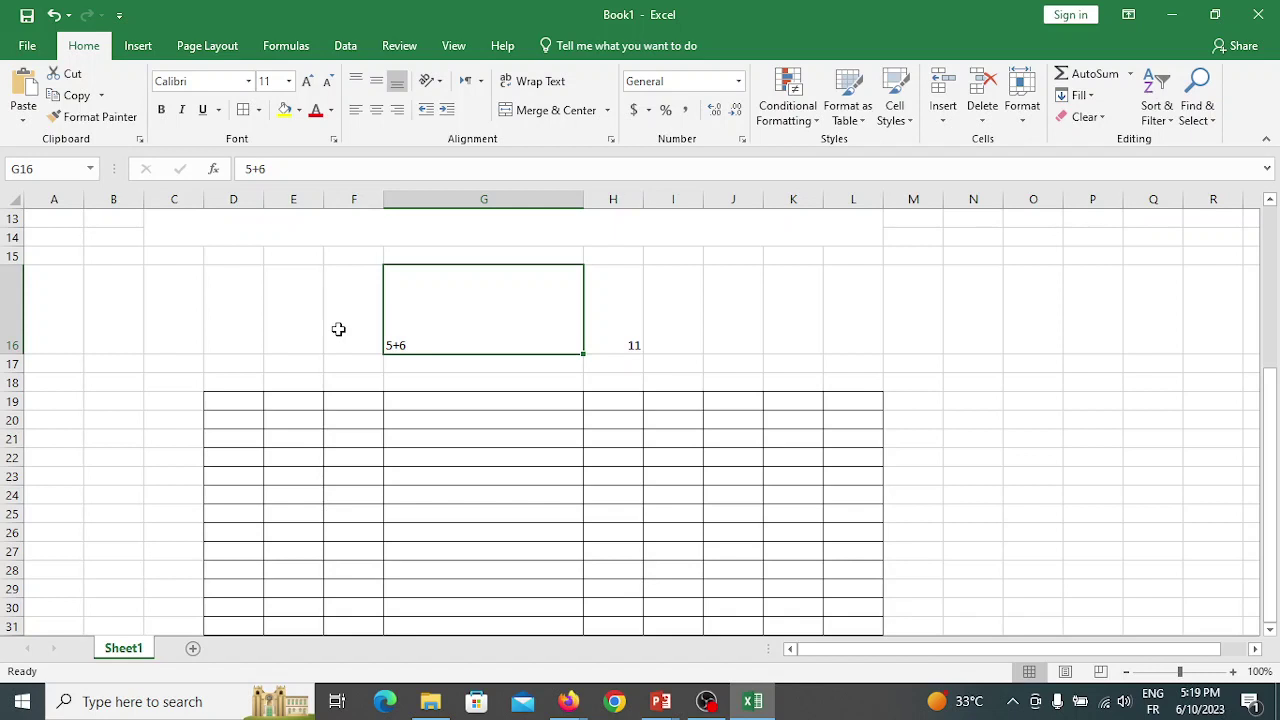
- Enter the multiplication formula =6*2 in cell I16
{"action": "left_click", "coordinate": [675, 321]}
{"action": "type", "text": "="}
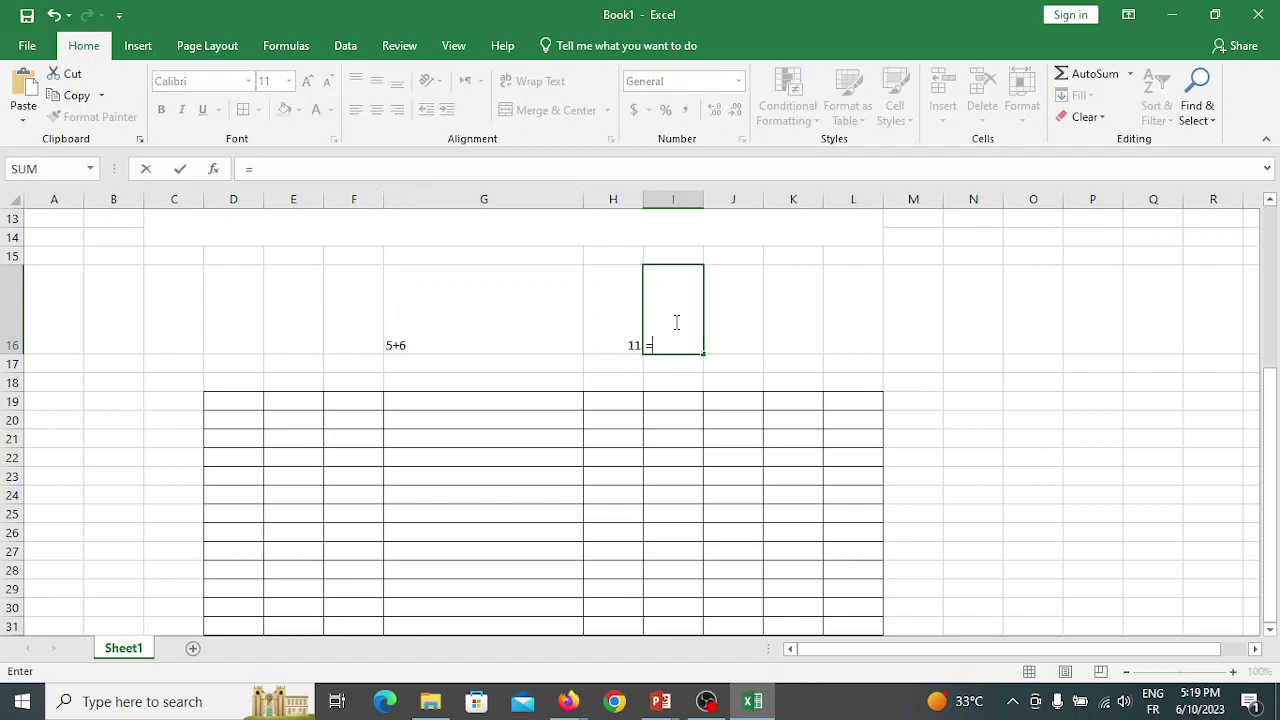
{"action": "type", "text": "6*2"}
{"action": "left_click", "coordinate": [735, 319]}
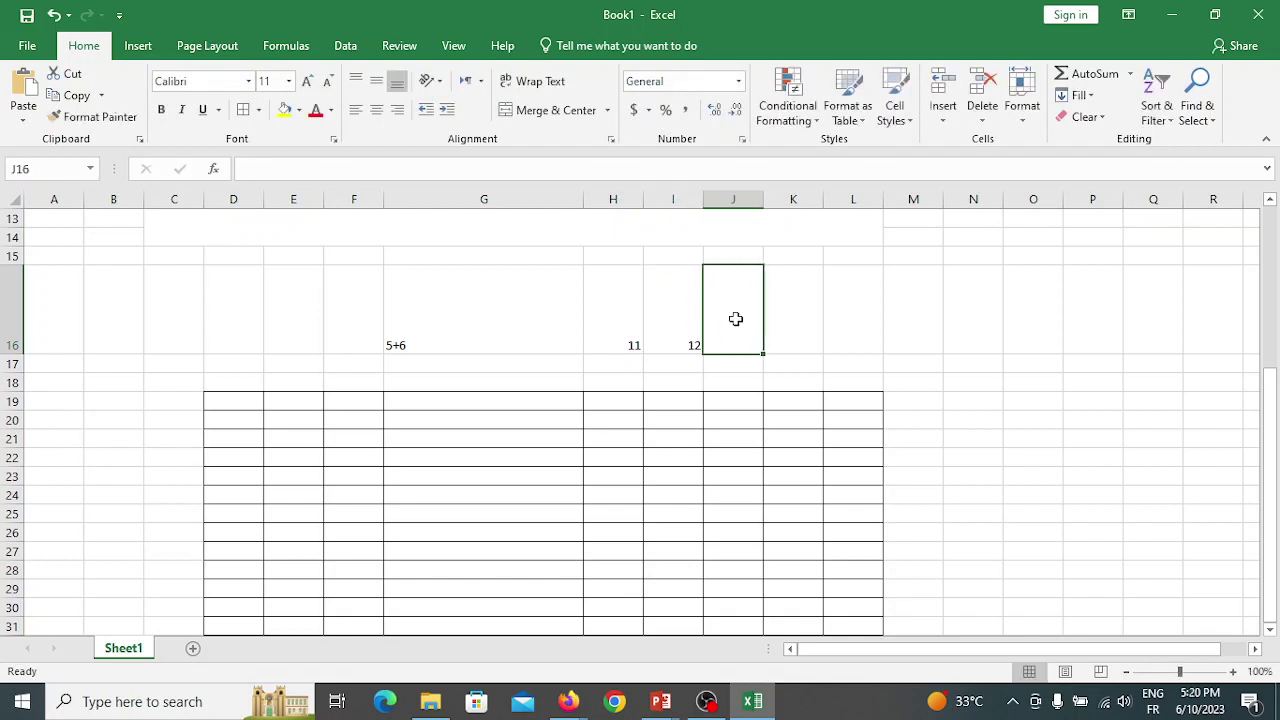
- Enter the division formula =6/2 in cell J16
{"action": "type", "text": "6/"}
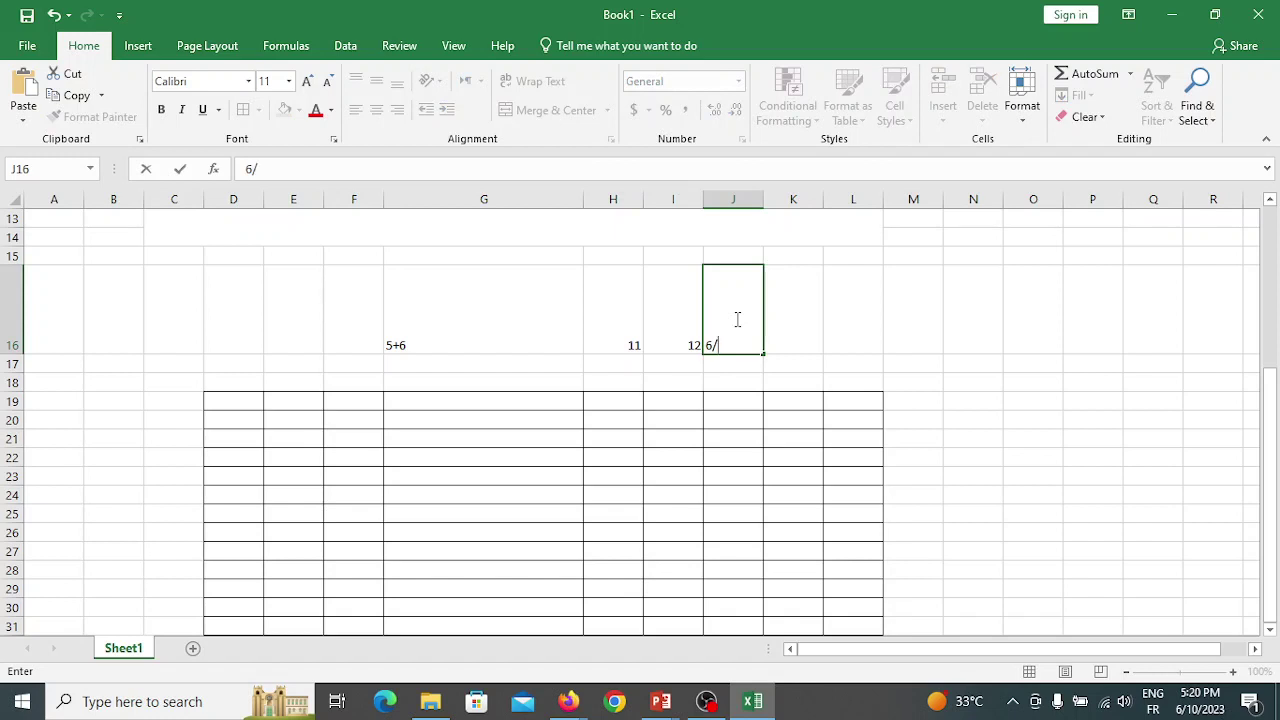
{"action": "key", "text": "BackSpace"}
{"action": "key", "text": "BackSpace"}
{"action": "type", "text": "="}
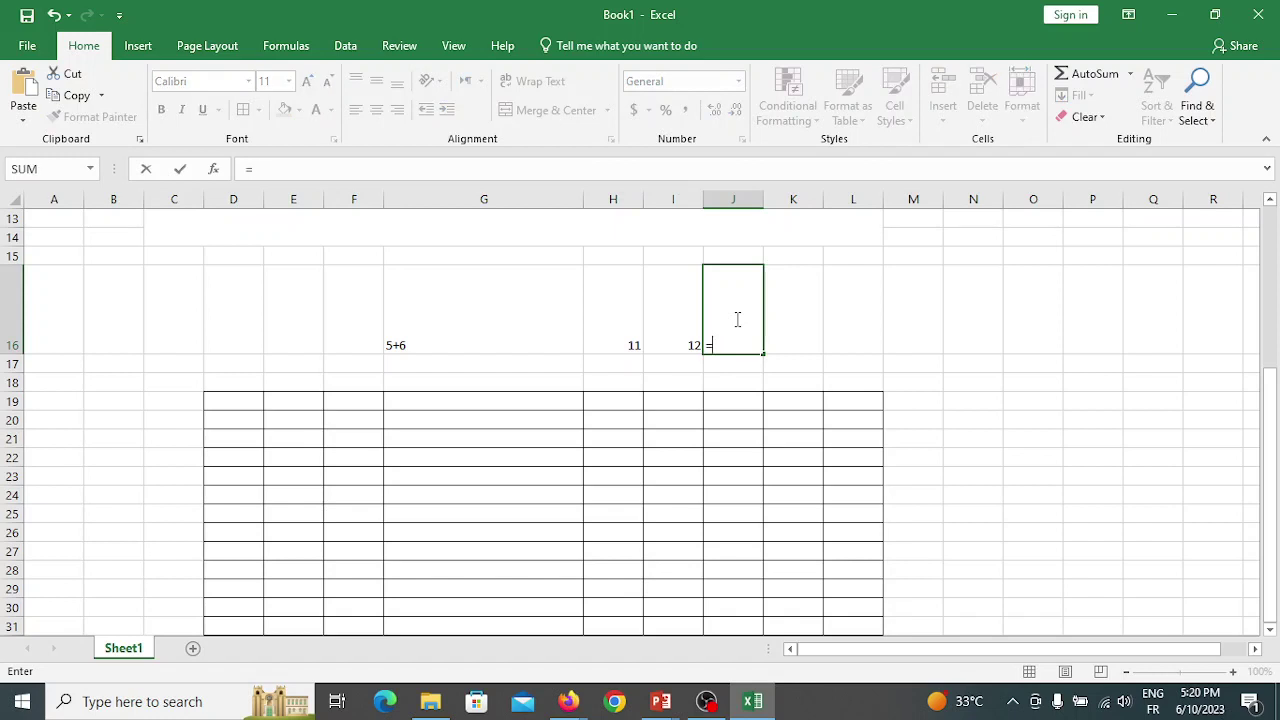
{"action": "type", "text": "6/2"}
{"action": "key", "text": "Return"}
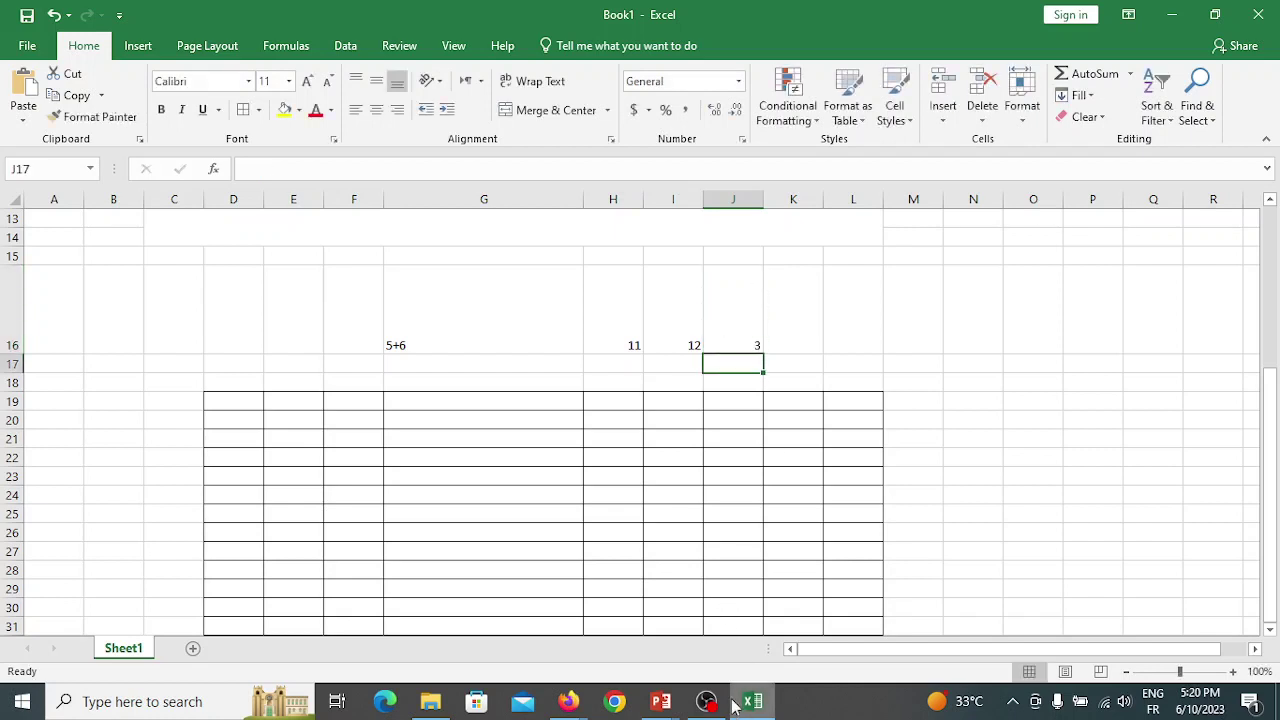
- Try to enter the subtraction 6-6 in cell K16 without an equals sign
{"action": "left_click", "coordinate": [794, 334]}
{"action": "type", "text": "6"}
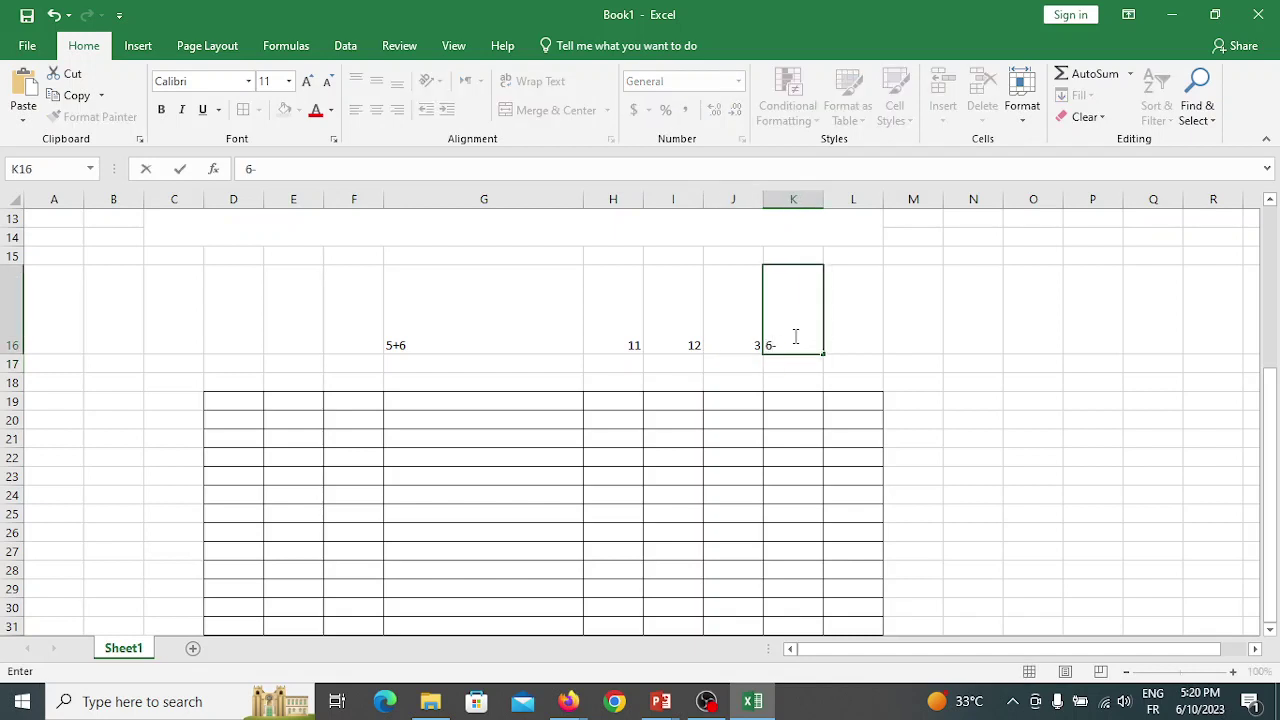
{"action": "type", "text": "-6"}
{"action": "key", "text": "Left"}
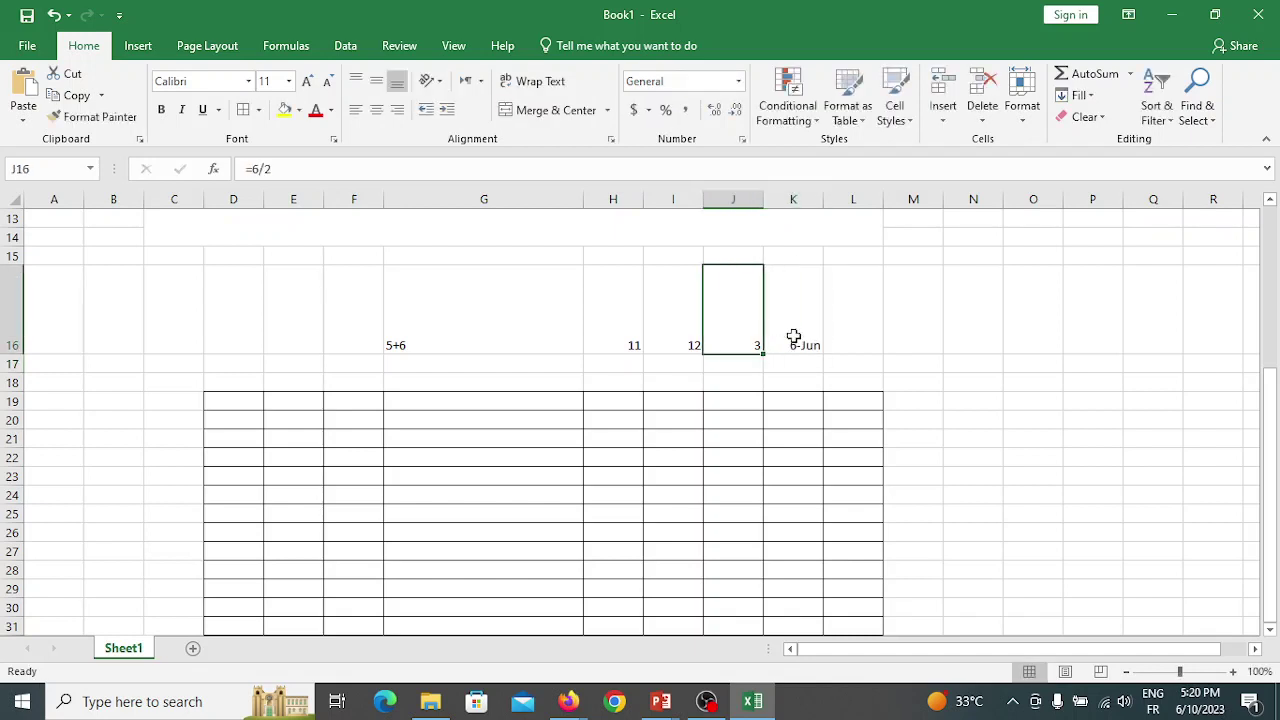
- Replace the content of cell K16 with the subtraction formula =3-1
{"action": "left_click", "coordinate": [789, 331]}
{"action": "double_click", "coordinate": [787, 331]}
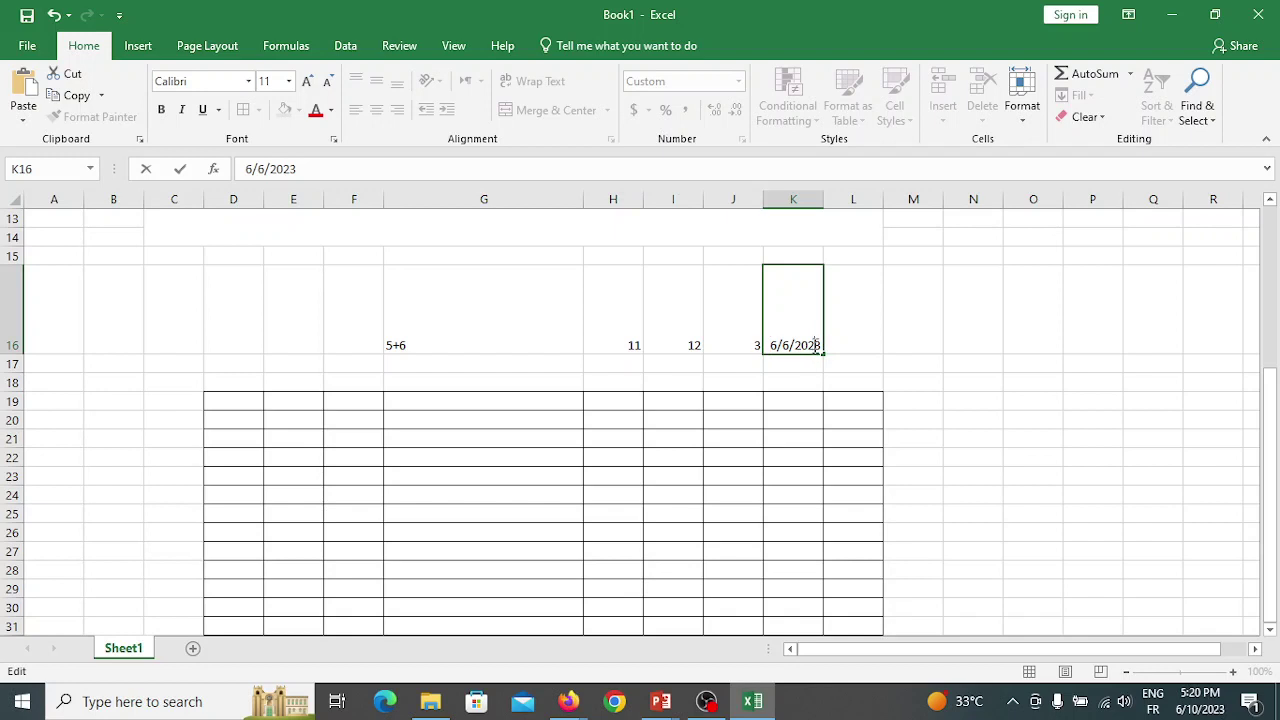
{"action": "key", "text": "BackSpace"}
{"action": "key", "text": "BackSpace"}
{"action": "key", "text": "BackSpace"}
{"action": "key", "text": "BackSpace"}
{"action": "key", "text": "BackSpace"}
{"action": "key", "text": "BackSpace"}
{"action": "key", "text": "BackSpace"}
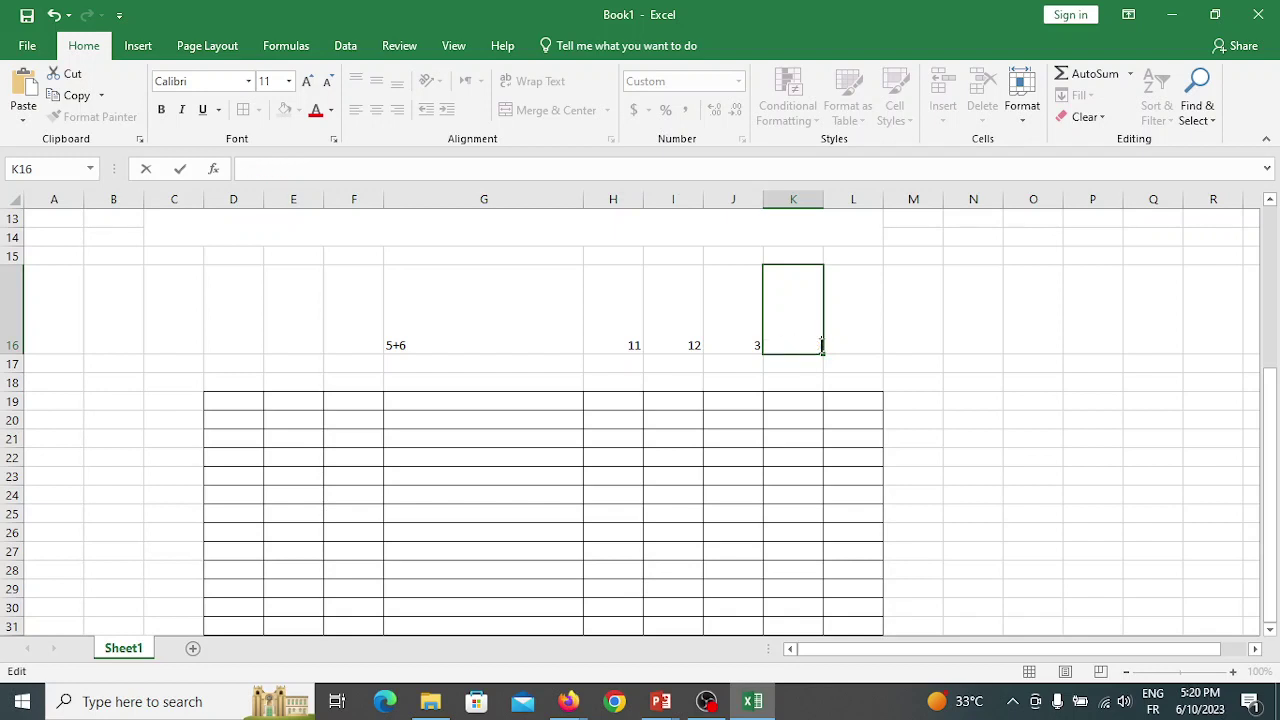
{"action": "type", "text": "="}
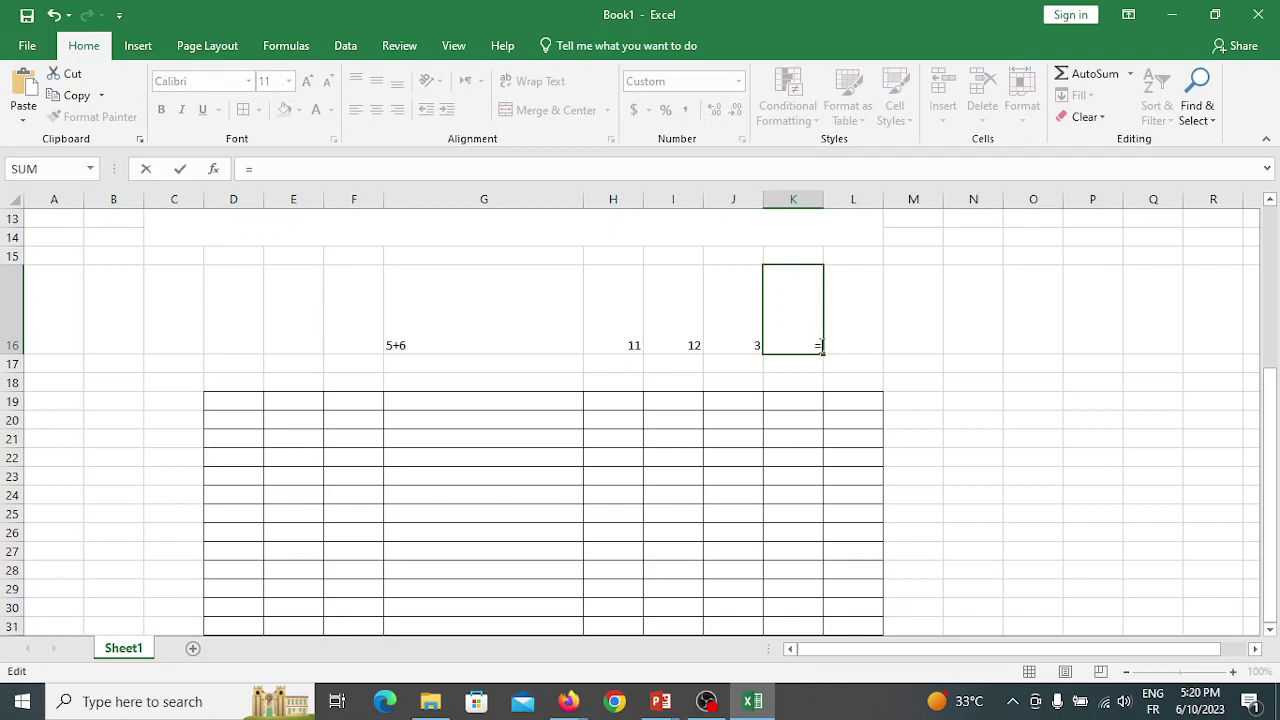
{"action": "type", "text": "3-1"}
{"action": "key", "text": "Return"}
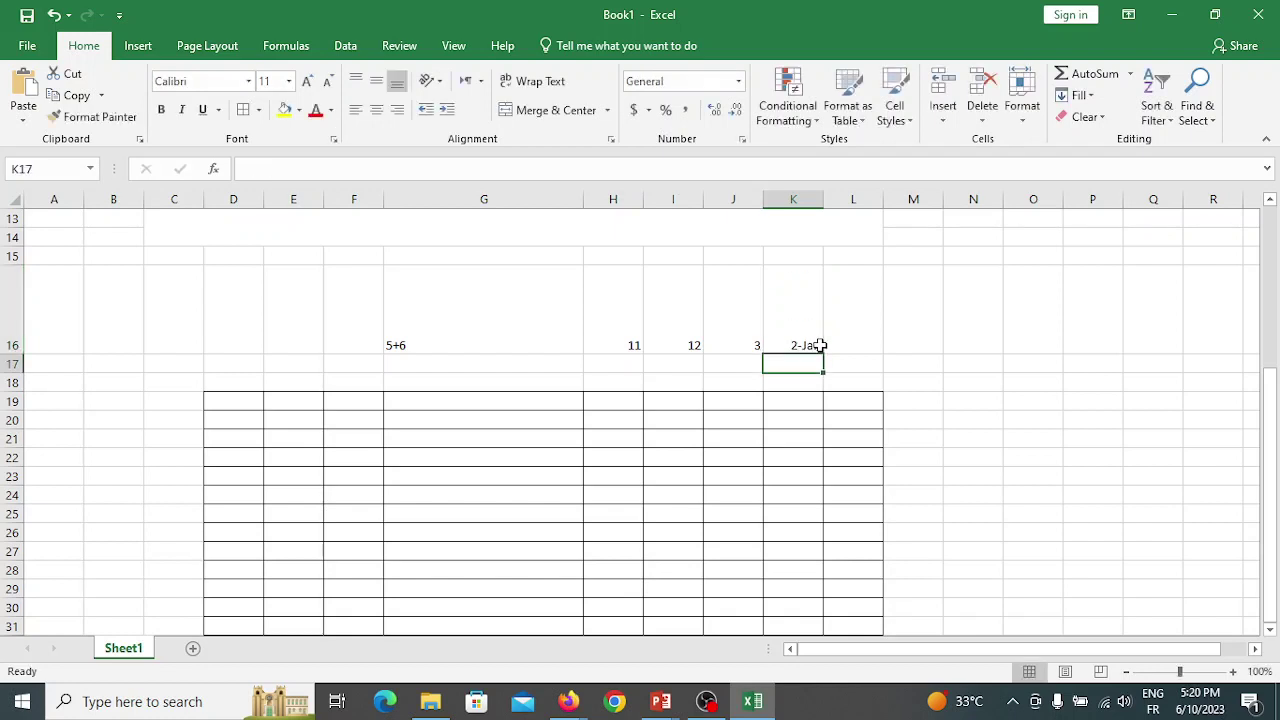
- Check the formula in K16 and enter the same subtraction, =3-1, in the empty cell H15
{"action": "left_click", "coordinate": [791, 297]}
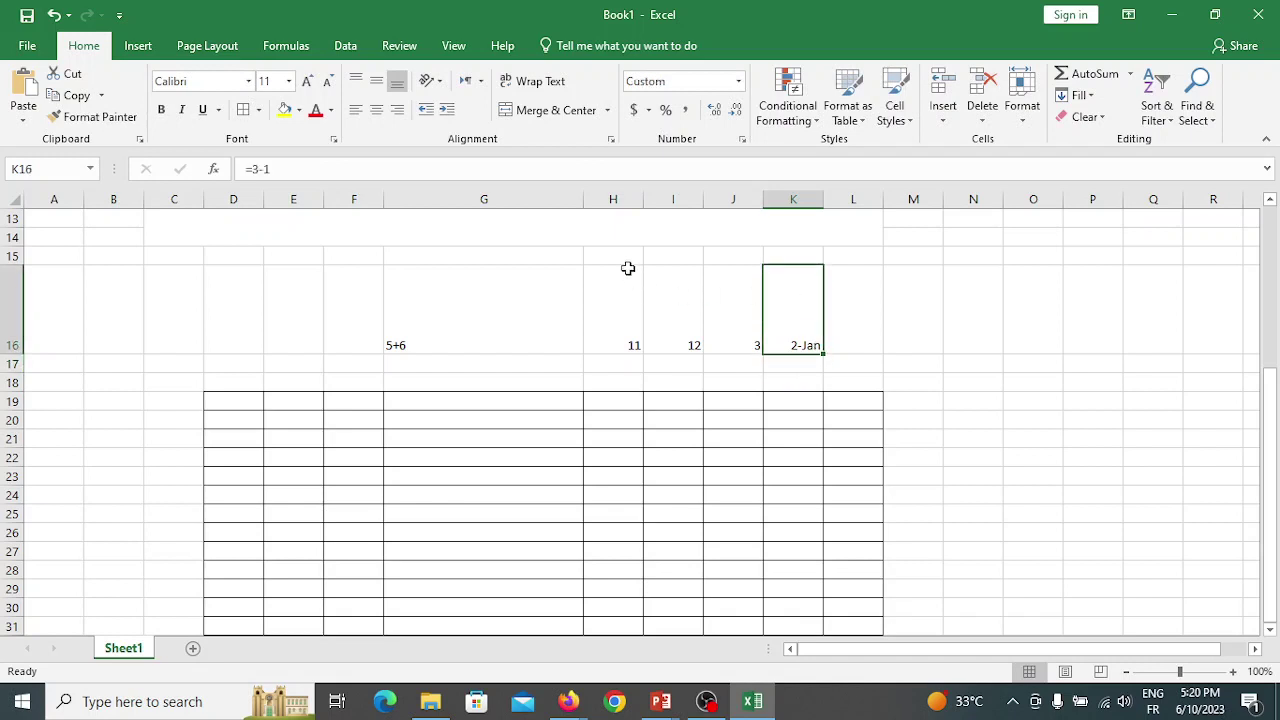
{"action": "left_click", "coordinate": [618, 256]}
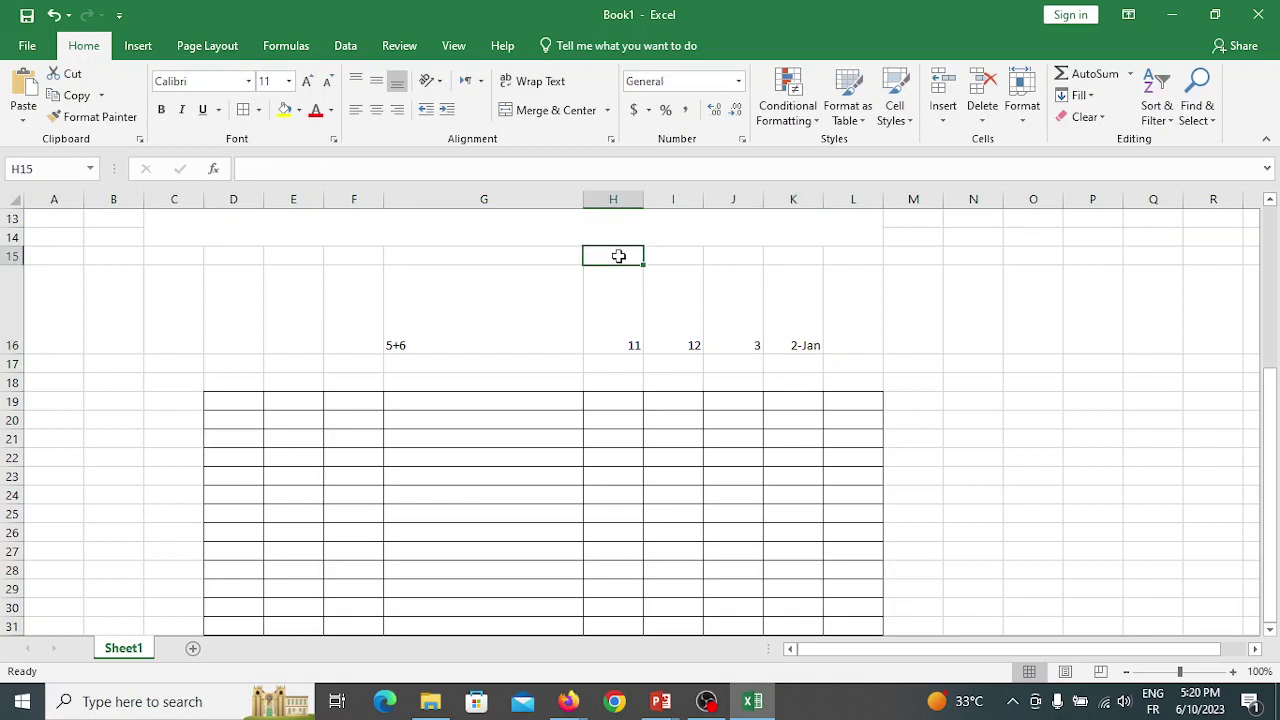
{"action": "type", "text": "=3-1"}
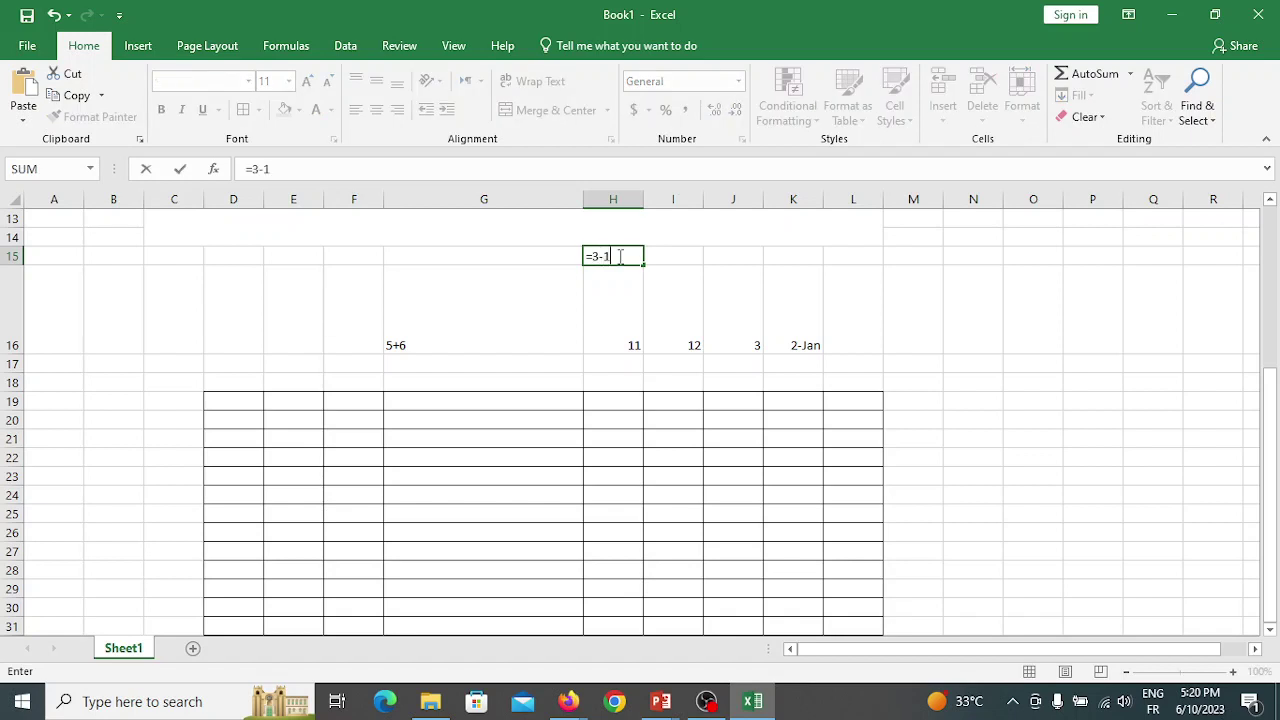
{"action": "key", "text": "Return"}
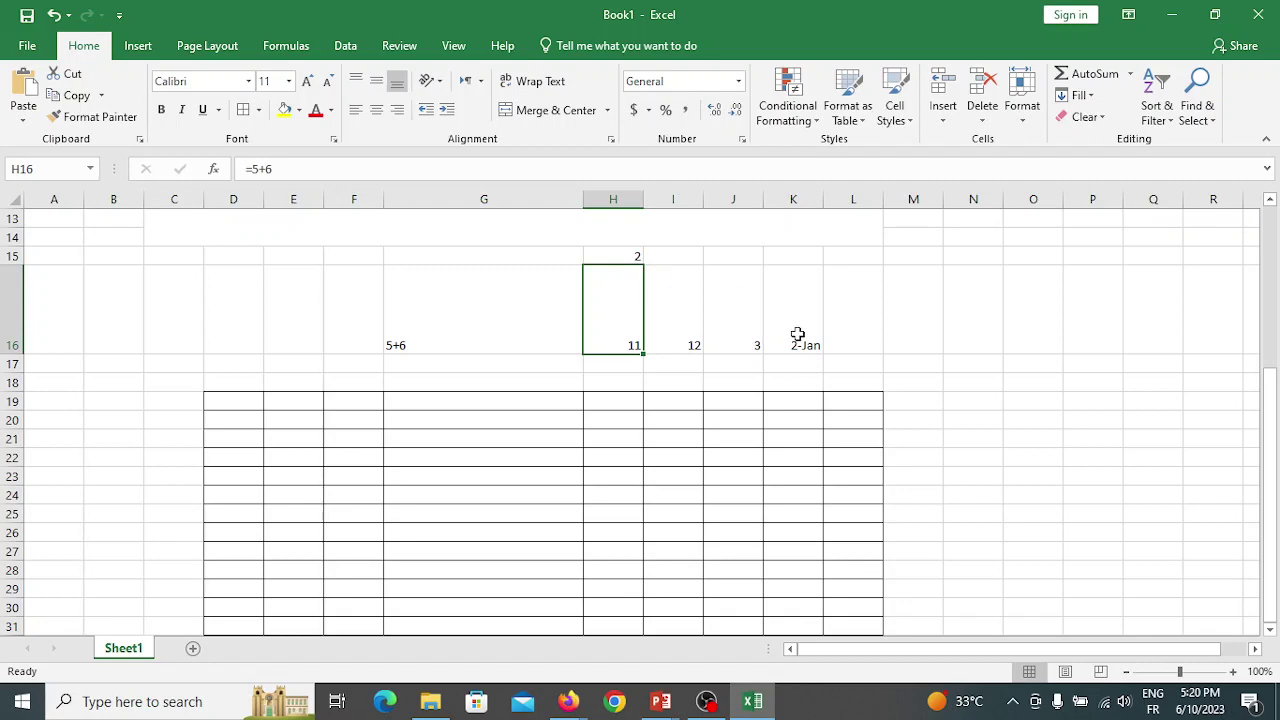
- Switch to the Google Meet call in Firefox, read the in-call chat messages and close the chat
{"action": "scroll", "coordinate": [797, 335], "scroll_direction": "down", "scroll_amount": 4}
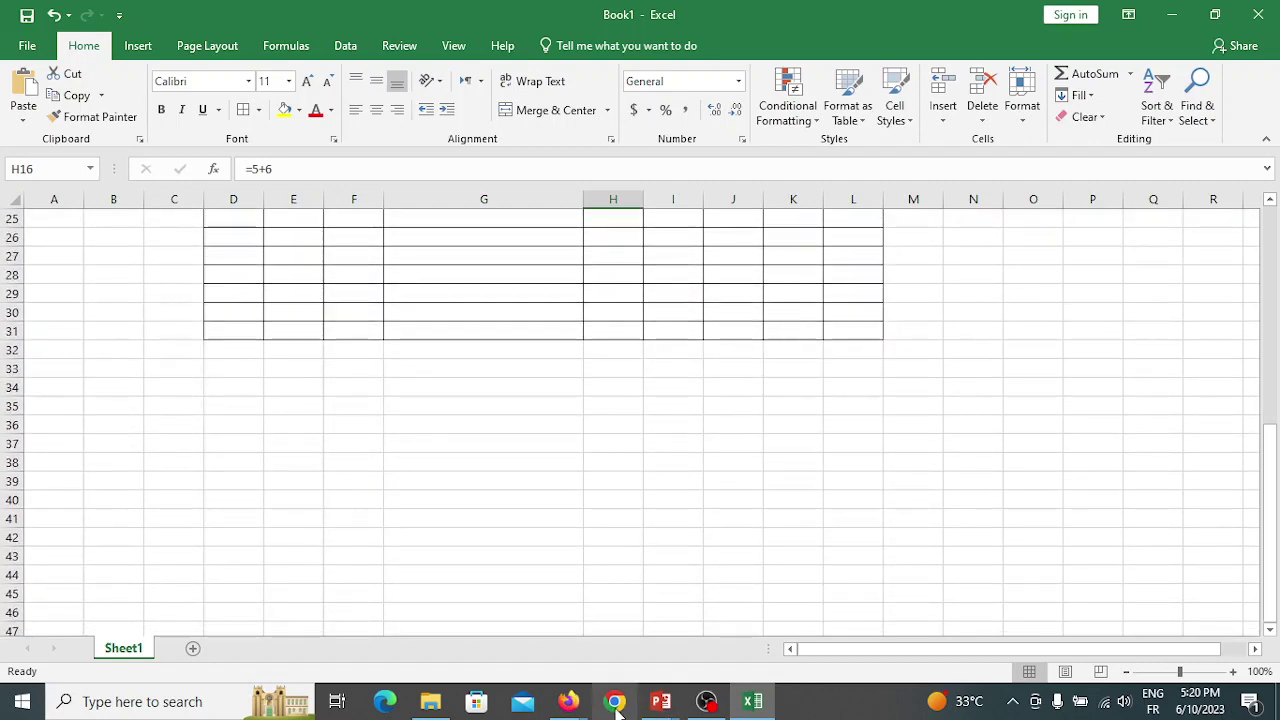
{"action": "mouse_move", "coordinate": [568, 701]}
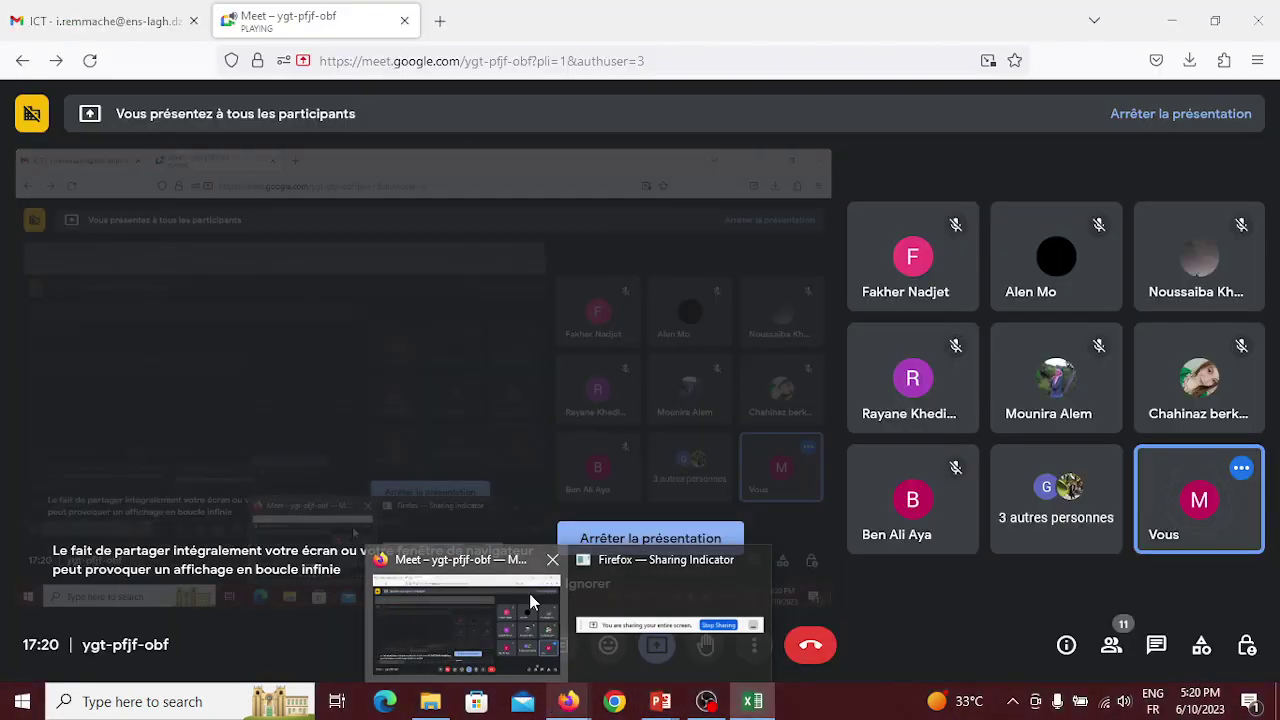
{"action": "left_click", "coordinate": [464, 630]}
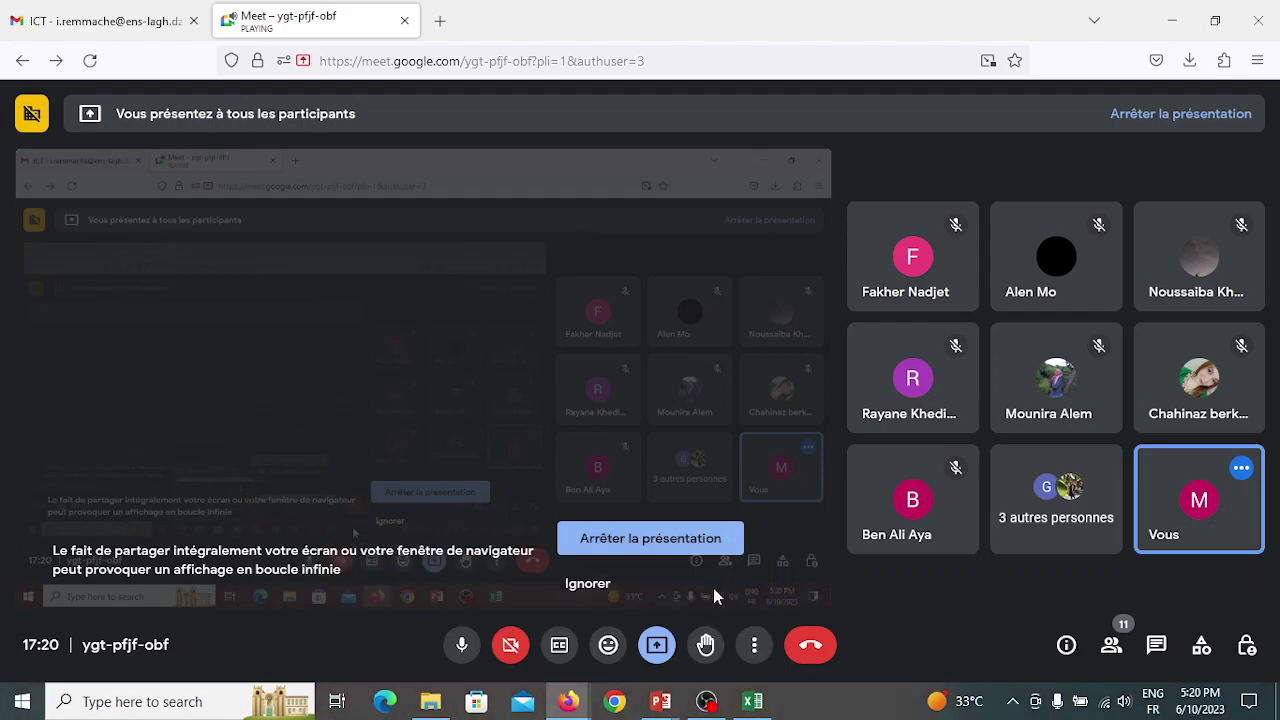
{"action": "left_click", "coordinate": [1157, 646]}
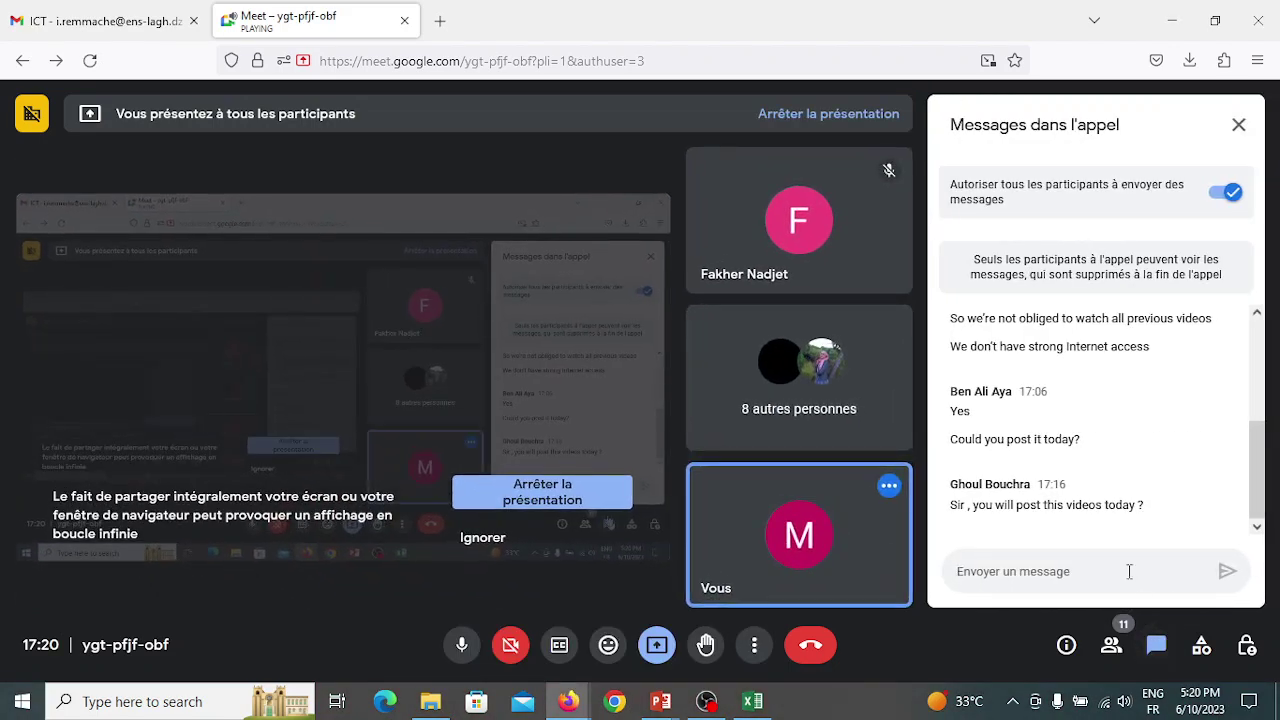
{"action": "left_click", "coordinate": [1152, 646]}
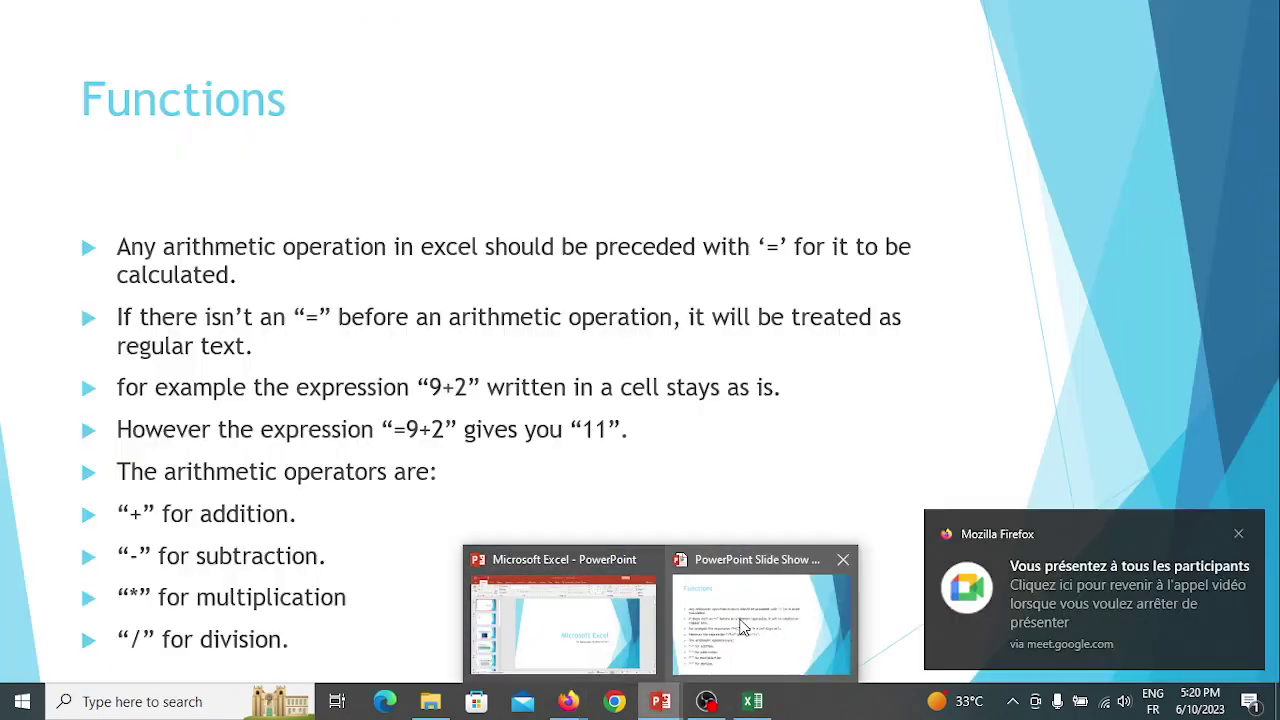
- Switch to the PowerPoint slide show and advance through the two points on inserting a function in a cell
{"action": "left_click", "coordinate": [760, 618]}
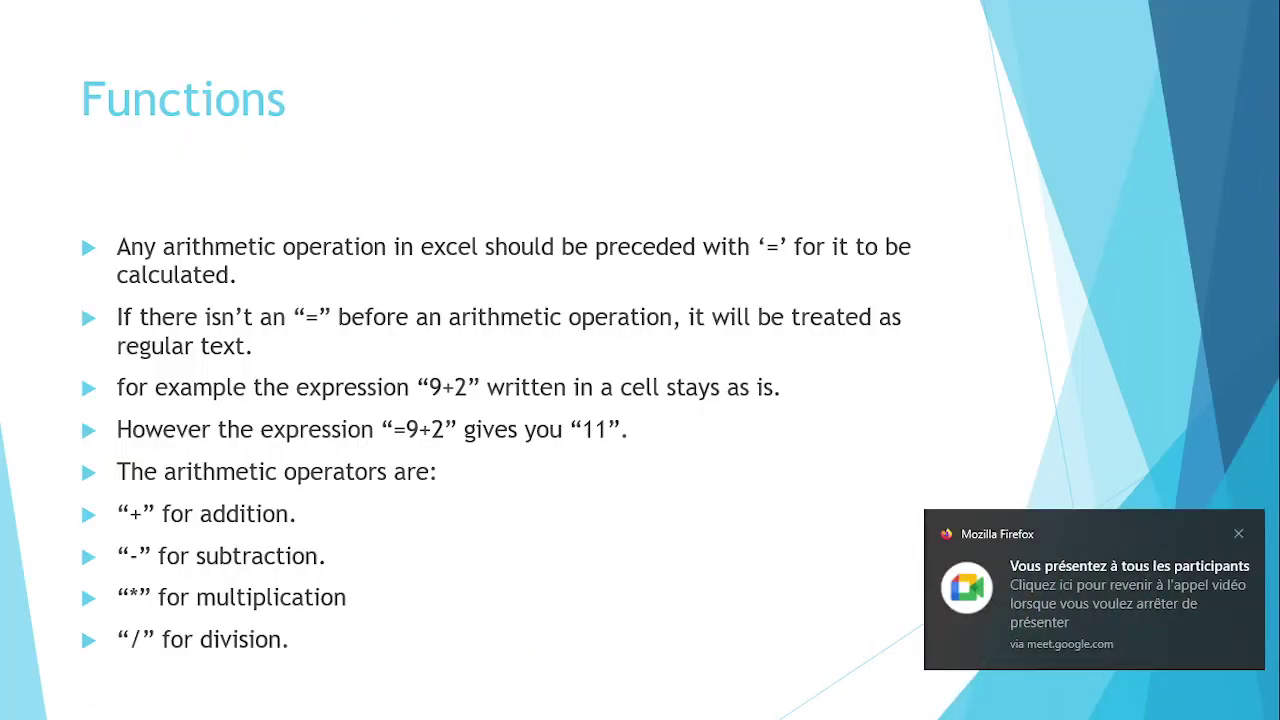
{"action": "key", "text": "Right"}
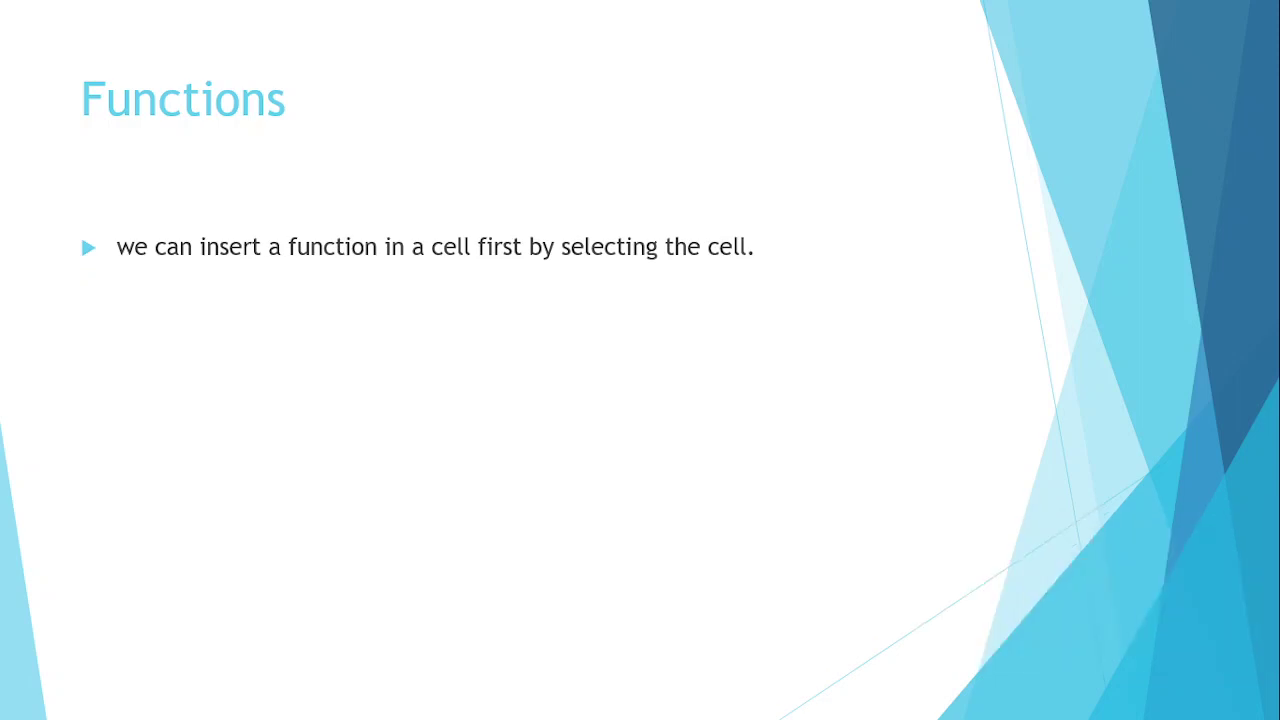
{"action": "key", "text": "Right"}
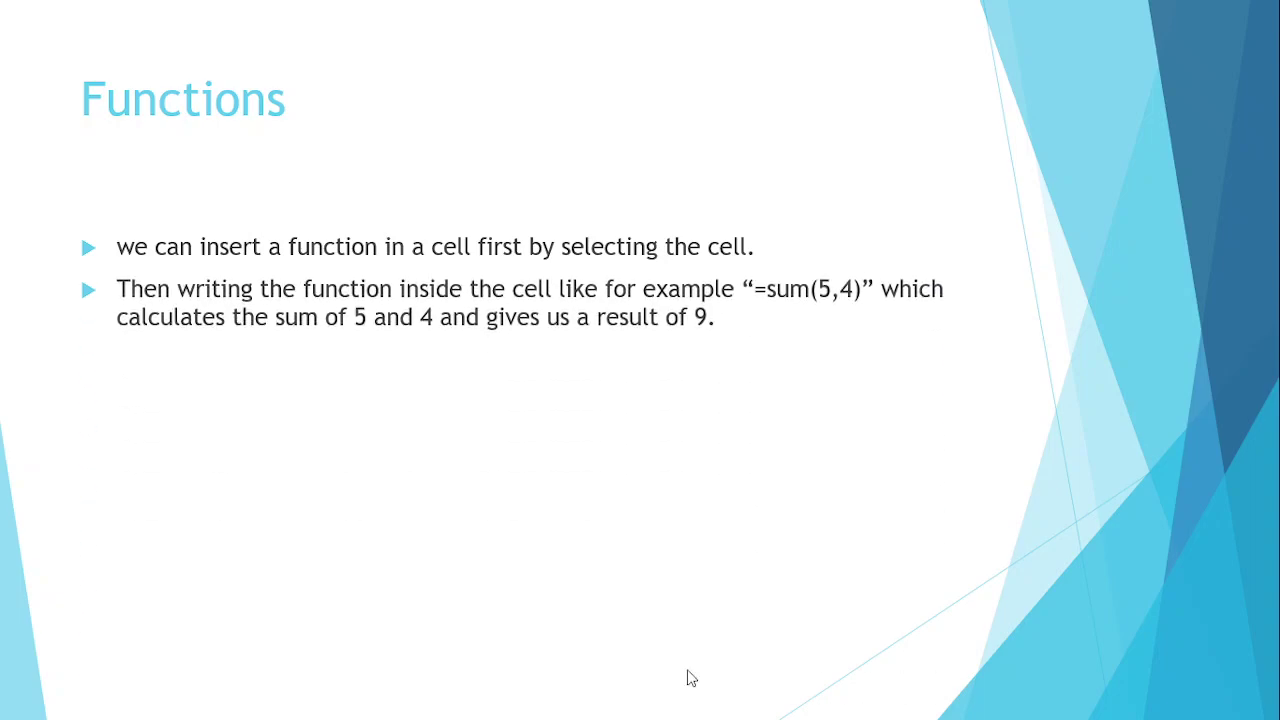
- Switch to the Google Meet call in Firefox and admit all the people waiting to join
{"action": "key", "text": "super"}
{"action": "mouse_move", "coordinate": [572, 704]}
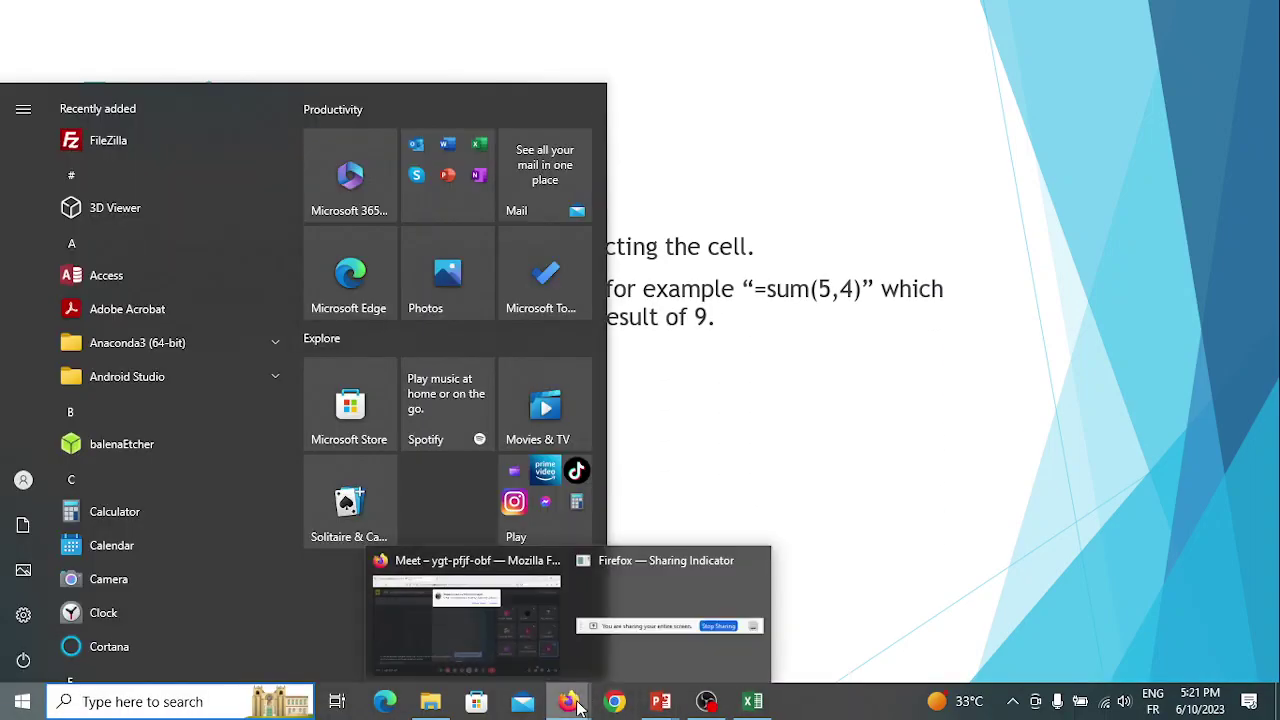
{"action": "left_click", "coordinate": [469, 629]}
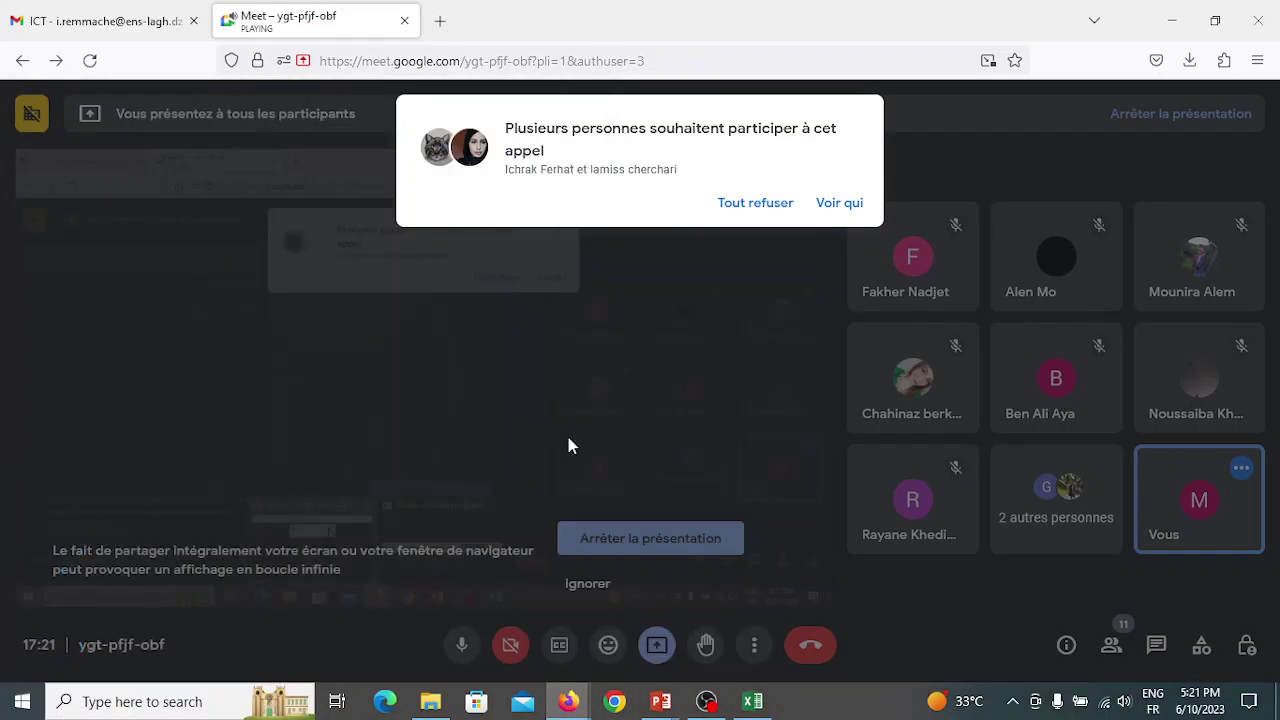
{"action": "left_click", "coordinate": [844, 202]}
{"action": "left_click", "coordinate": [835, 339]}
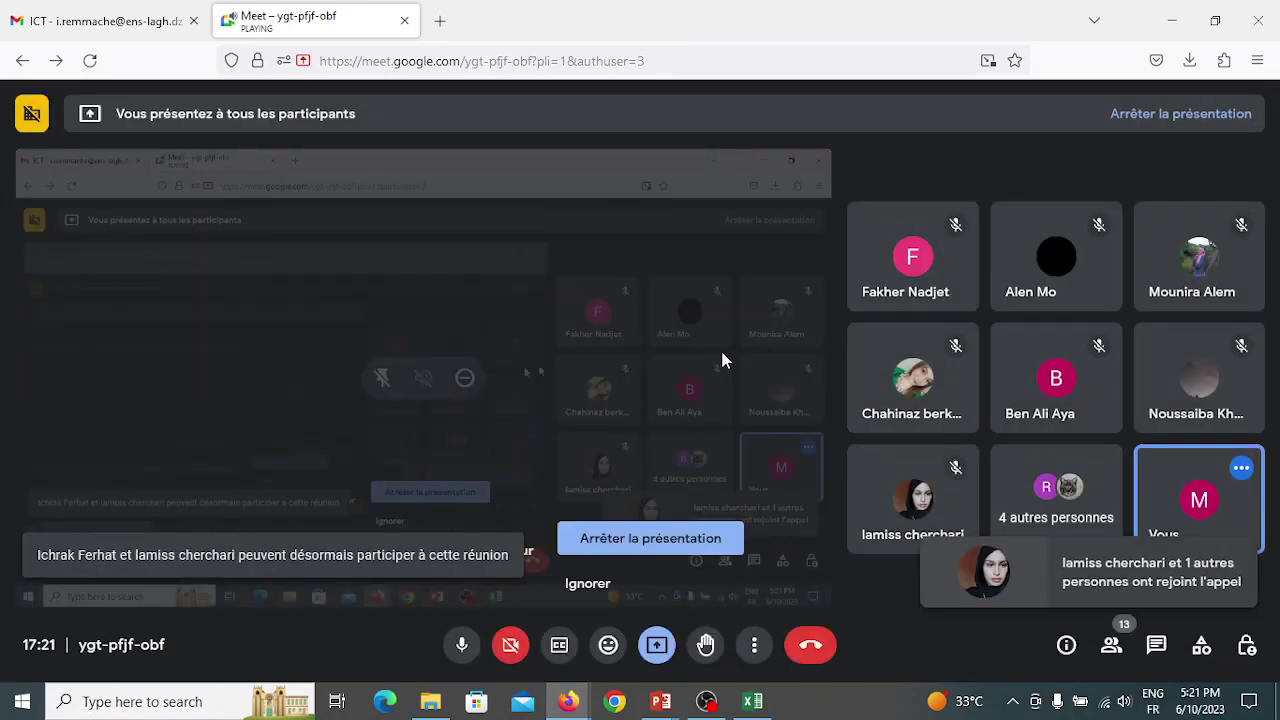
- Return to the running PowerPoint slide show at the Functions slide with the =sum(5,4) example
{"action": "mouse_move", "coordinate": [660, 705]}
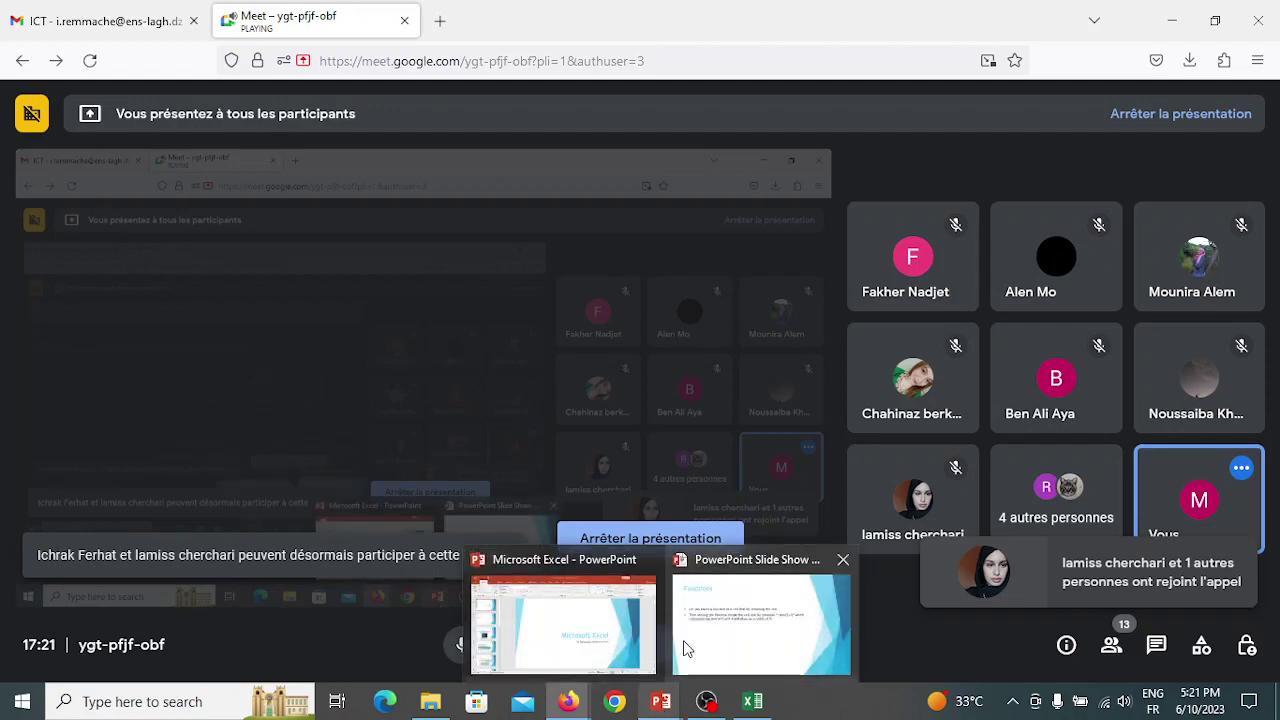
{"action": "mouse_move", "coordinate": [569, 628]}
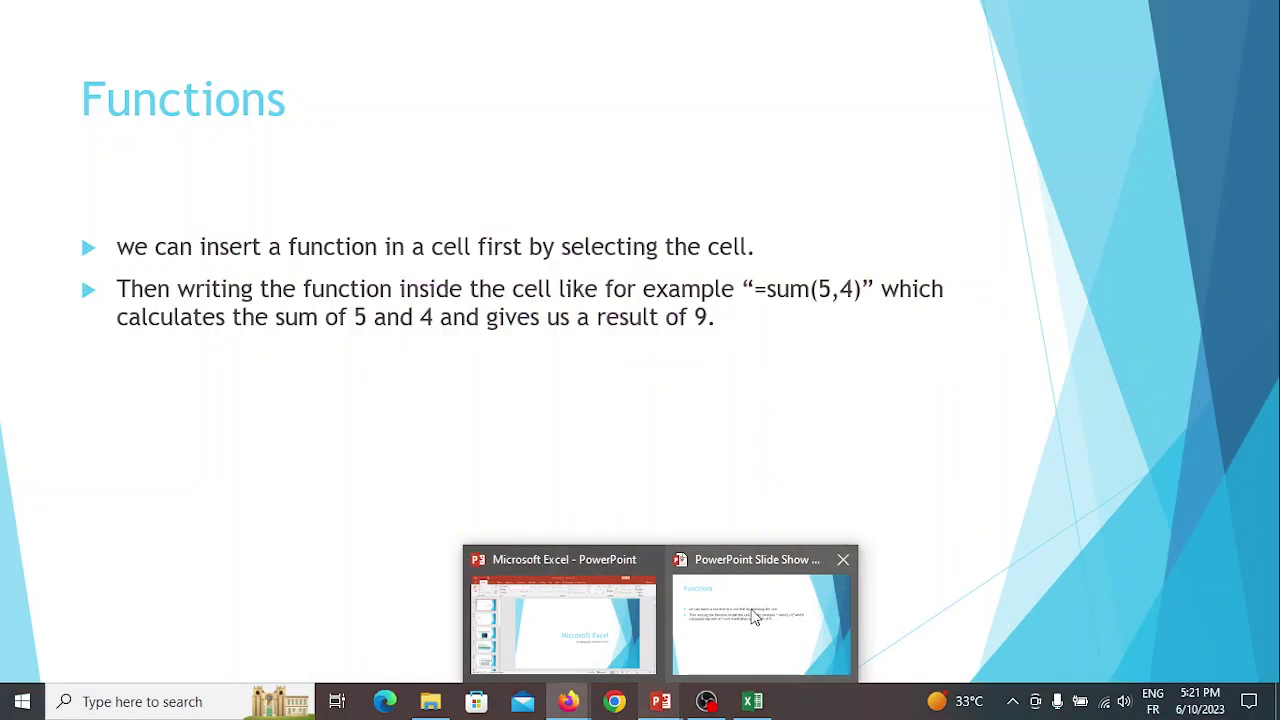
{"action": "left_click", "coordinate": [760, 625]}
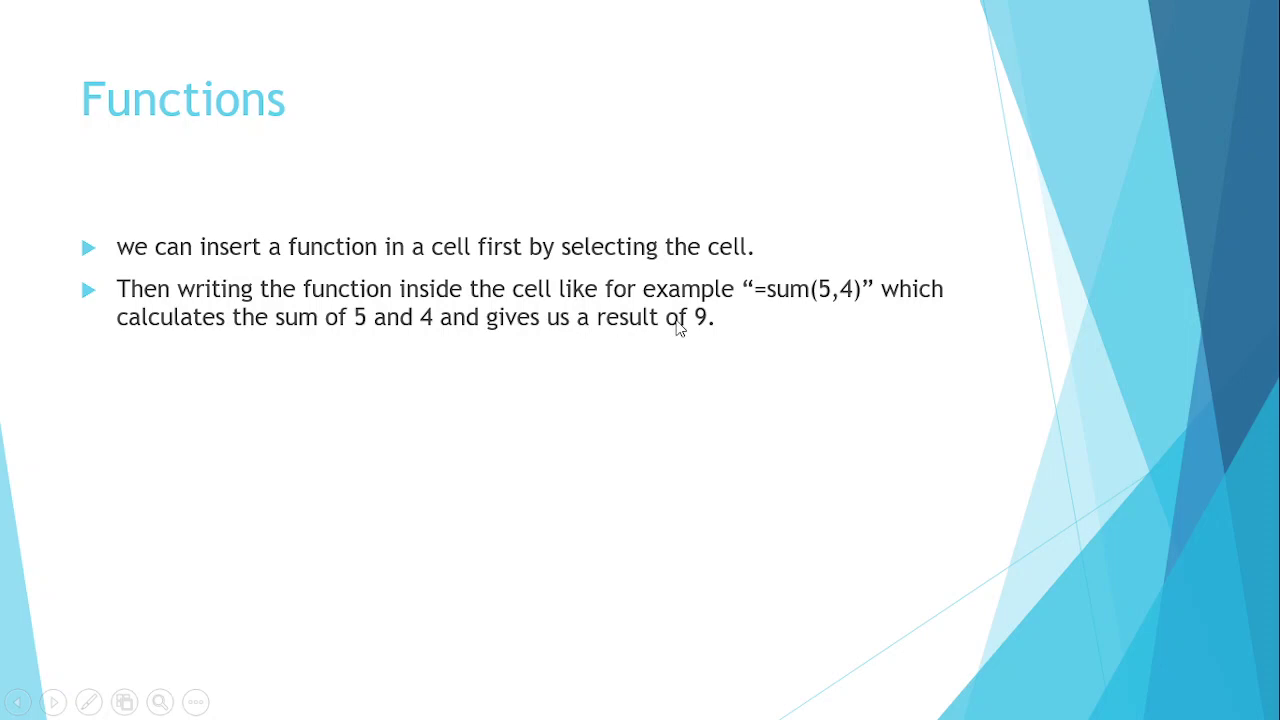
- Switch to the Excel workbook Book1 and enter the function =SUM(5,4) in cell E35 below the bordered table
{"action": "key", "text": "super"}
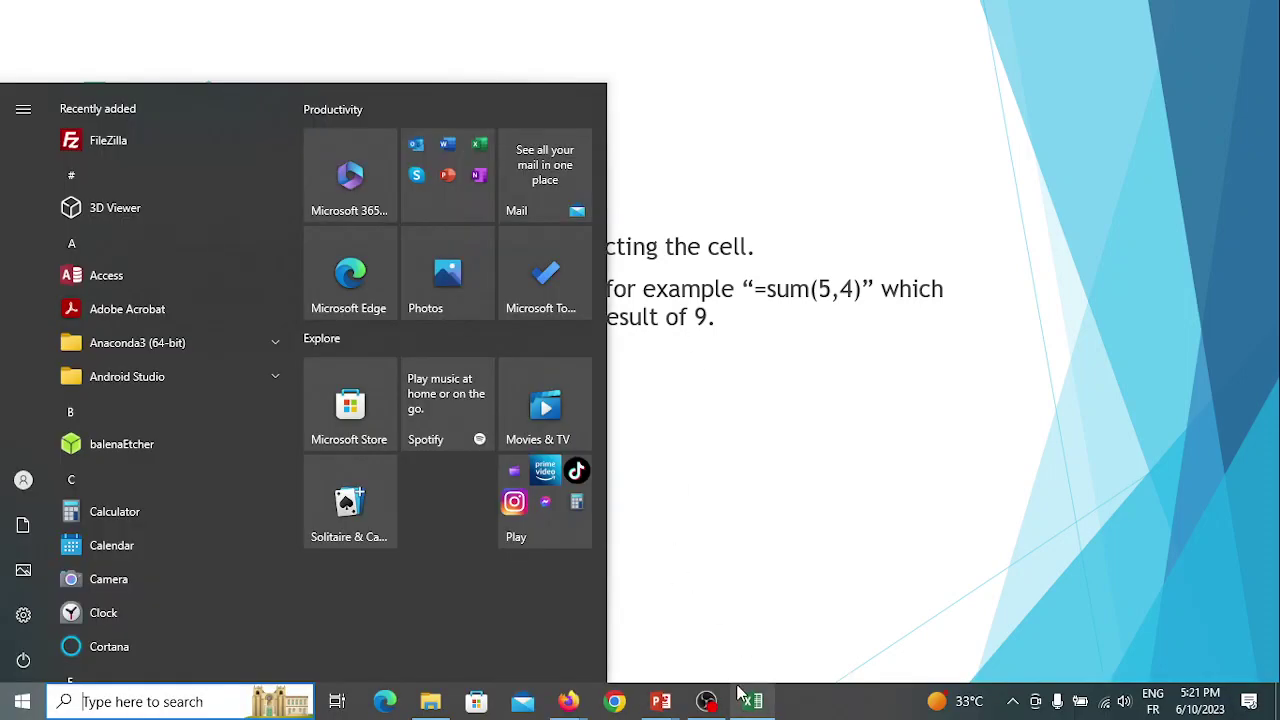
{"action": "left_click", "coordinate": [753, 704]}
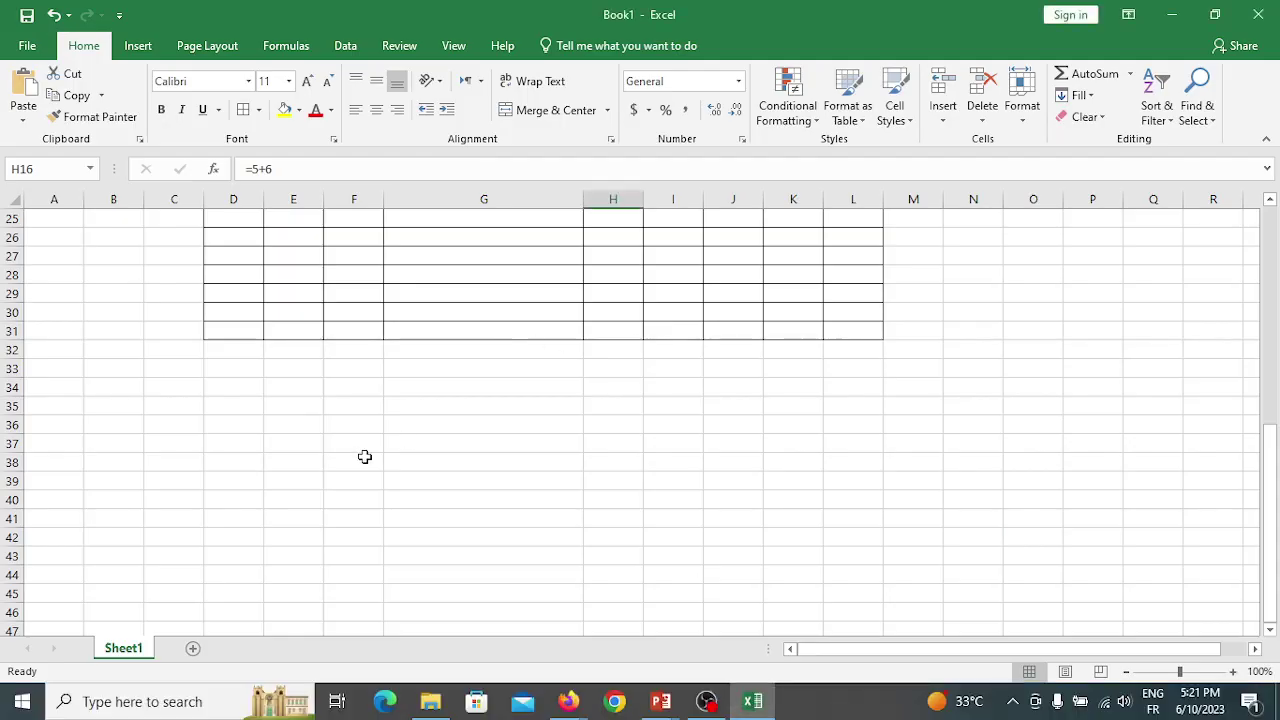
{"action": "left_click", "coordinate": [312, 412]}
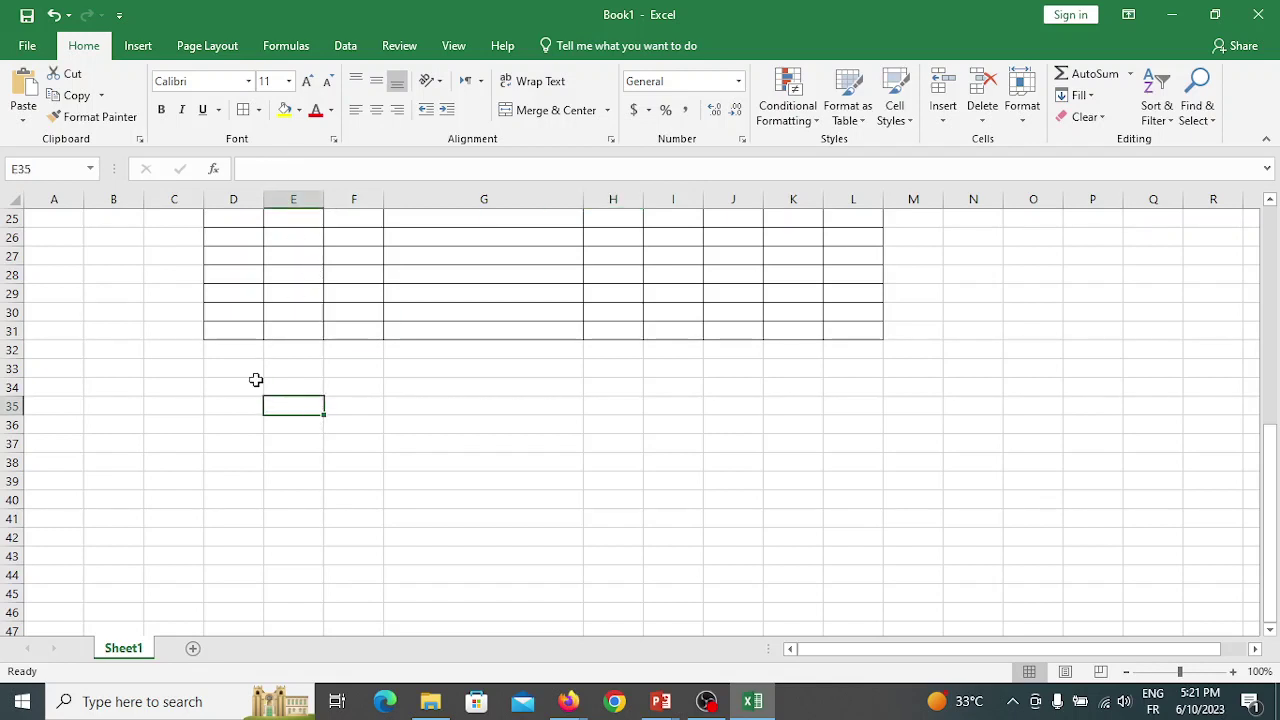
{"action": "type", "text": "=S"}
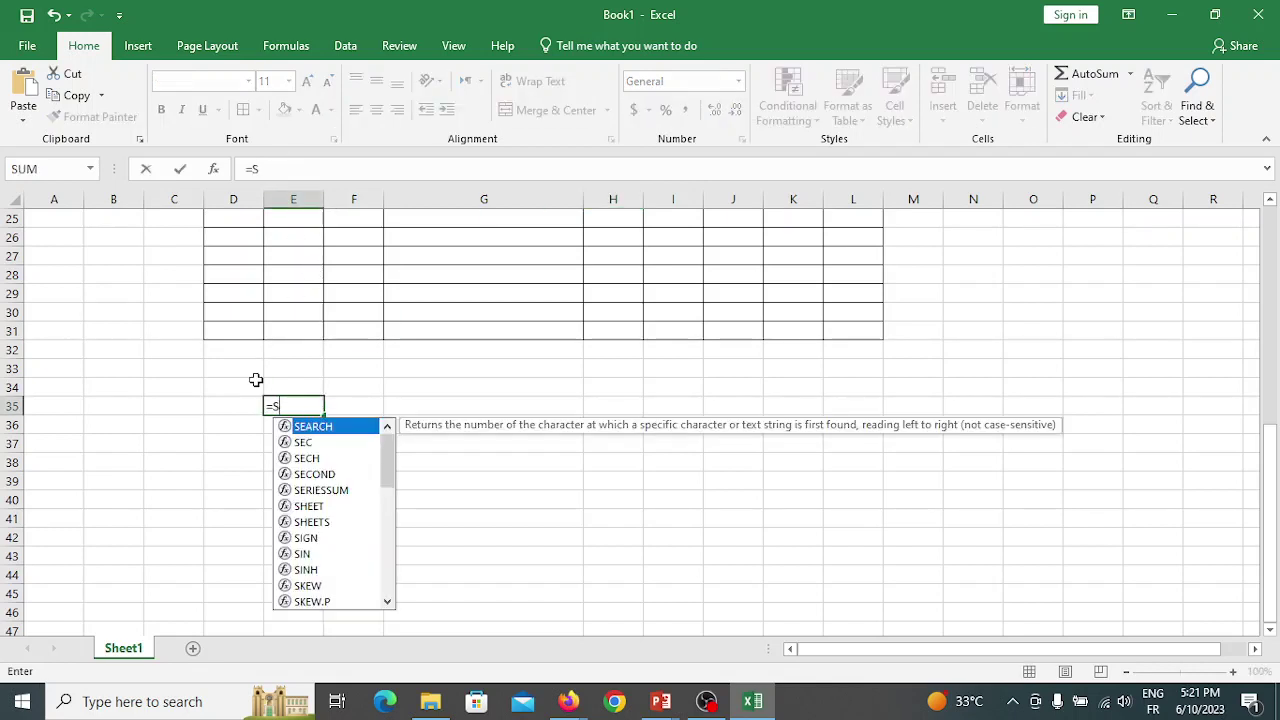
{"action": "type", "text": "U"}
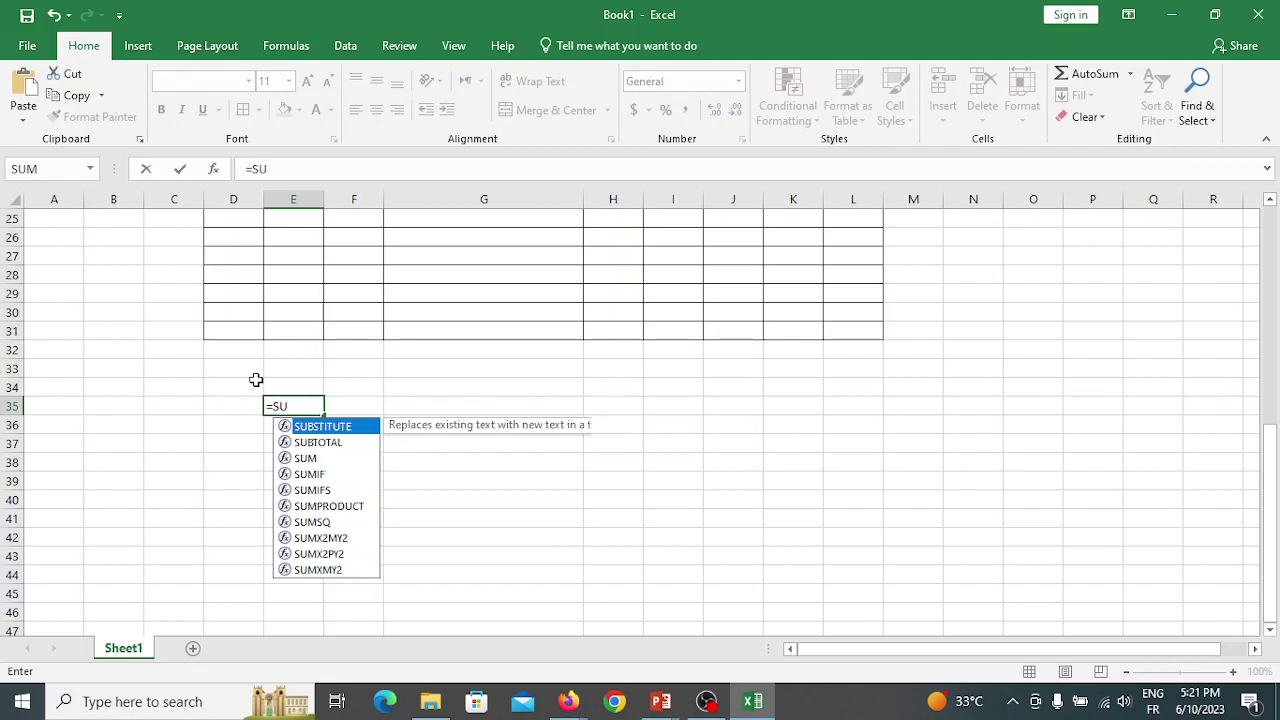
{"action": "type", "text": "M("}
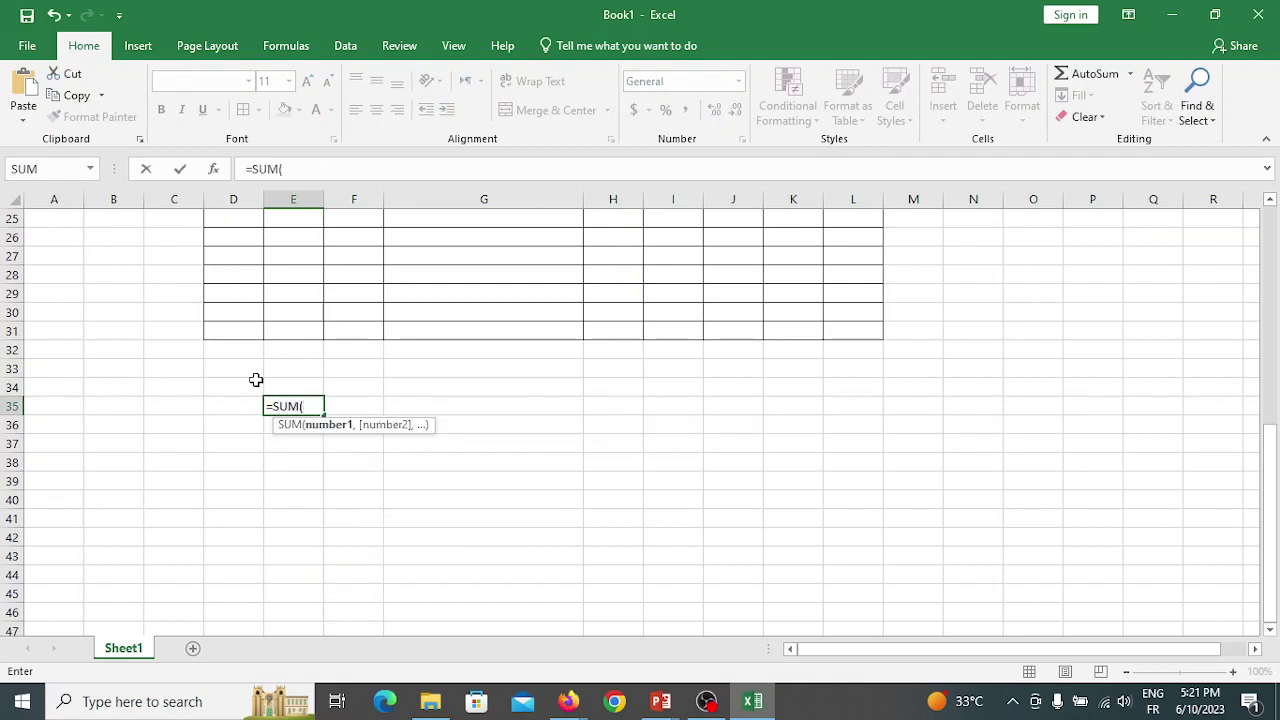
{"action": "type", "text": "5,4"}
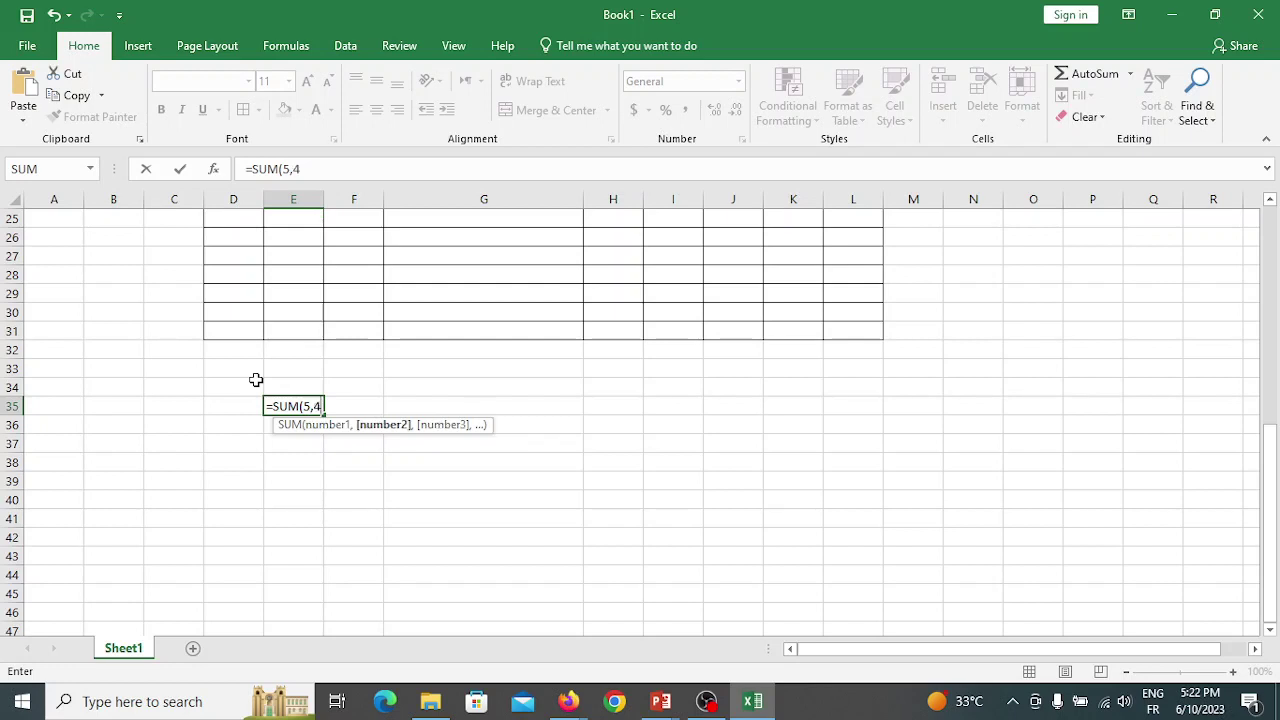
{"action": "type", "text": ")"}
{"action": "key", "text": "Return"}
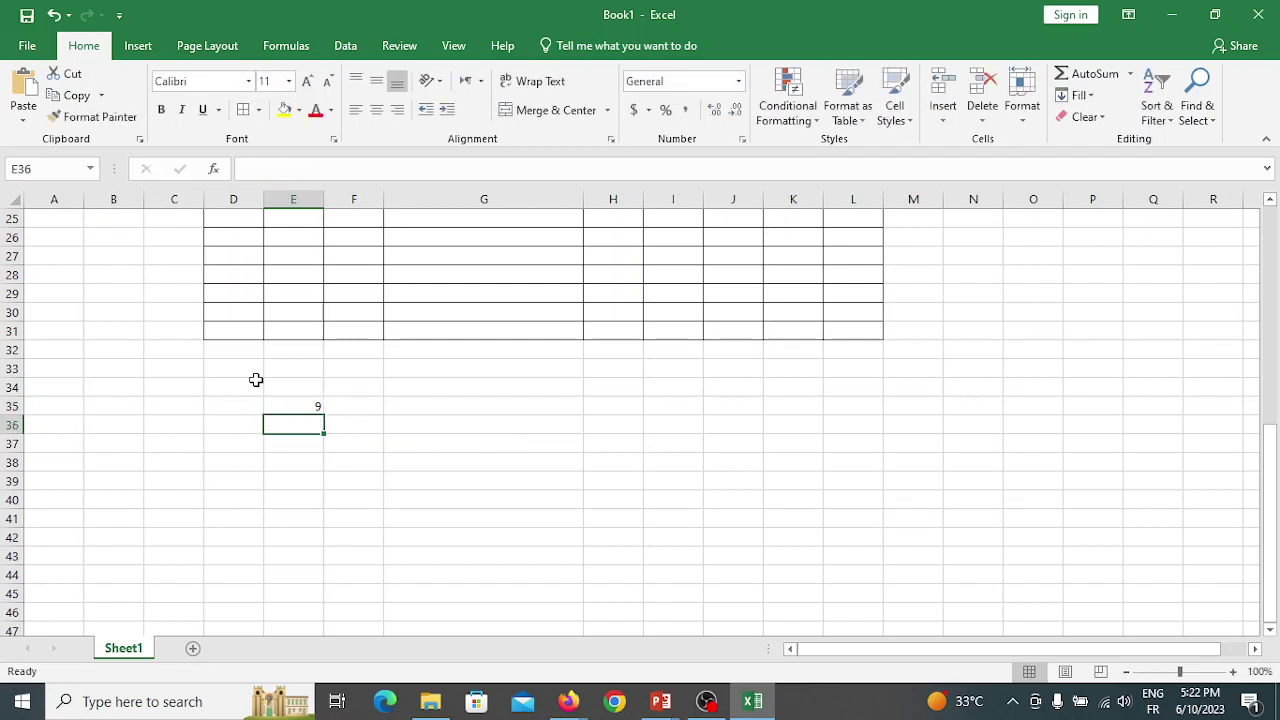
- Show the function behind cell E35 by highlighting its text in the formula bar, leaving the cell's content as it is
{"action": "left_click", "coordinate": [312, 408]}
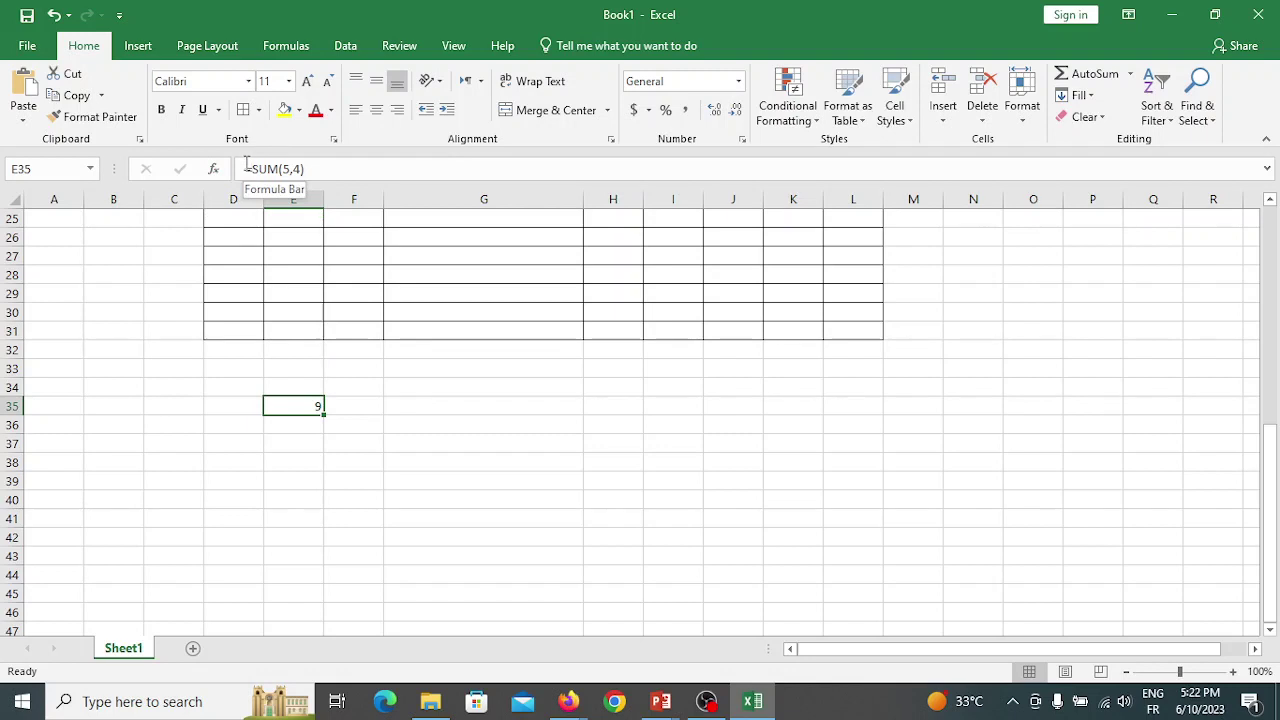
{"action": "left_click_drag", "start_coordinate": [245, 165], "coordinate": [368, 194]}
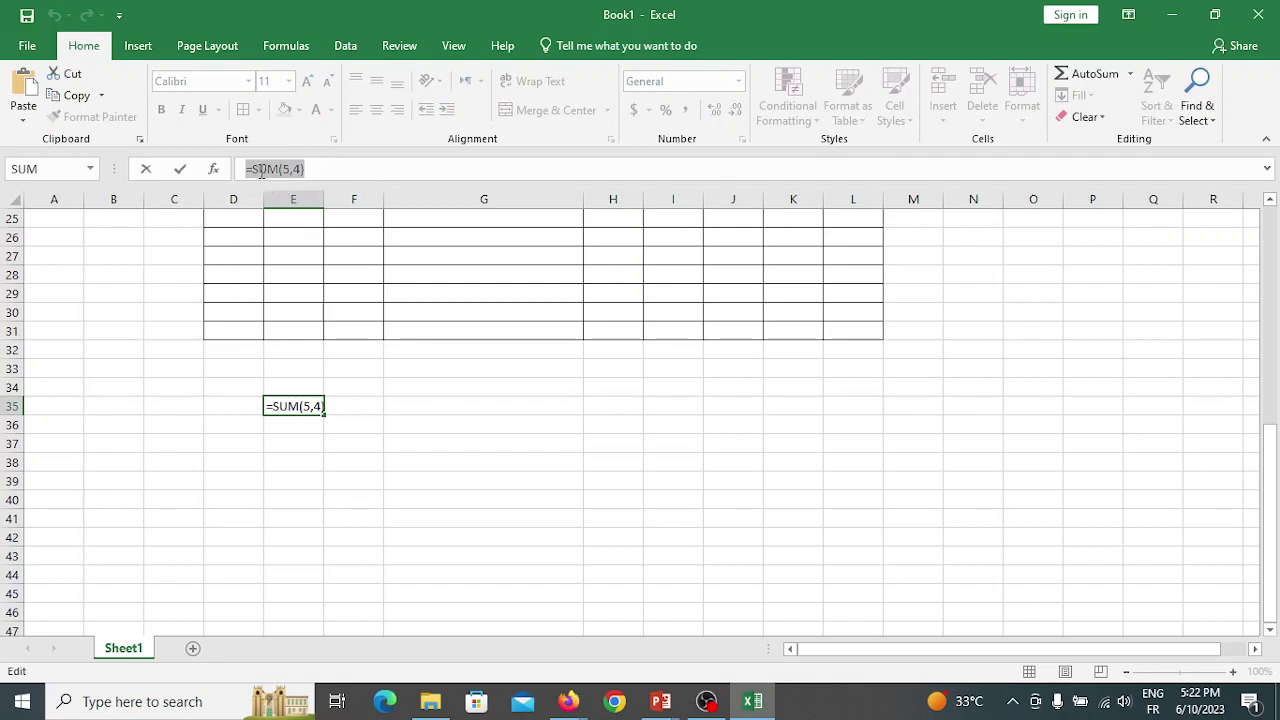
{"action": "left_click", "coordinate": [307, 169]}
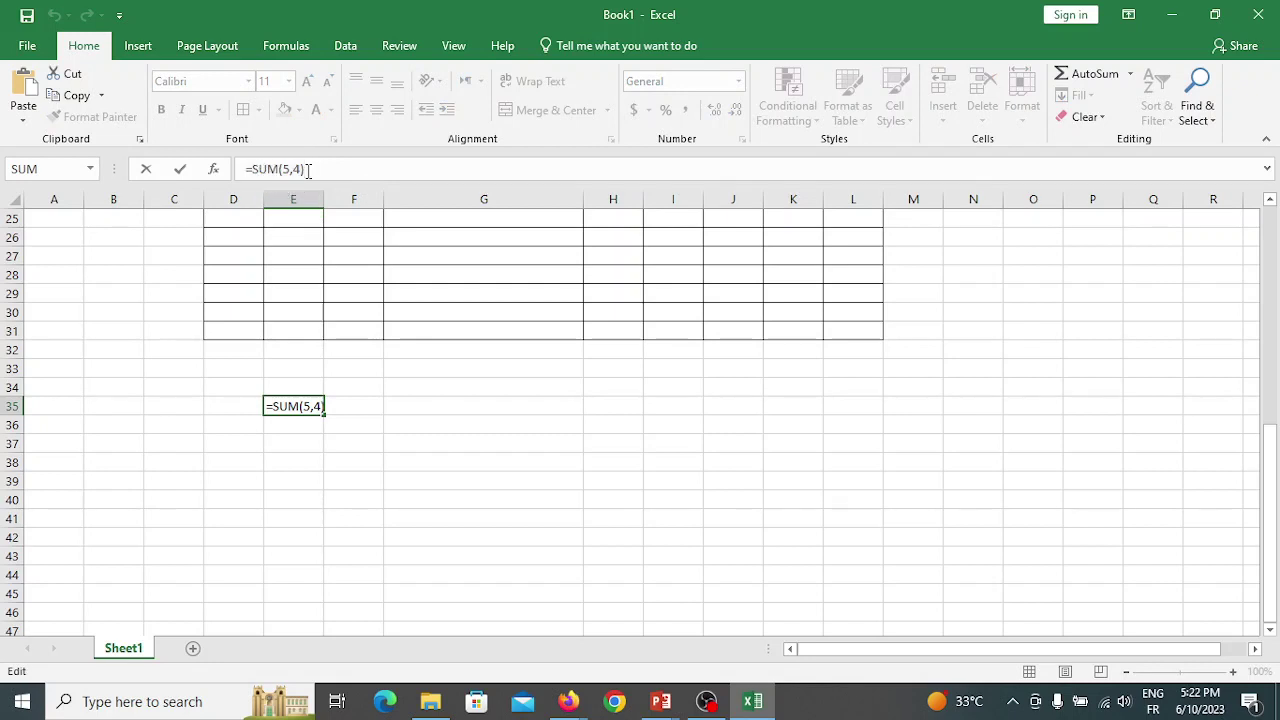
{"action": "left_click", "coordinate": [306, 370]}
{"action": "left_click", "coordinate": [314, 409]}
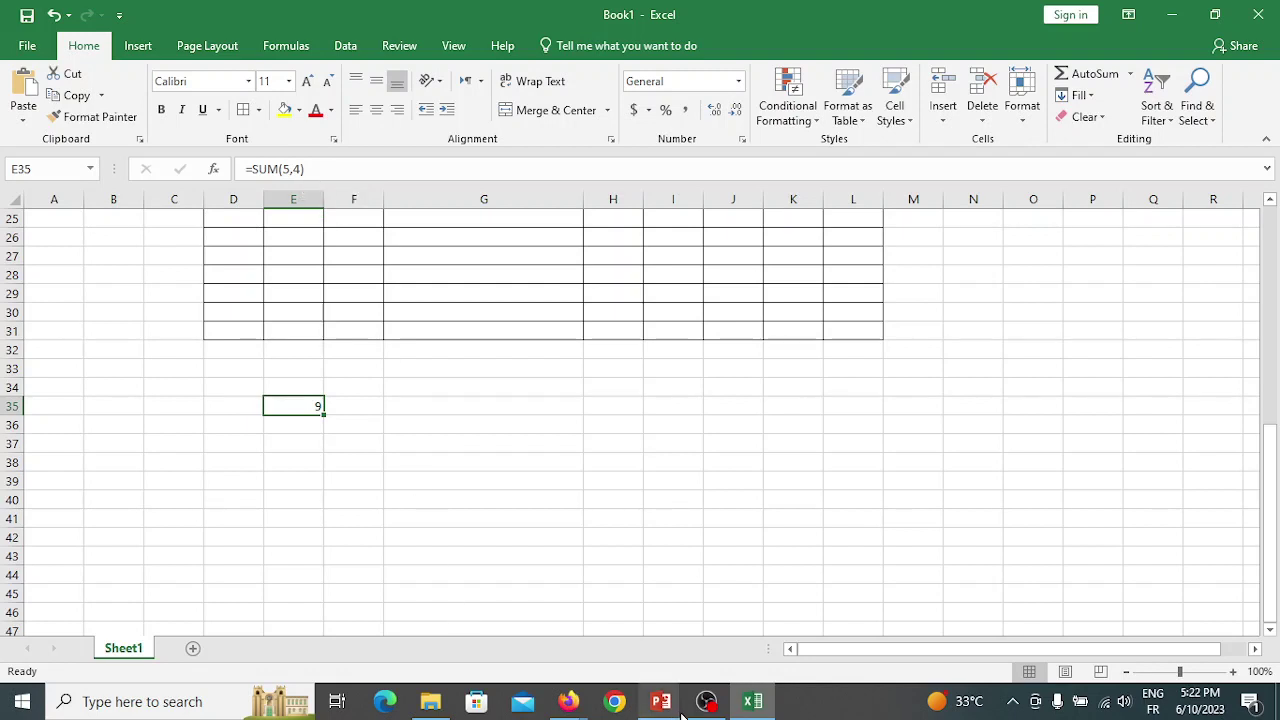
- Switch to the Google Meet call in Firefox, admit the person waiting to join, and return to Excel
{"action": "mouse_move", "coordinate": [568, 701]}
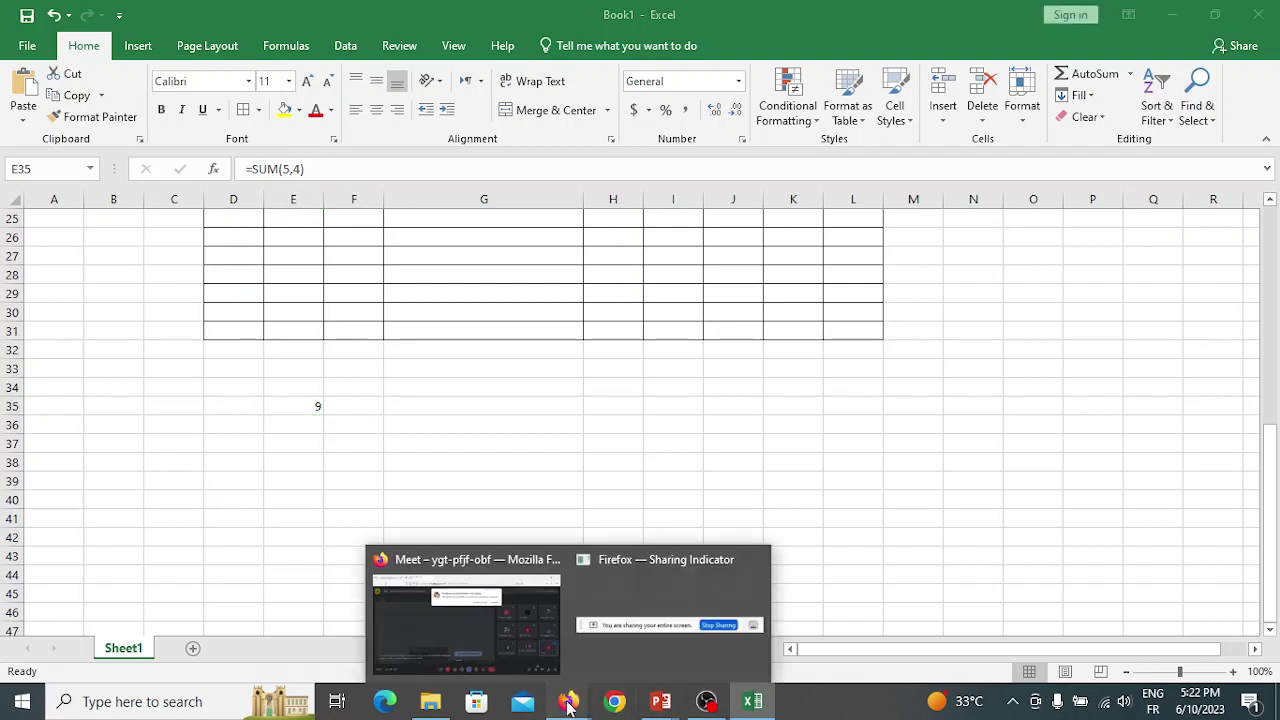
{"action": "left_click", "coordinate": [480, 595]}
{"action": "left_click", "coordinate": [830, 194]}
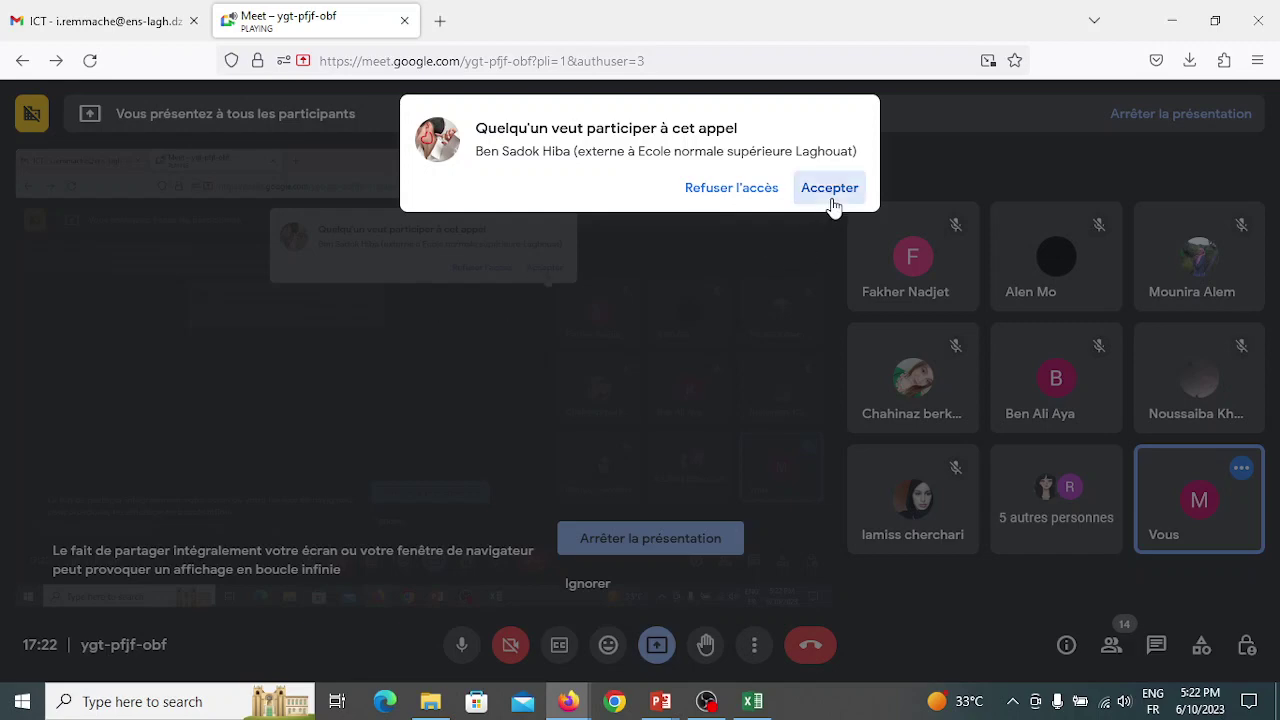
{"action": "left_click", "coordinate": [752, 701]}
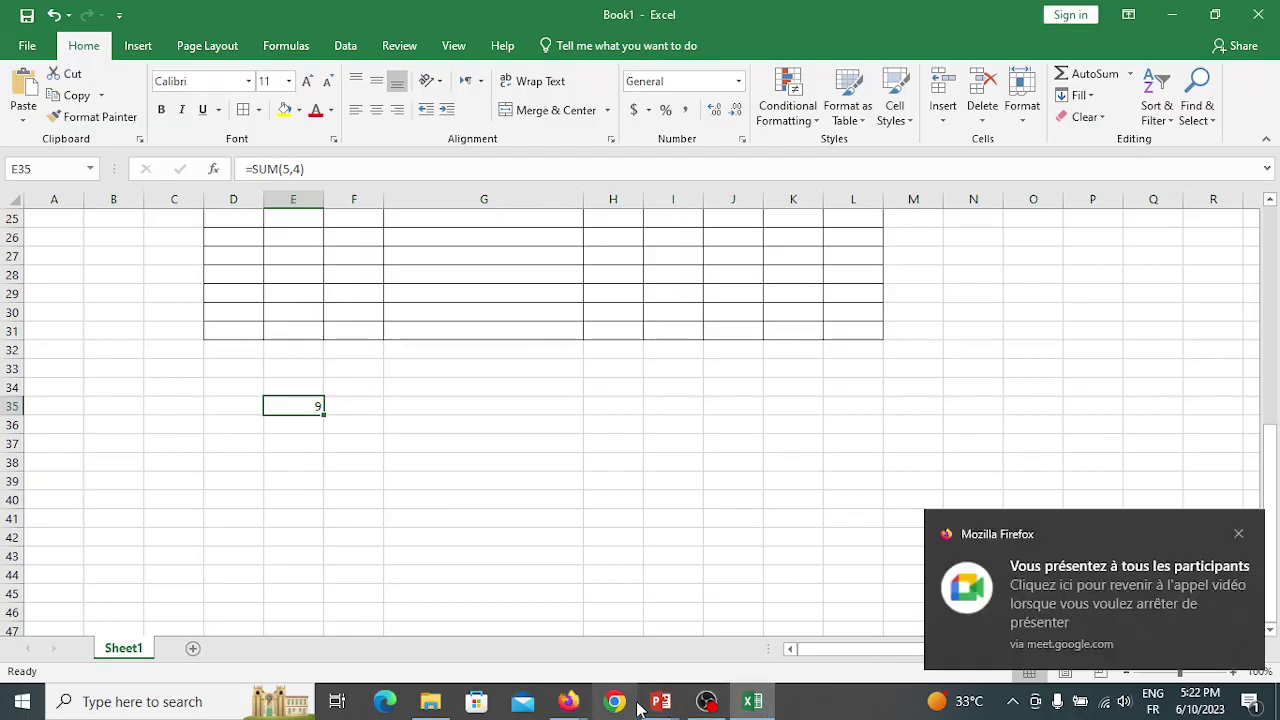
- Switch to the running PowerPoint slide show and reveal the point on the =sum(b1,d4,b9) example
{"action": "mouse_move", "coordinate": [662, 704]}
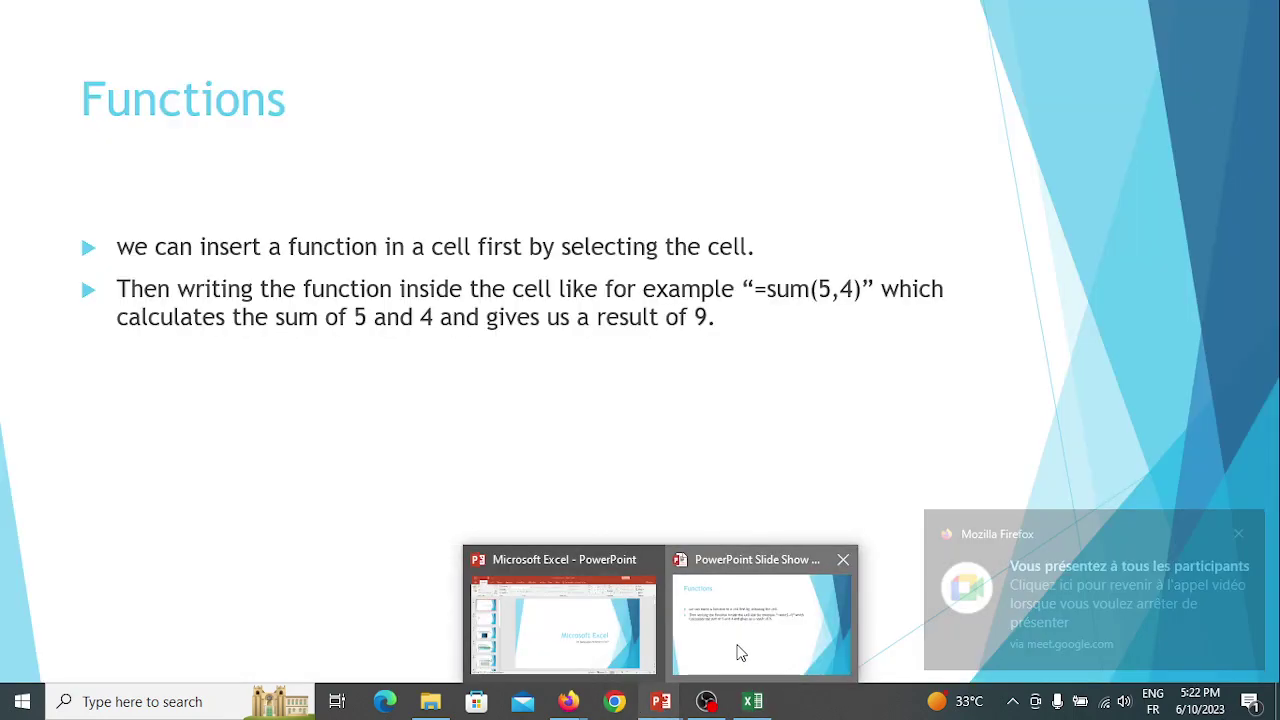
{"action": "left_click", "coordinate": [740, 653]}
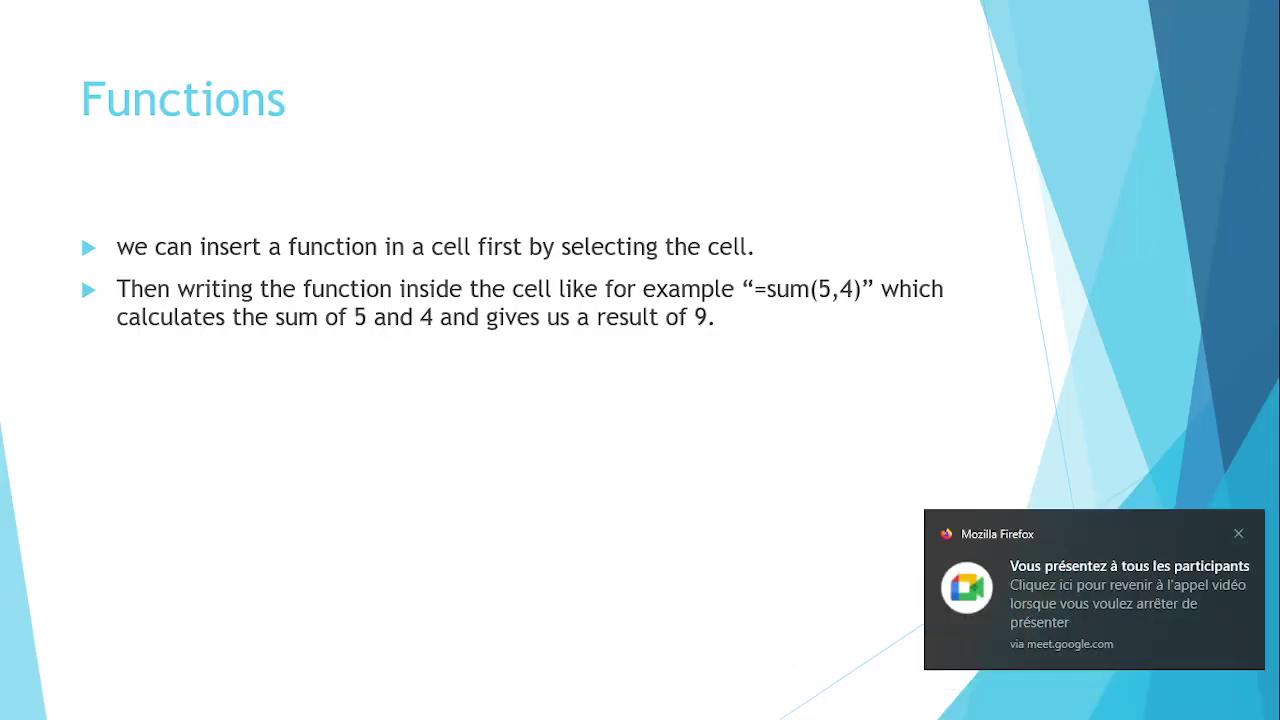
{"action": "key", "text": "Right"}
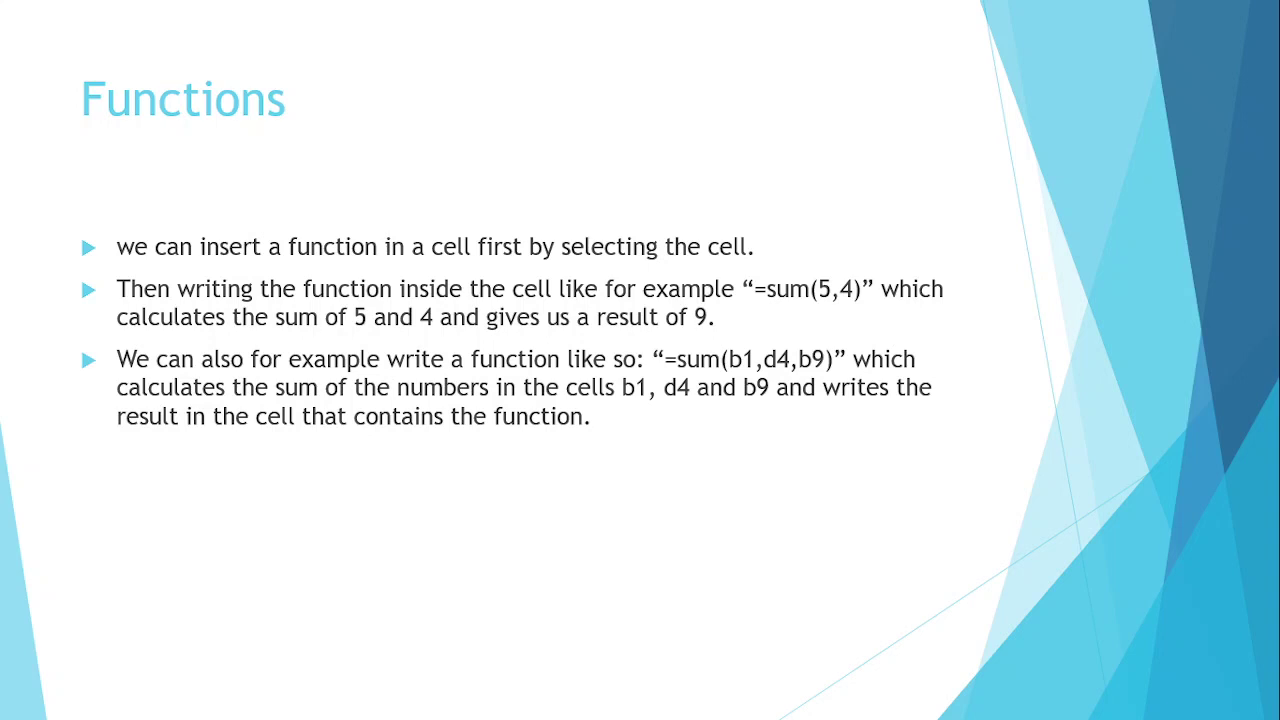
- Switch to Excel and enter 5 in cell A2, 8 in cell B4 and 6 in cell D2
{"action": "key", "text": "super"}
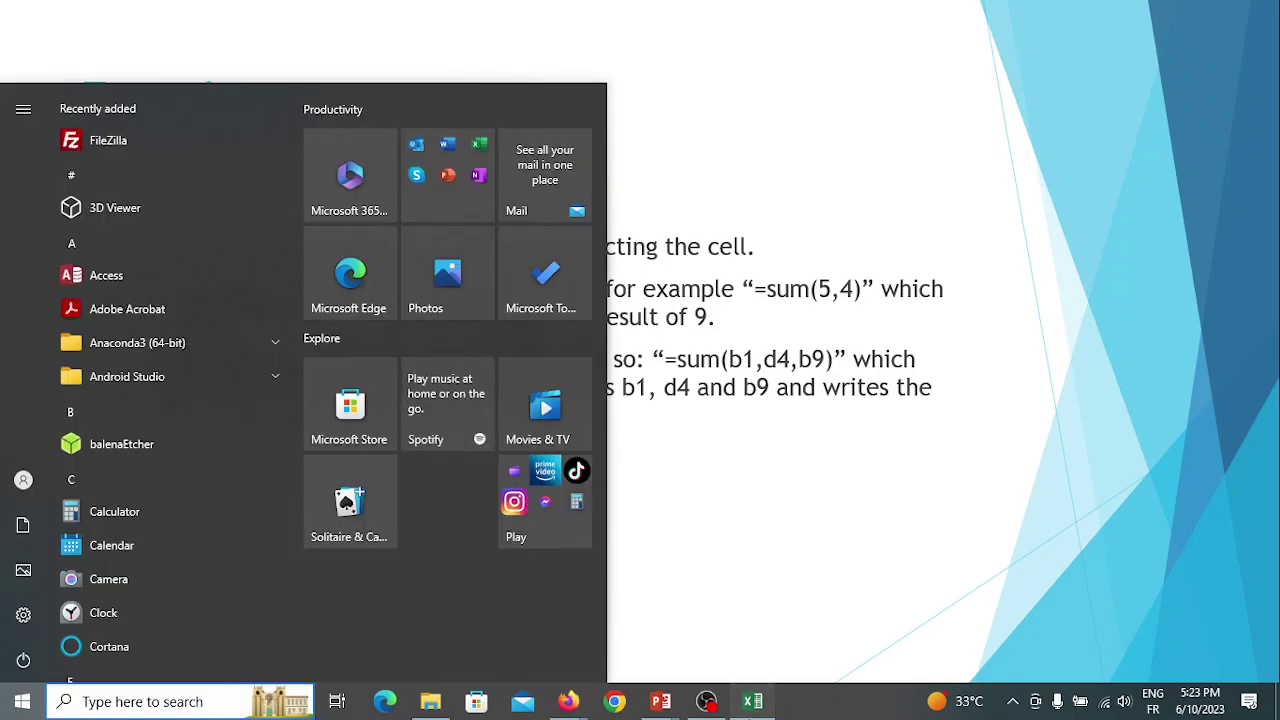
{"action": "left_click", "coordinate": [753, 701]}
{"action": "left_click", "coordinate": [427, 466]}
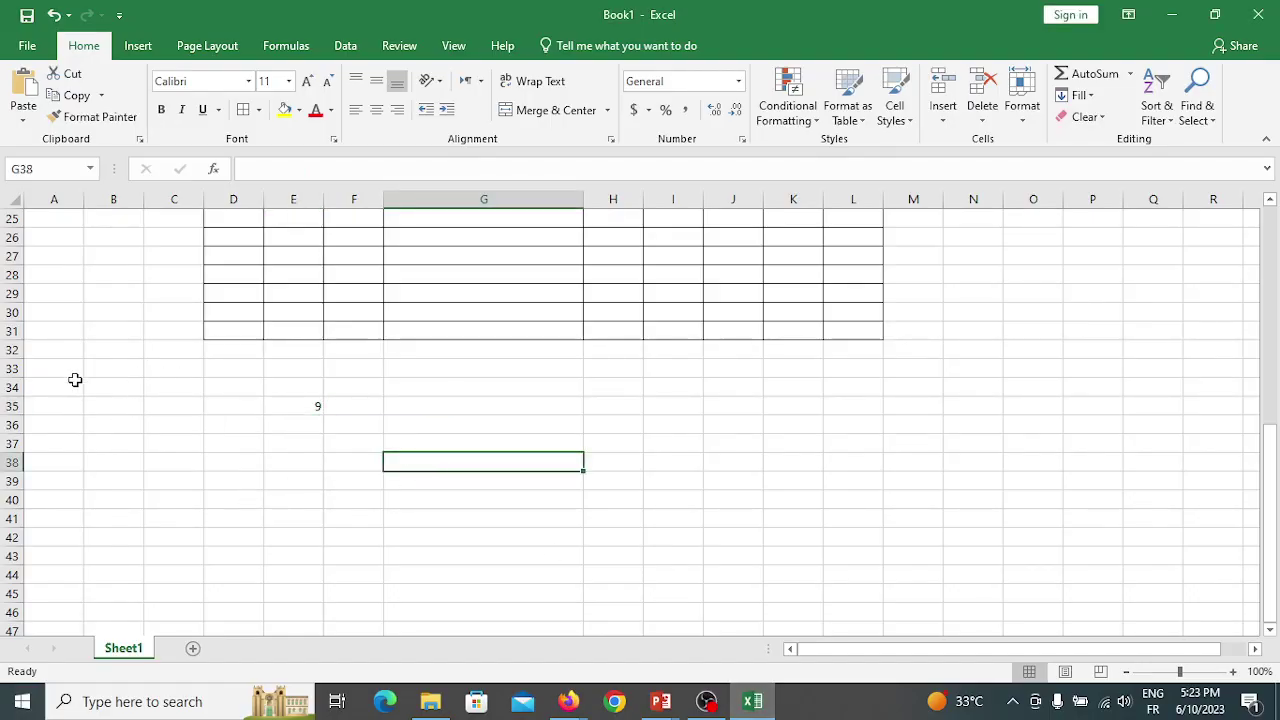
{"action": "scroll", "coordinate": [75, 380], "scroll_direction": "up", "scroll_amount": 8}
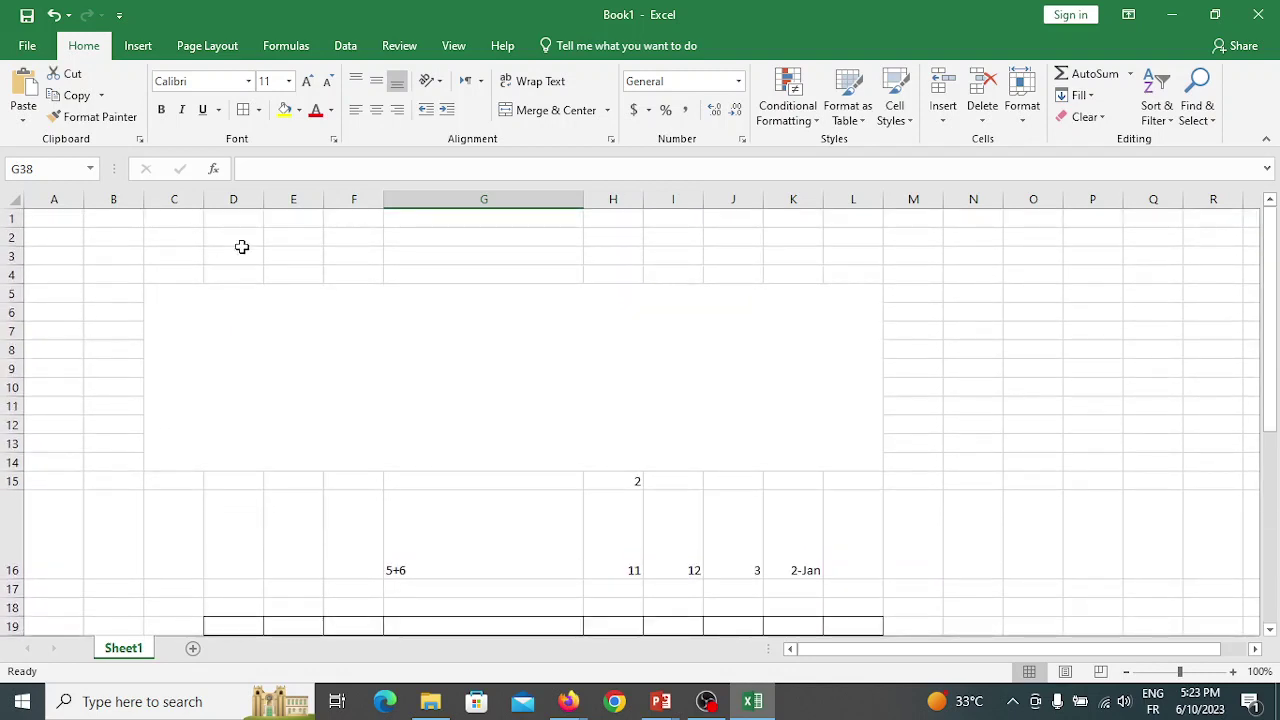
{"action": "left_click", "coordinate": [52, 232]}
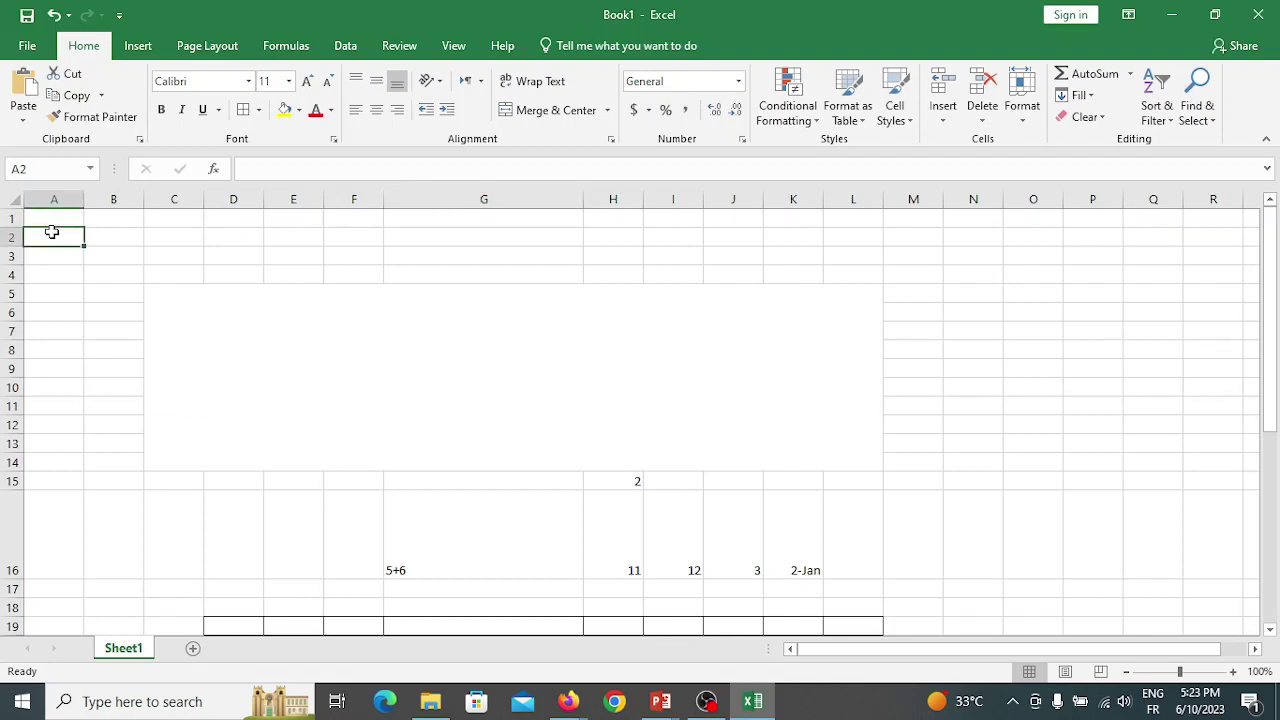
{"action": "type", "text": "5"}
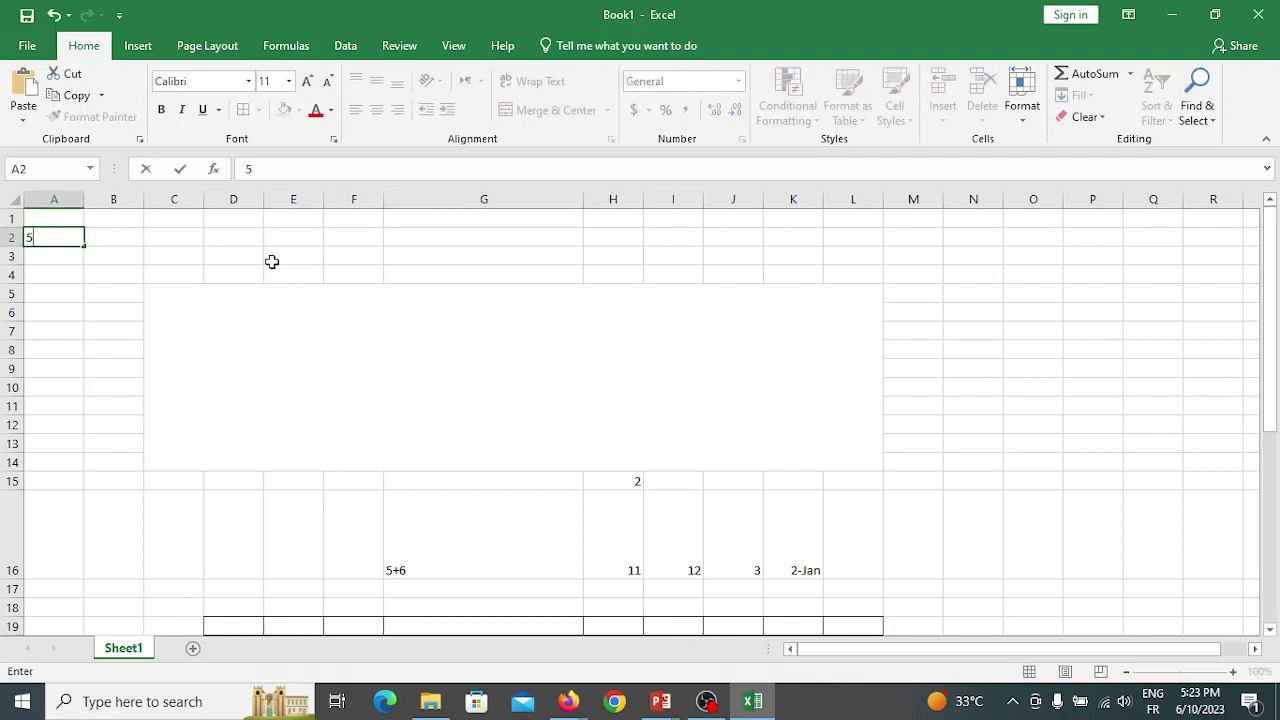
{"action": "left_click", "coordinate": [111, 274]}
{"action": "type", "text": "8"}
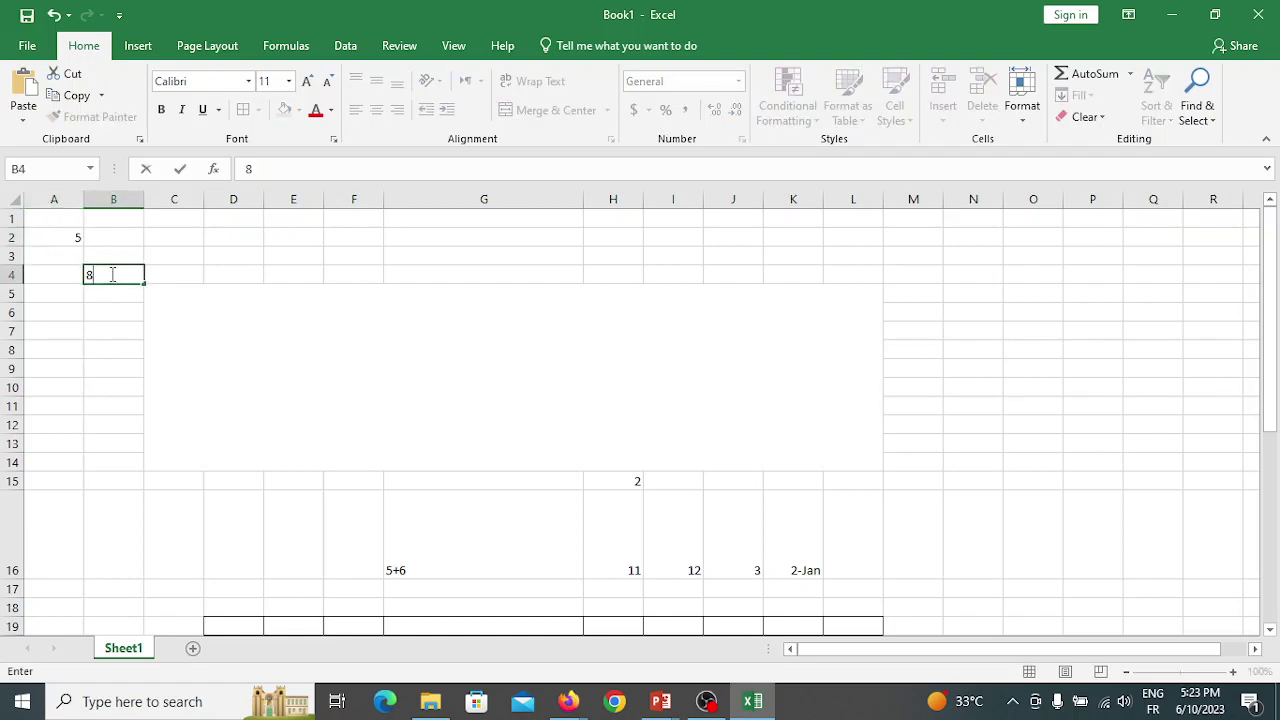
{"action": "left_click", "coordinate": [250, 240]}
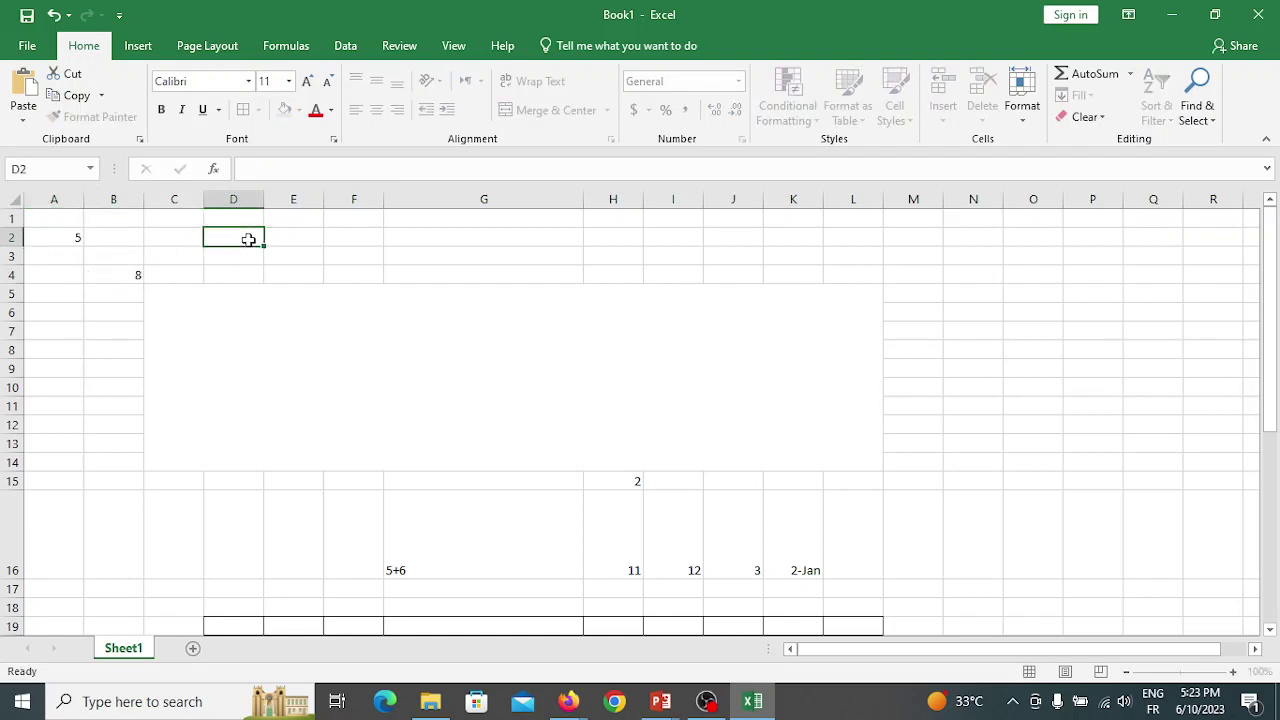
{"action": "type", "text": "6"}
{"action": "left_click", "coordinate": [234, 257]}
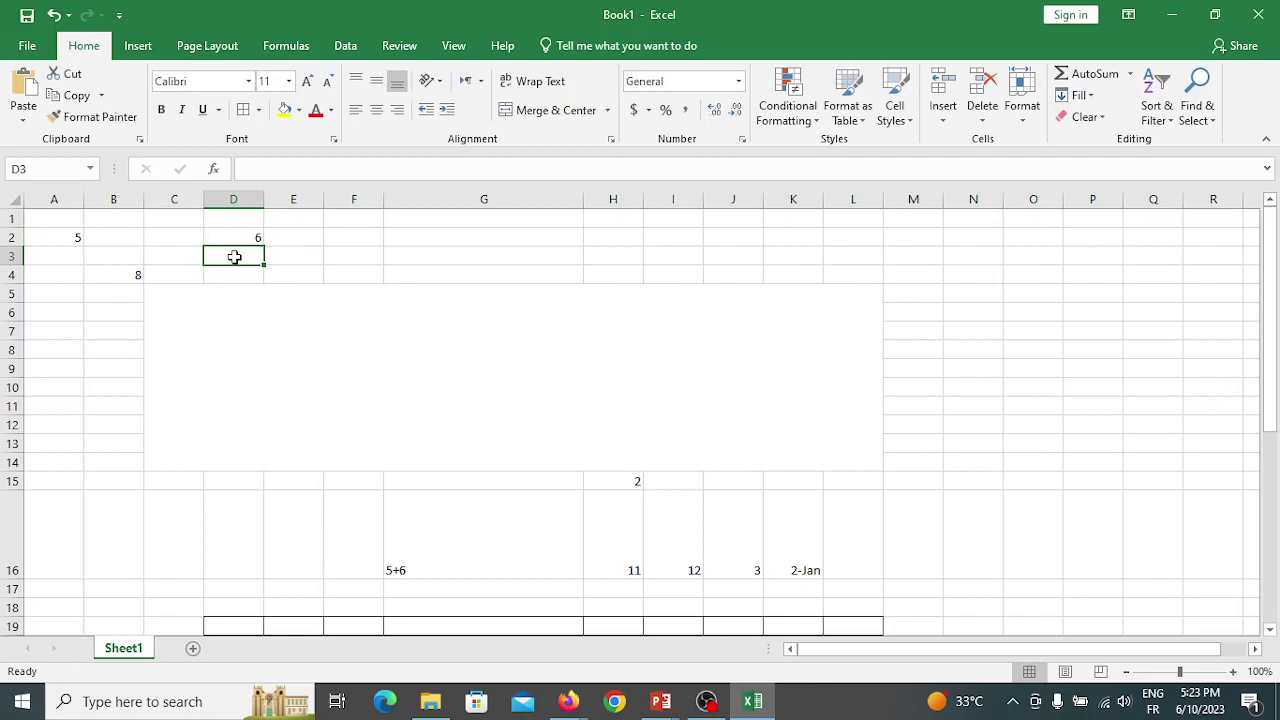
- Enter the function =sum(a2,b4,d2) in cell F3 to add the three separate cells
{"action": "left_click", "coordinate": [360, 252]}
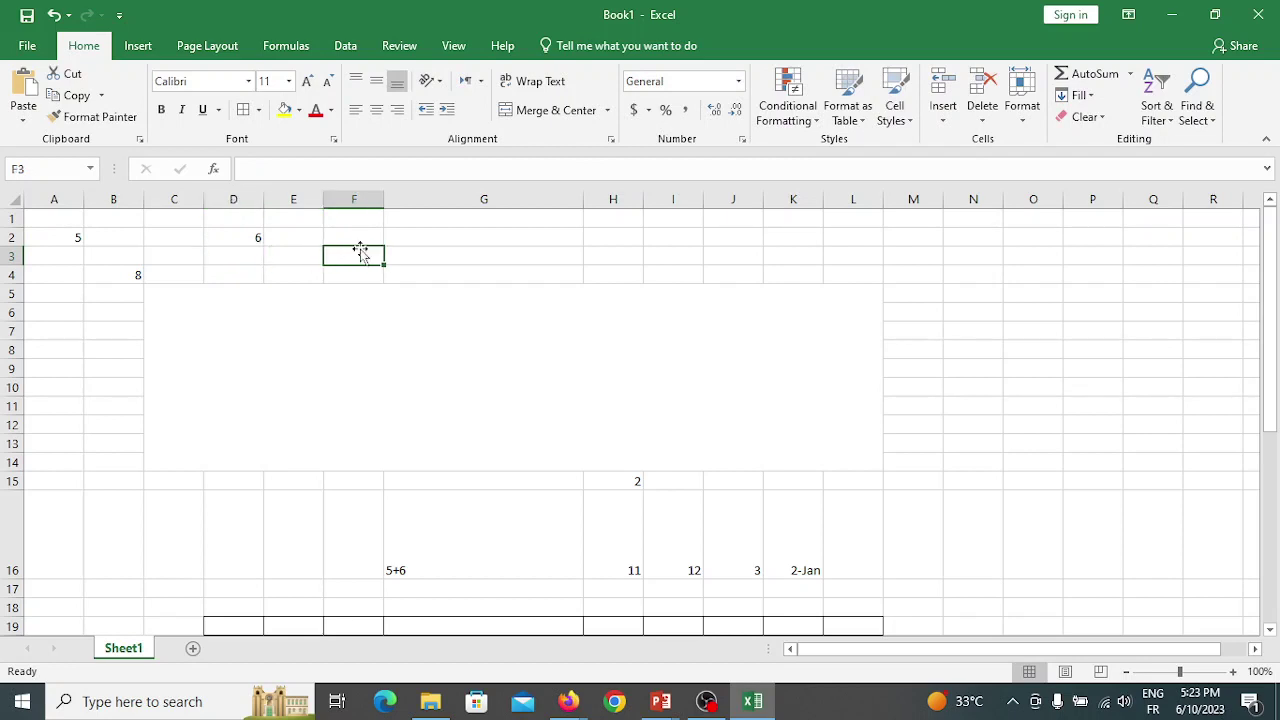
{"action": "type", "text": "="}
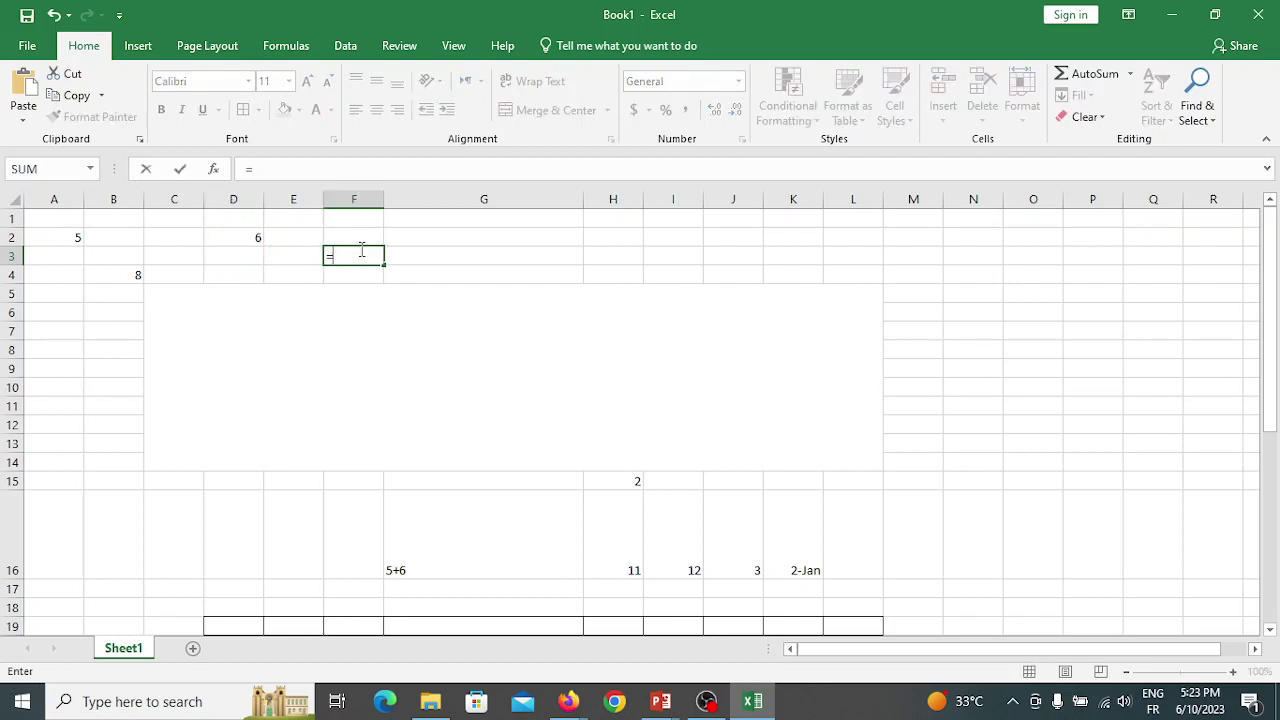
{"action": "type", "text": "sum"}
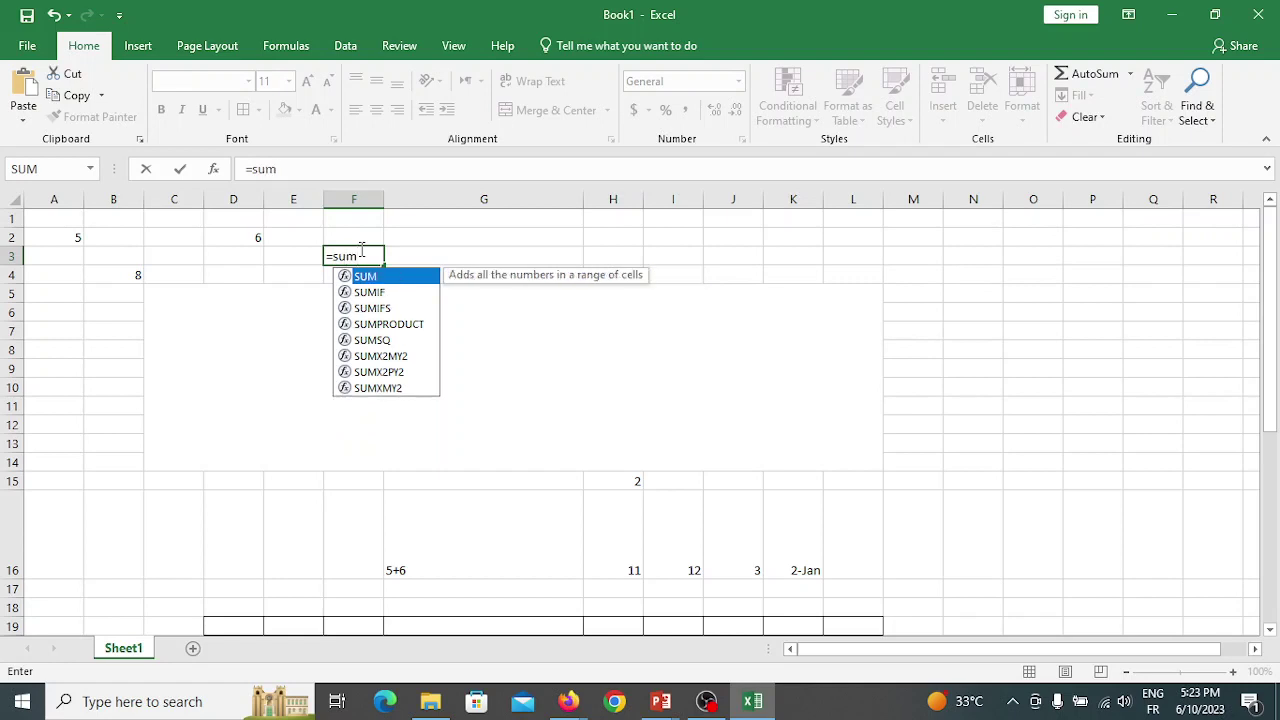
{"action": "type", "text": "("}
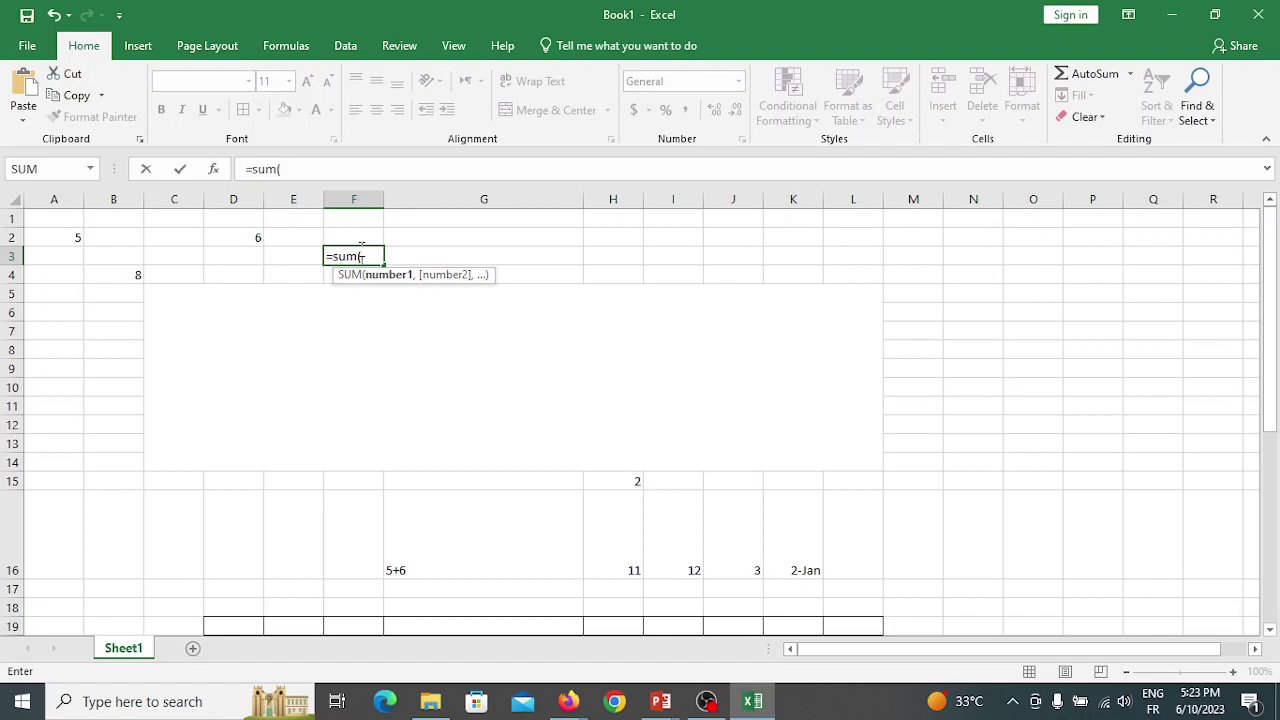
{"action": "type", "text": "a2"}
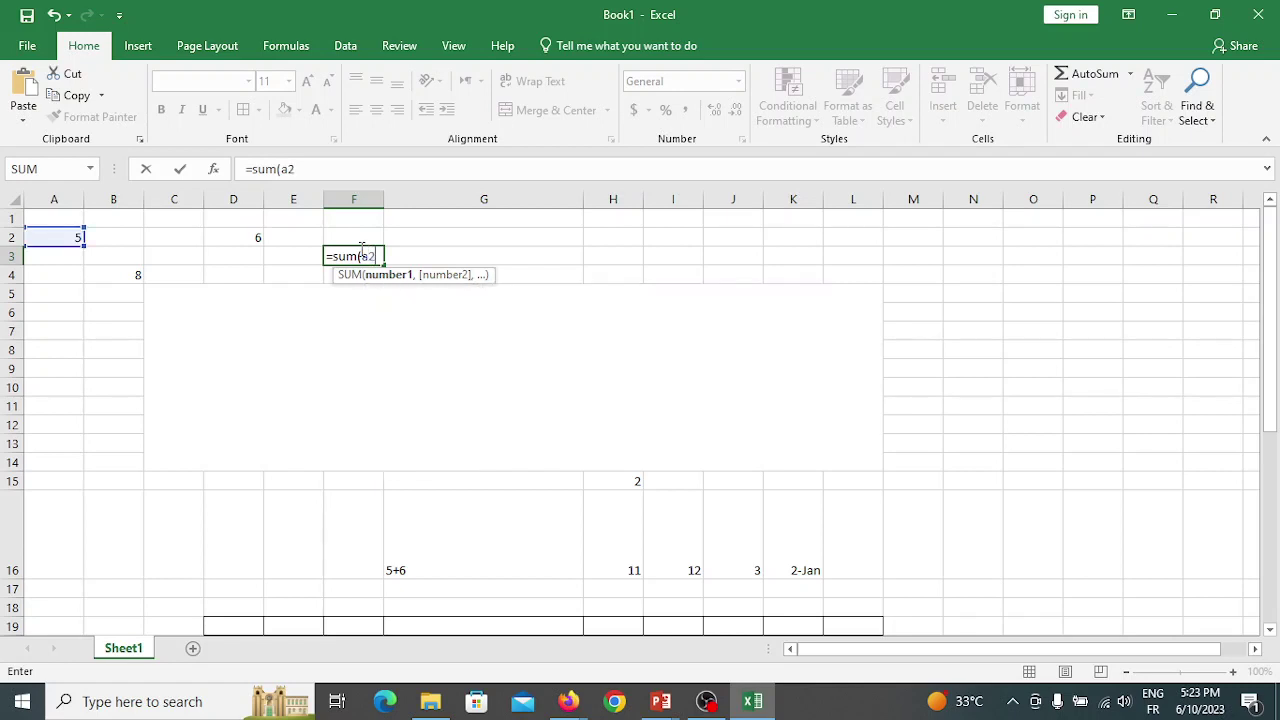
{"action": "type", "text": ","}
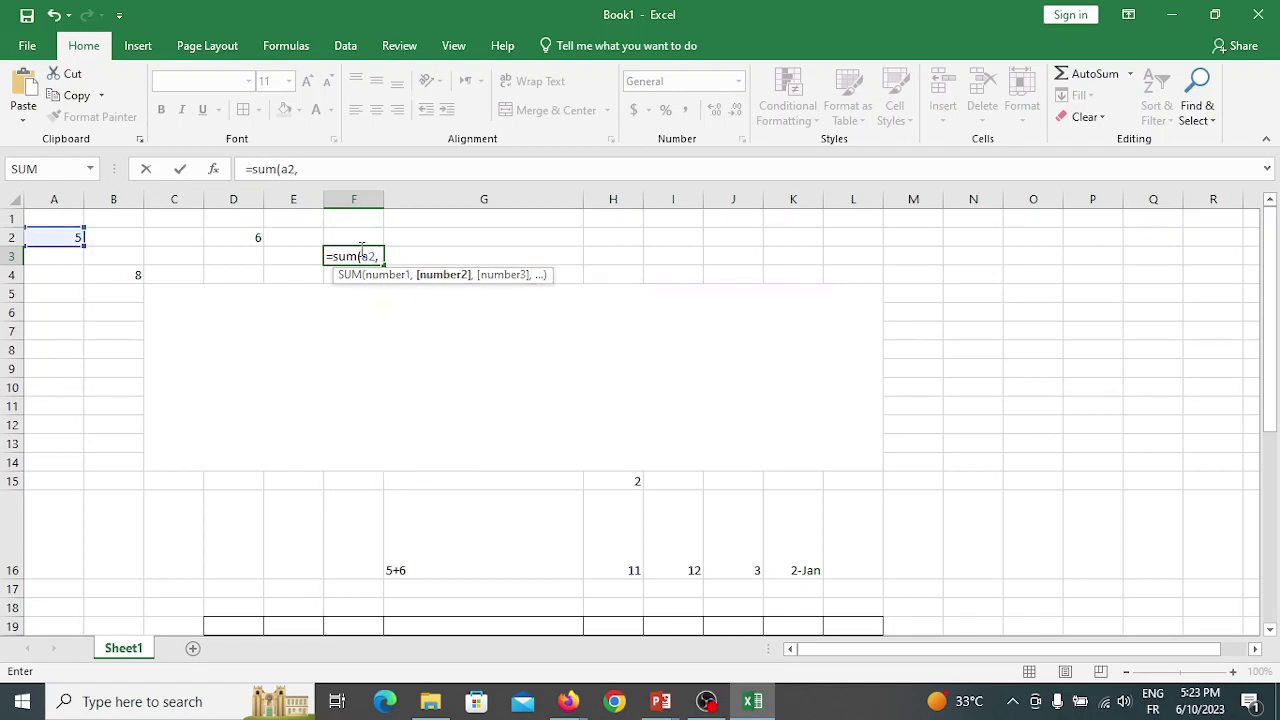
{"action": "type", "text": "b"}
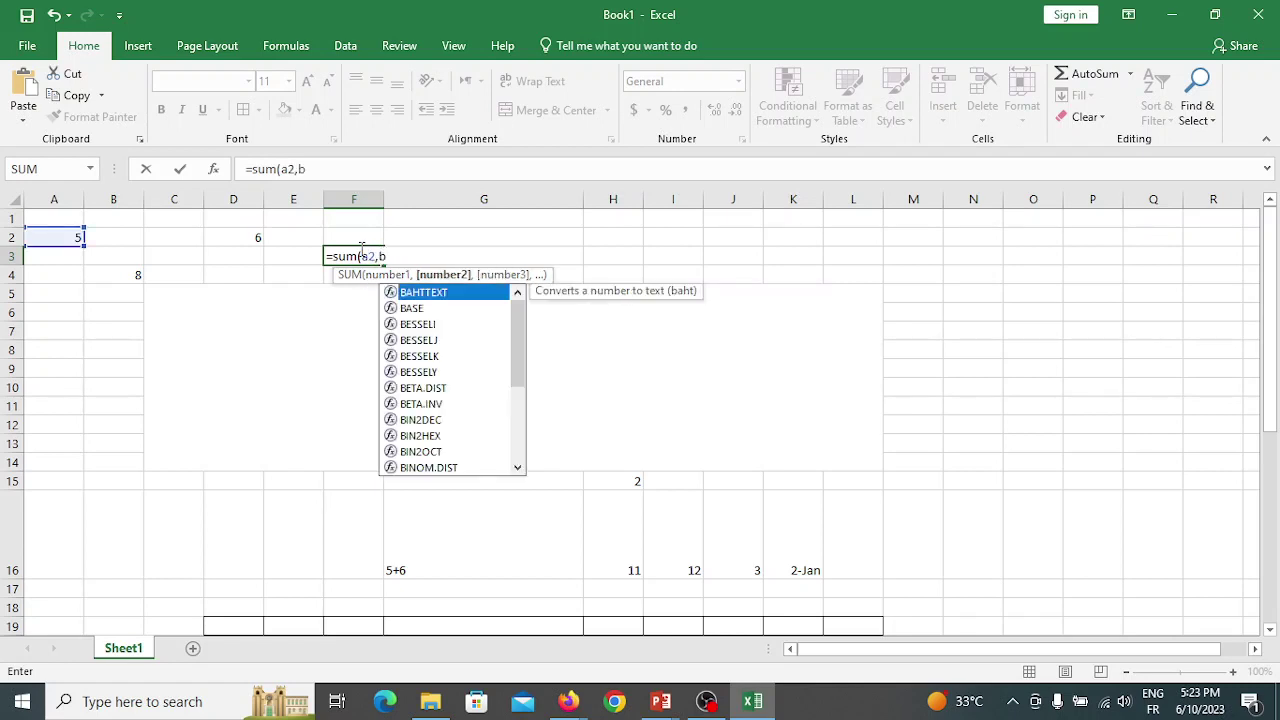
{"action": "type", "text": "4,"}
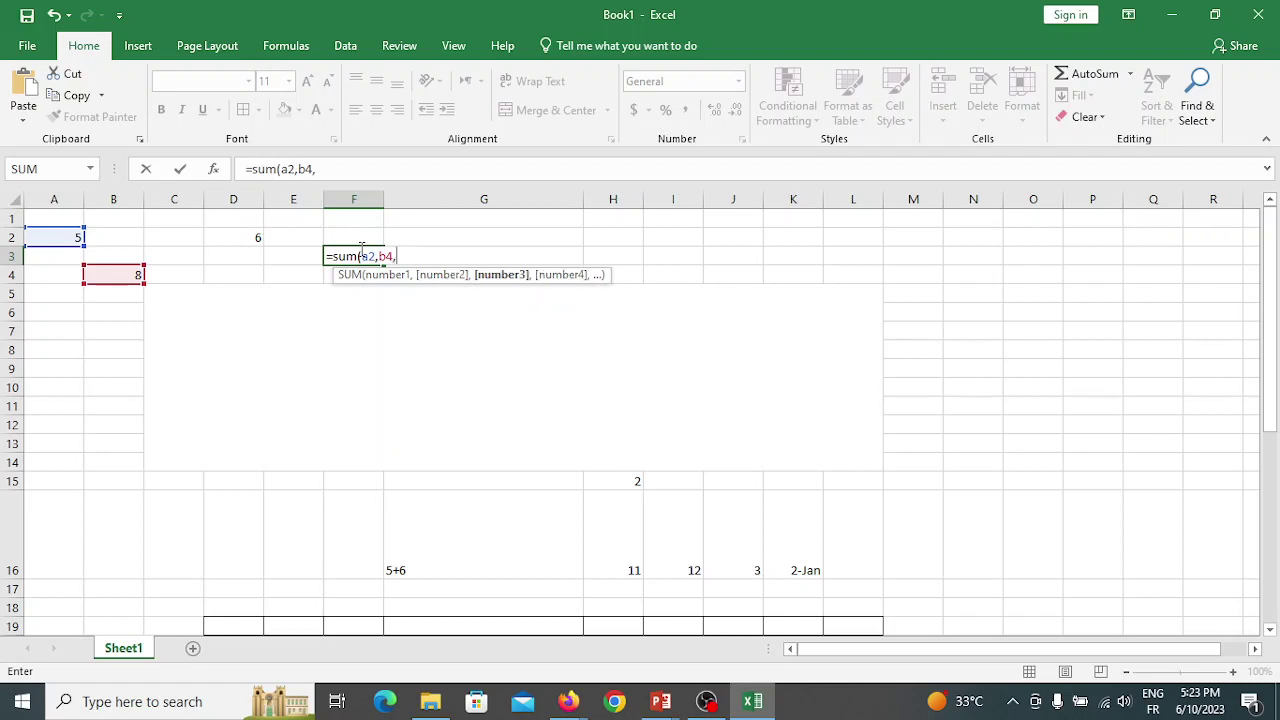
{"action": "type", "text": "d2"}
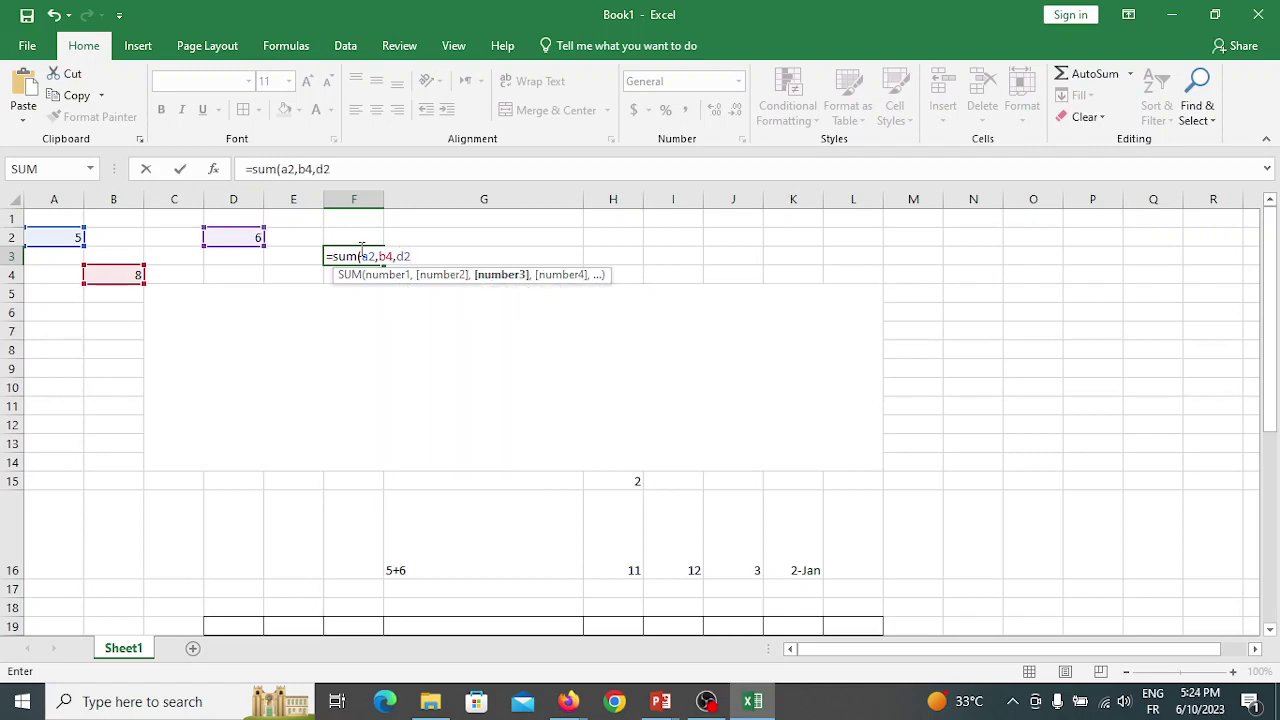
{"action": "type", "text": ")"}
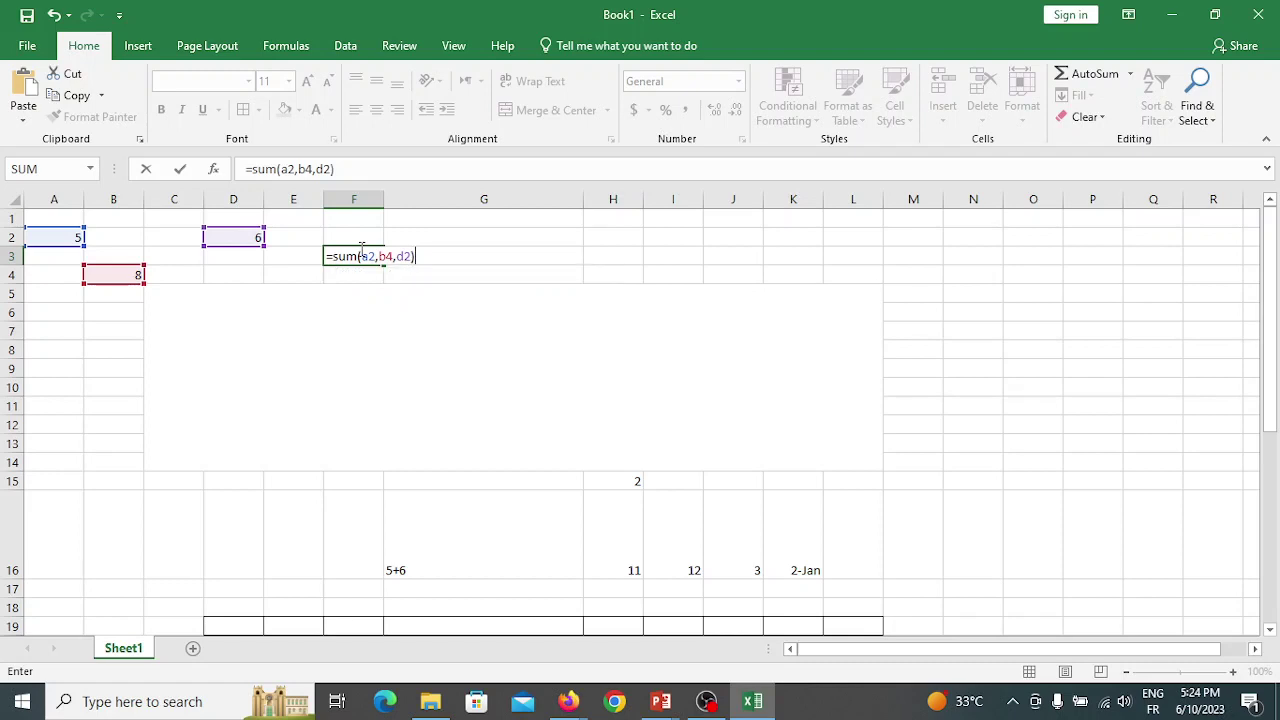
{"action": "key", "text": "Return"}
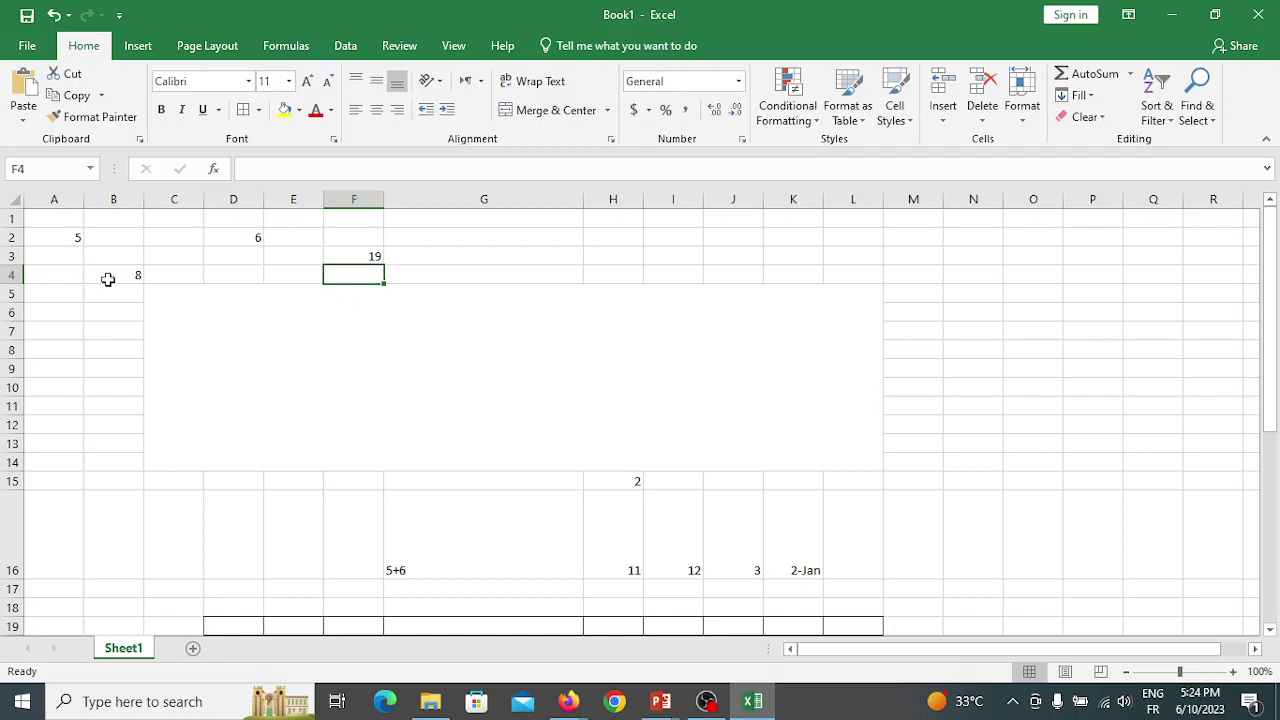
- Show the function behind cell F3 in the formula bar with its referenced cells highlighted
{"action": "left_click", "coordinate": [371, 253]}
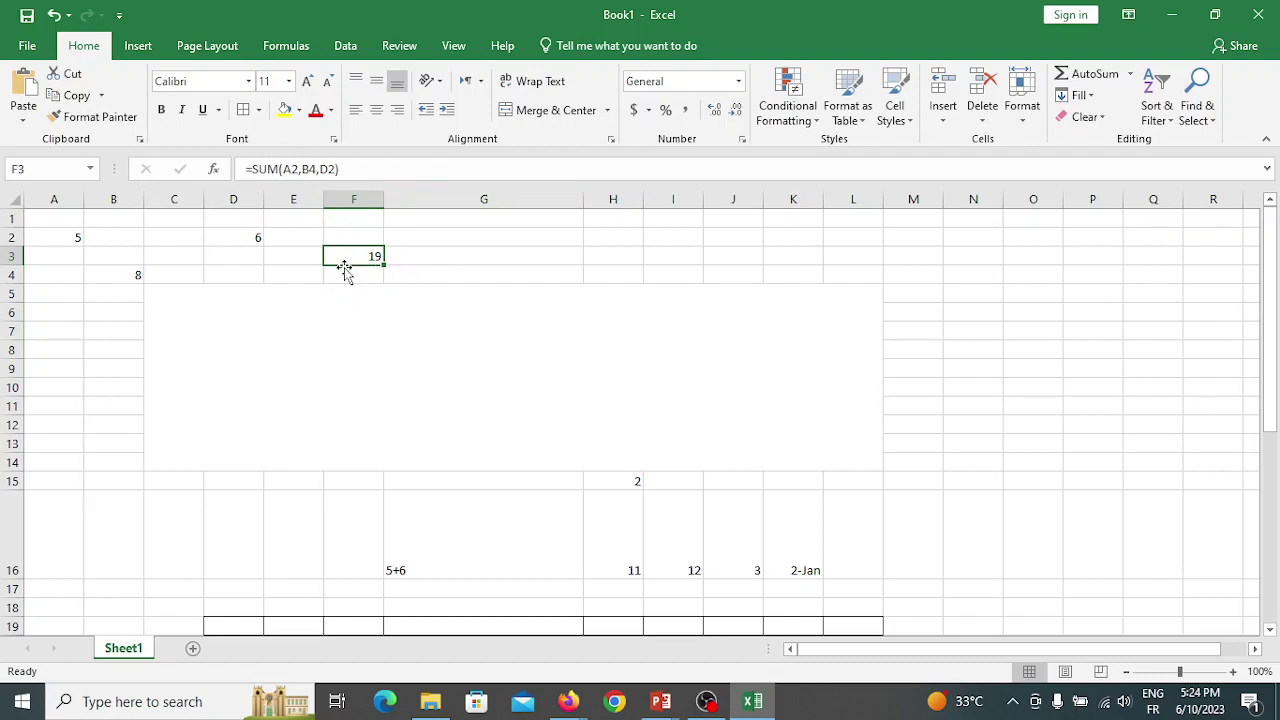
{"action": "left_click", "coordinate": [315, 169]}
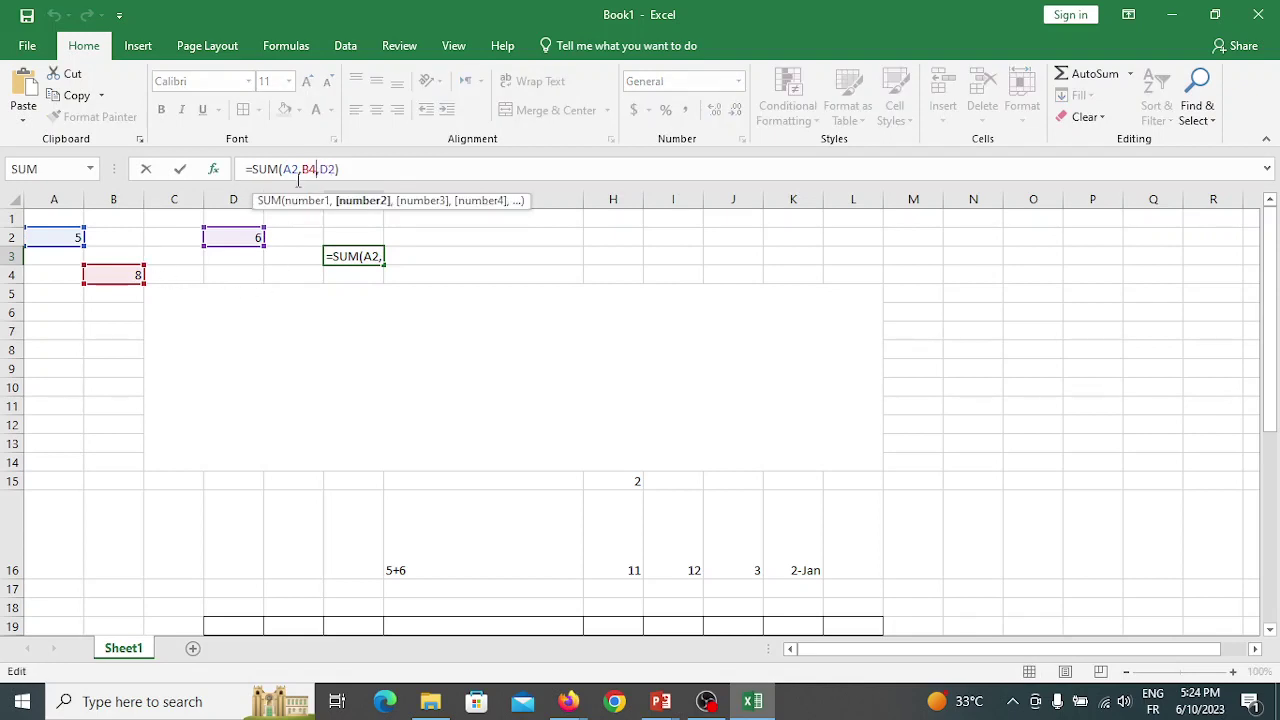
{"action": "left_click", "coordinate": [365, 175]}
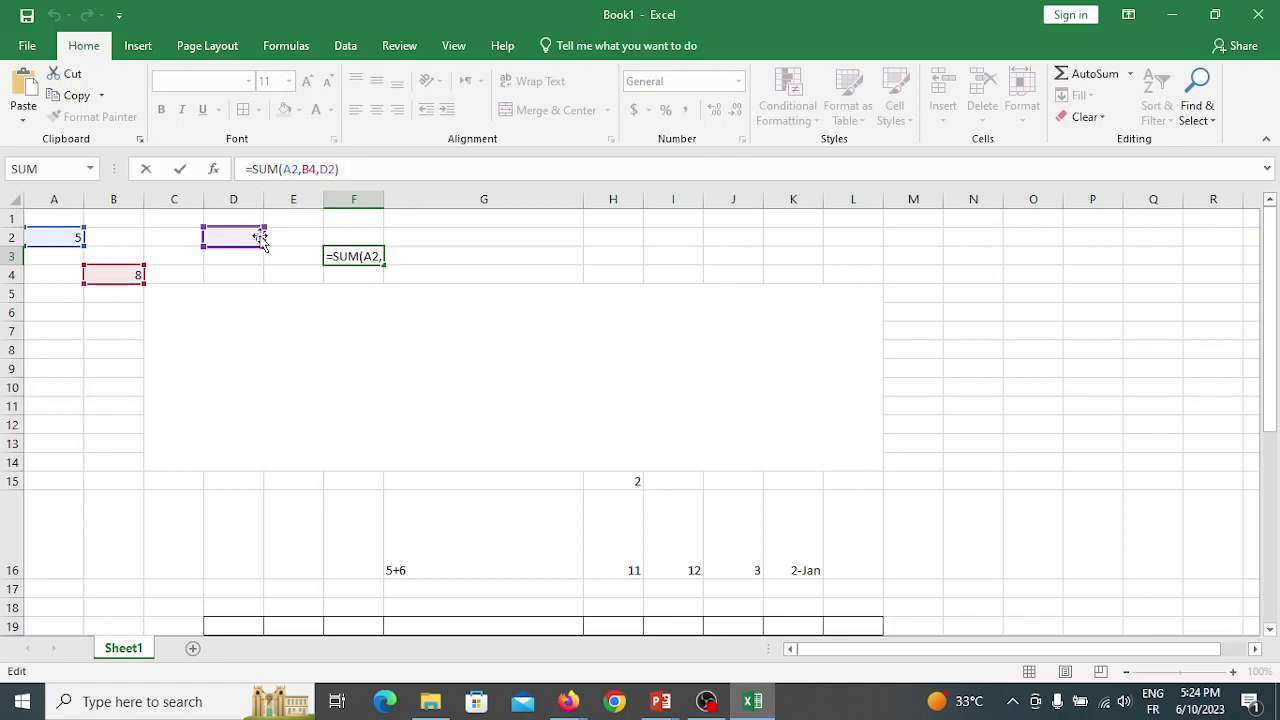
- Switch to the running PowerPoint slide show, reveal the remaining Functions points and advance to the Insert Function picture slide
{"action": "left_click", "coordinate": [660, 701]}
{"action": "left_click", "coordinate": [751, 614]}
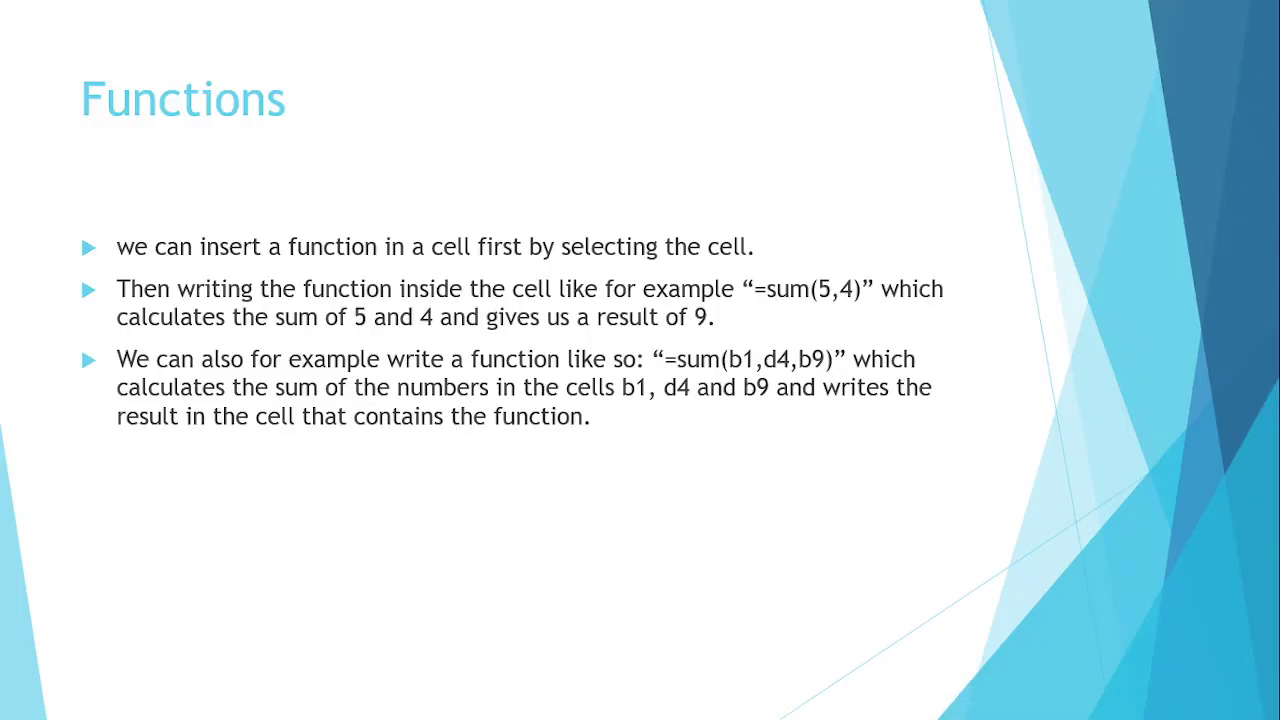
{"action": "key", "text": "Right"}
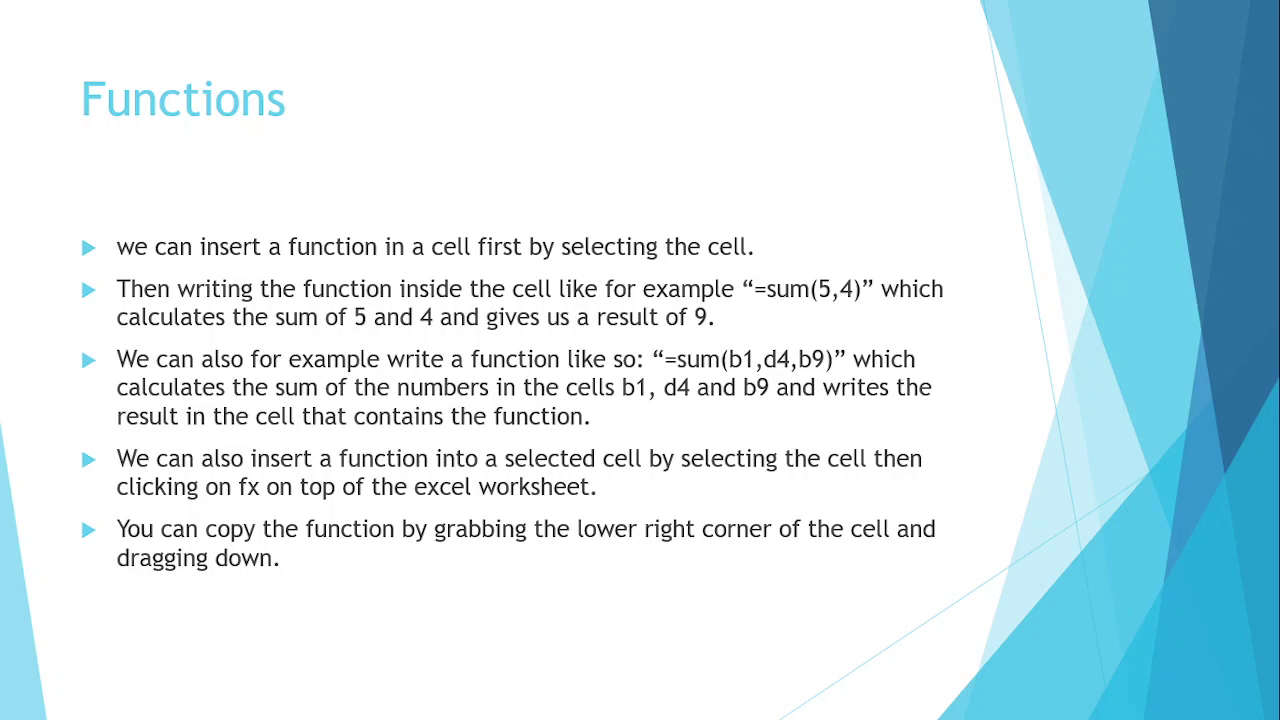
{"action": "key", "text": "Right"}
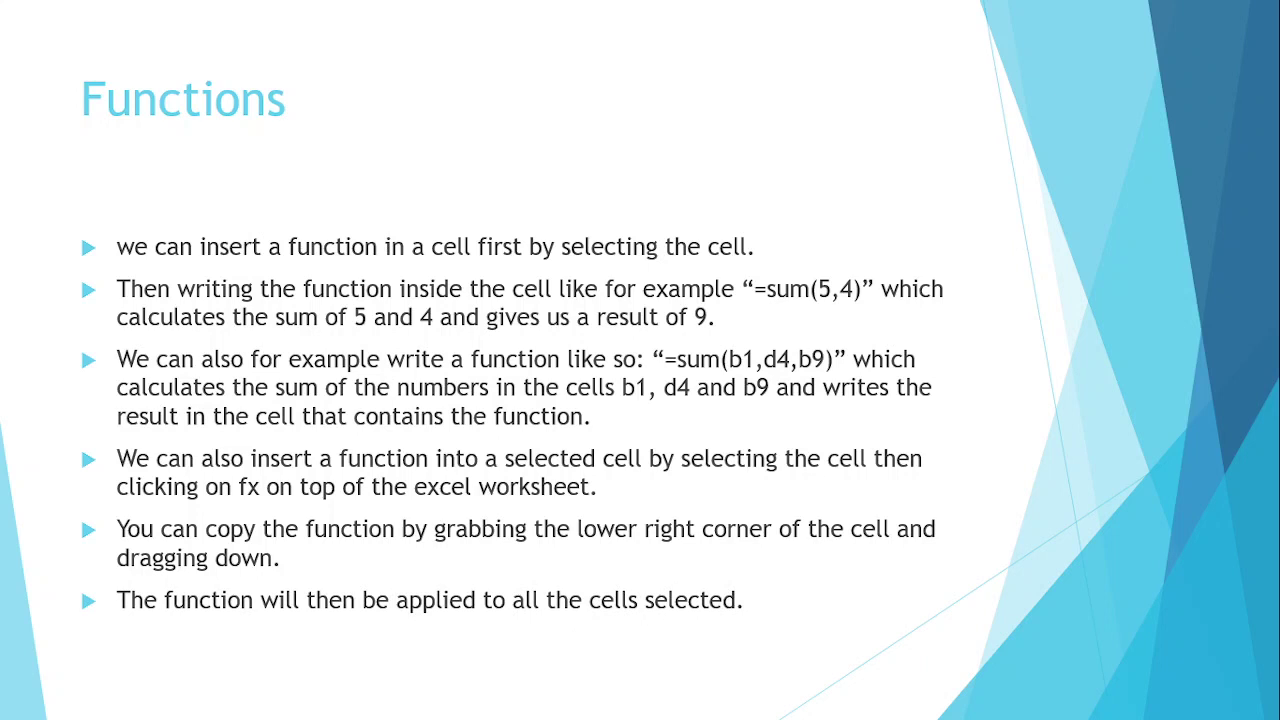
{"action": "key", "text": "Right"}
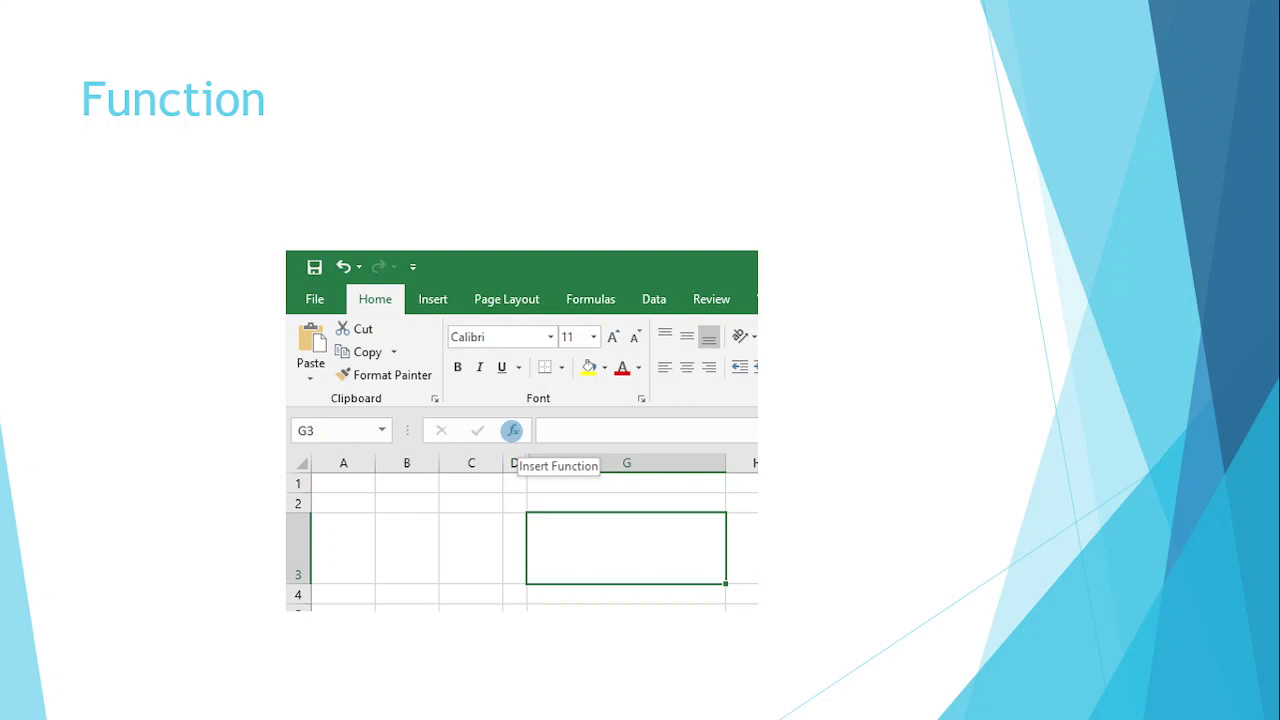
- Switch back to Excel, leave the formula edit in F3 without changes and select the empty cell G3
{"action": "key", "text": "super"}
{"action": "left_click", "coordinate": [752, 703]}
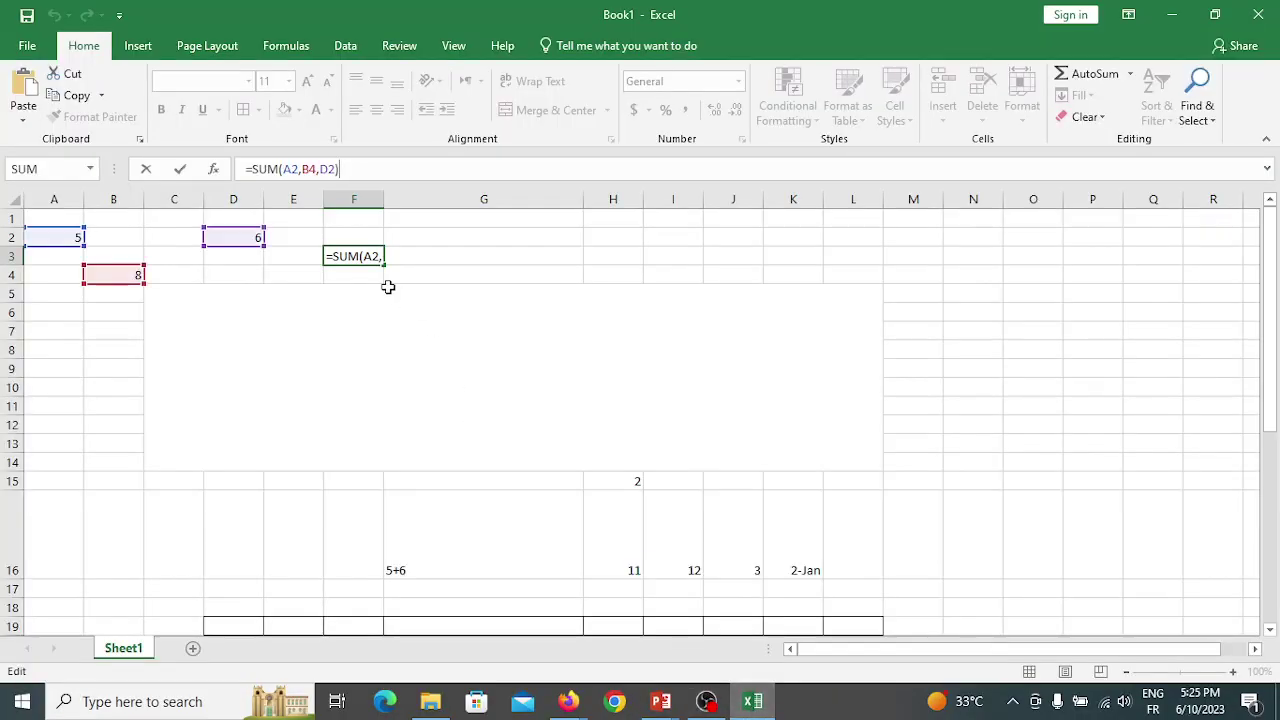
{"action": "left_click", "coordinate": [294, 254]}
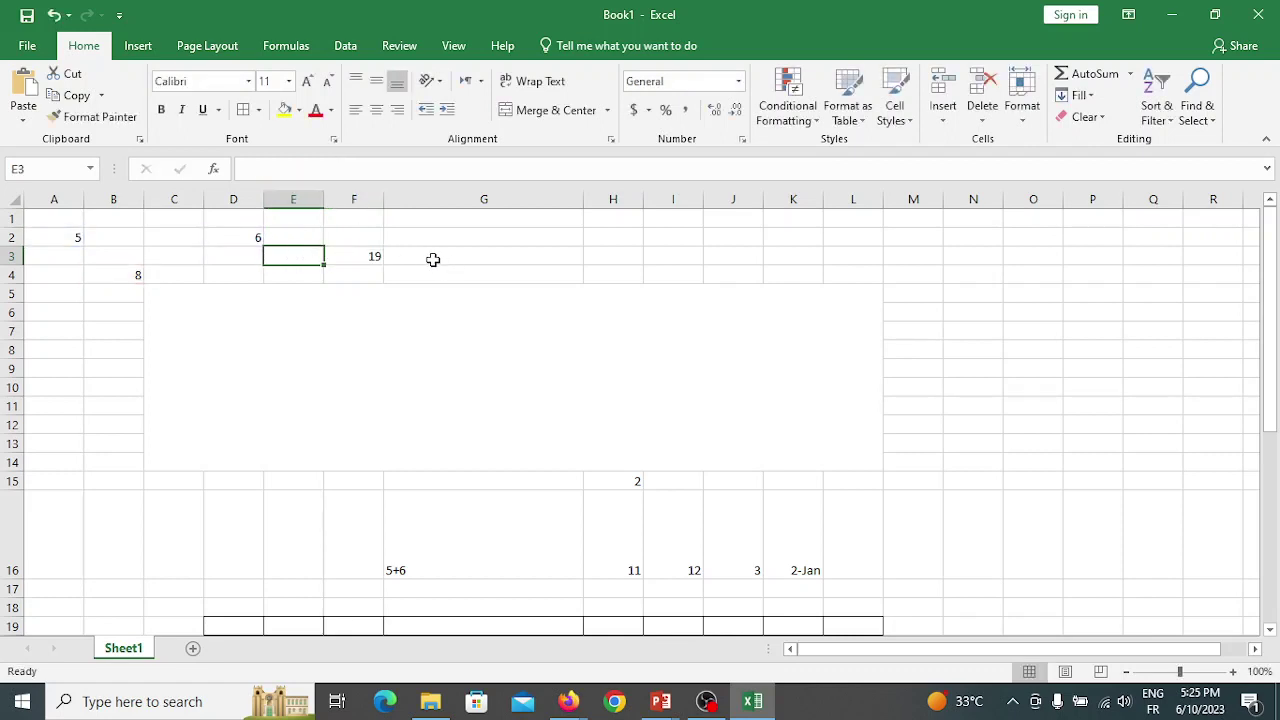
{"action": "left_click", "coordinate": [472, 254]}
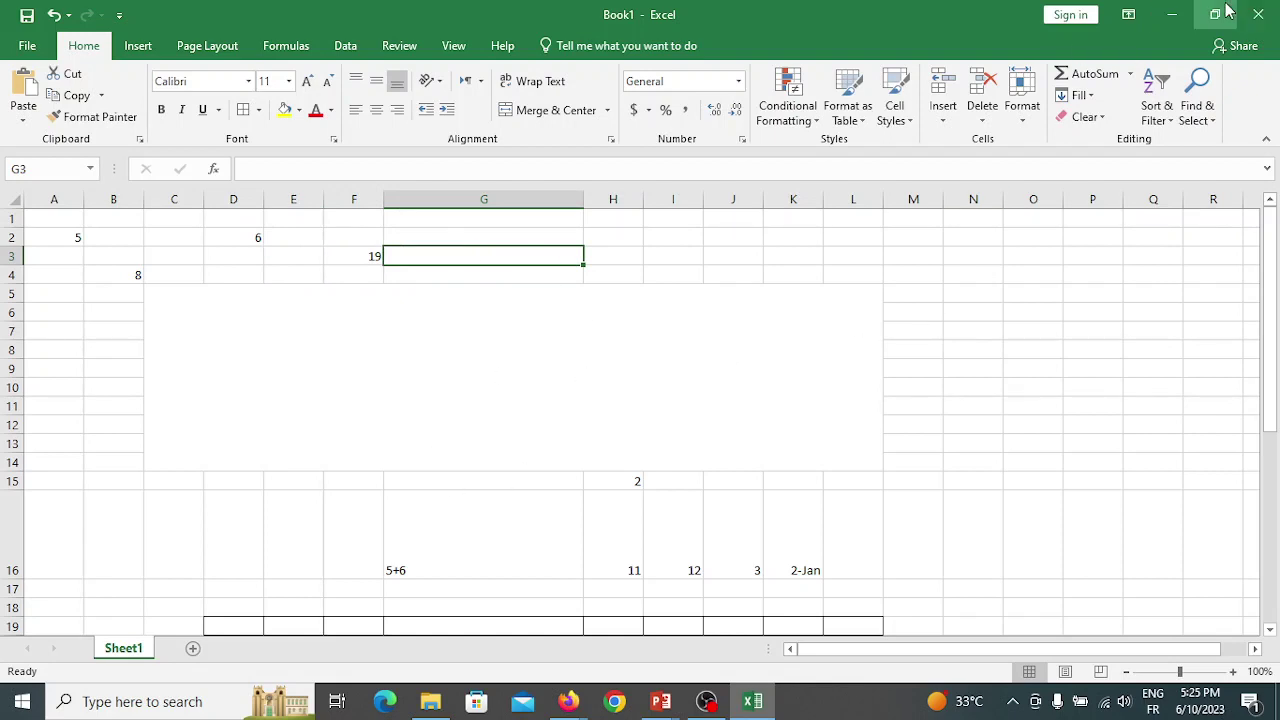
- Open the recent workbook "nested if" stored in the Documents folder
{"action": "left_click", "coordinate": [5, 52]}
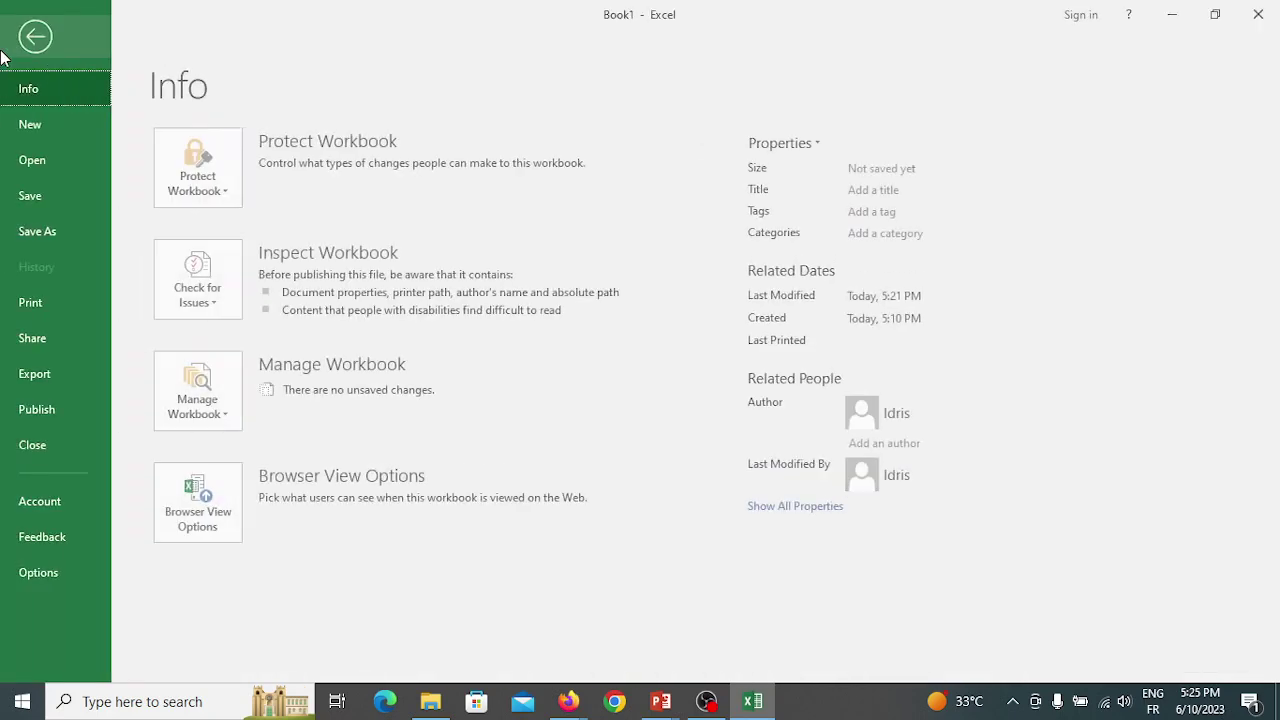
{"action": "left_click", "coordinate": [61, 160]}
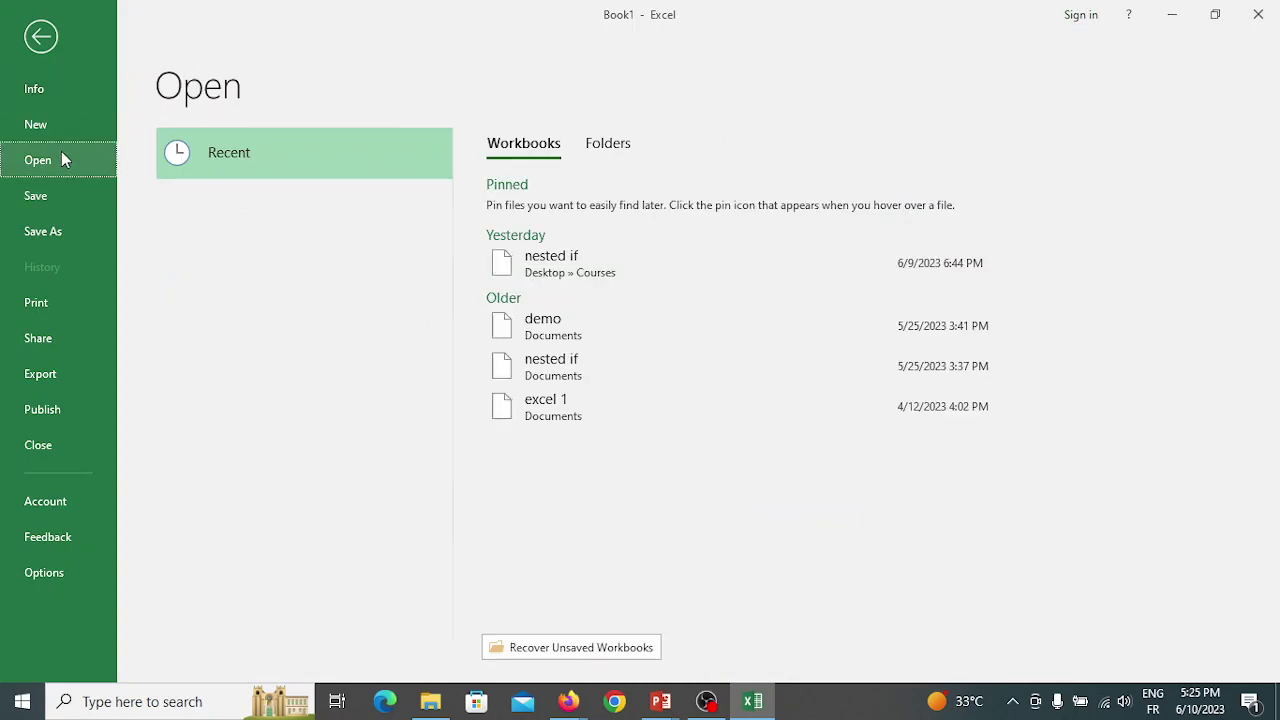
{"action": "left_click", "coordinate": [679, 364]}
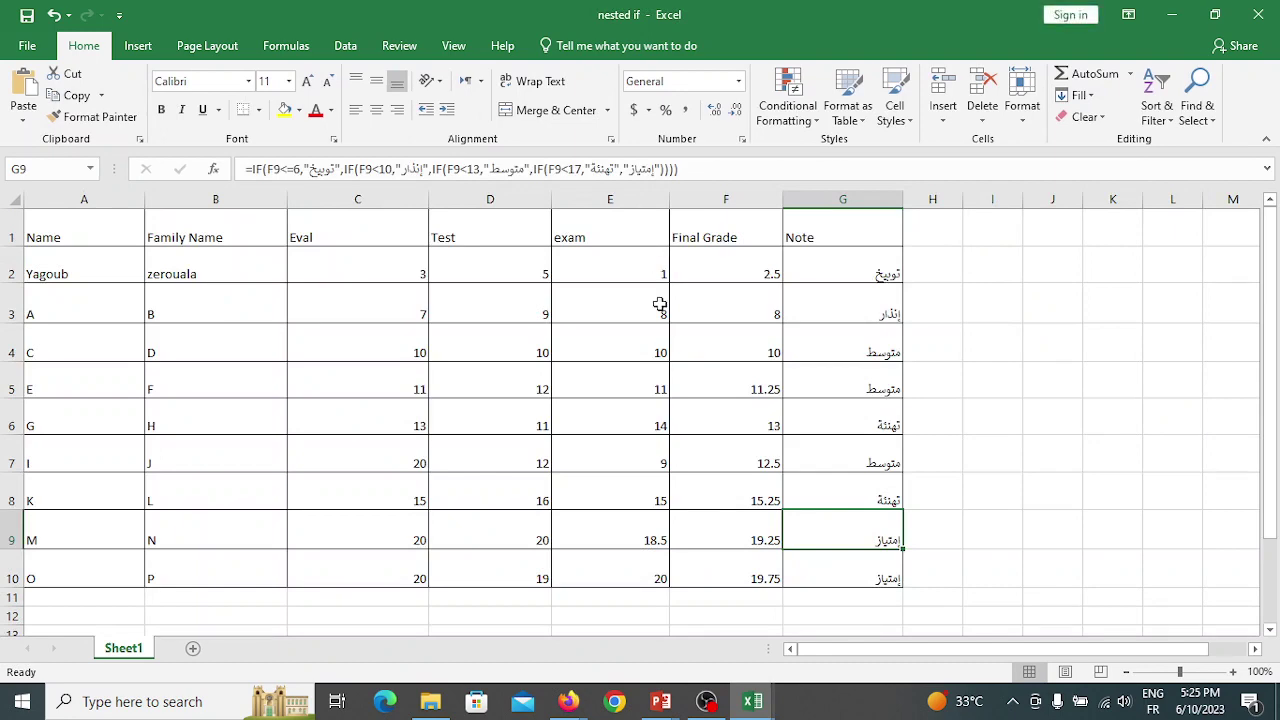
- Enter 12 for Eval, 14 for Test and 17 for exam in row 11 below the grades table, and select the row's Final Grade cell
{"action": "scroll", "coordinate": [660, 304], "scroll_direction": "down", "scroll_amount": 2}
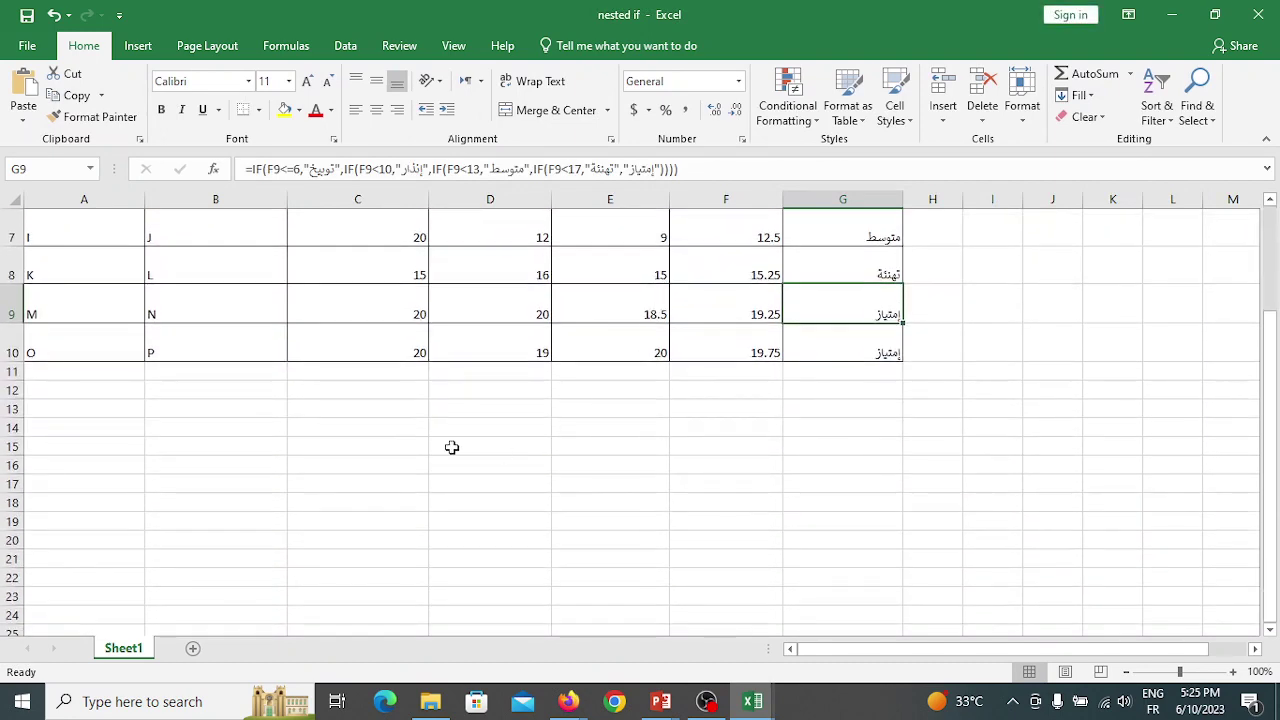
{"action": "left_click", "coordinate": [335, 372]}
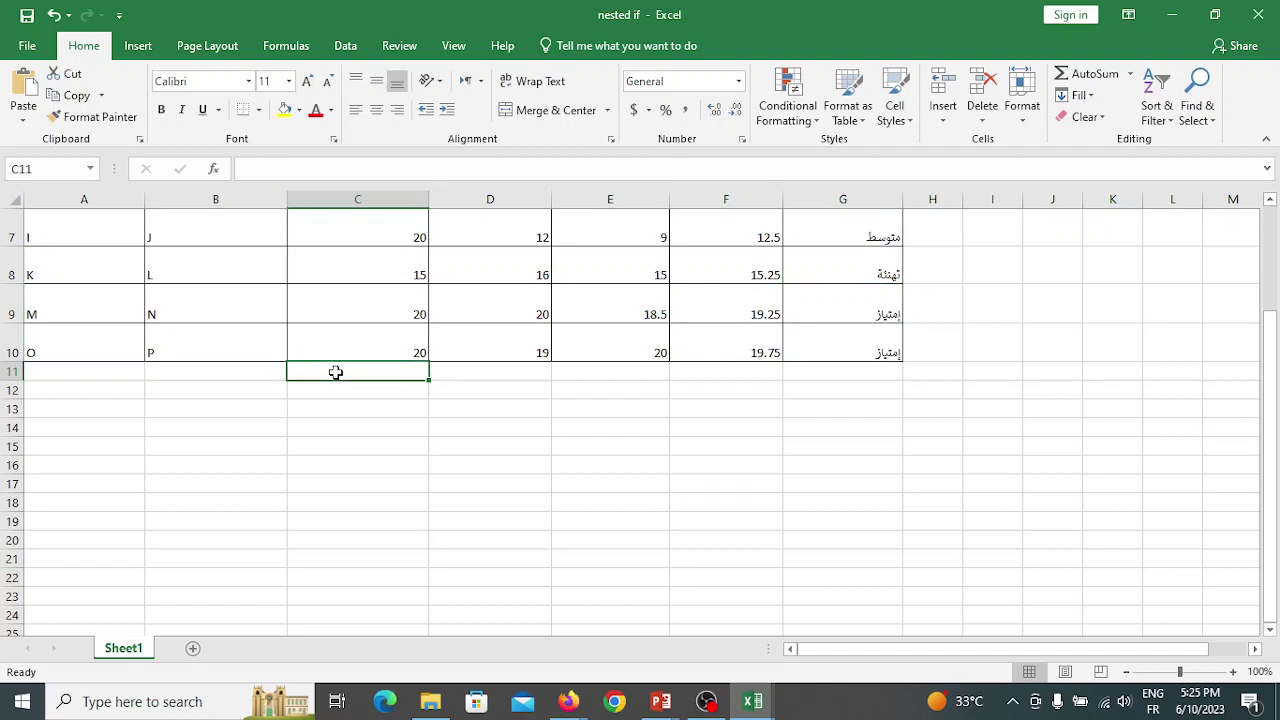
{"action": "left_click", "coordinate": [54, 370]}
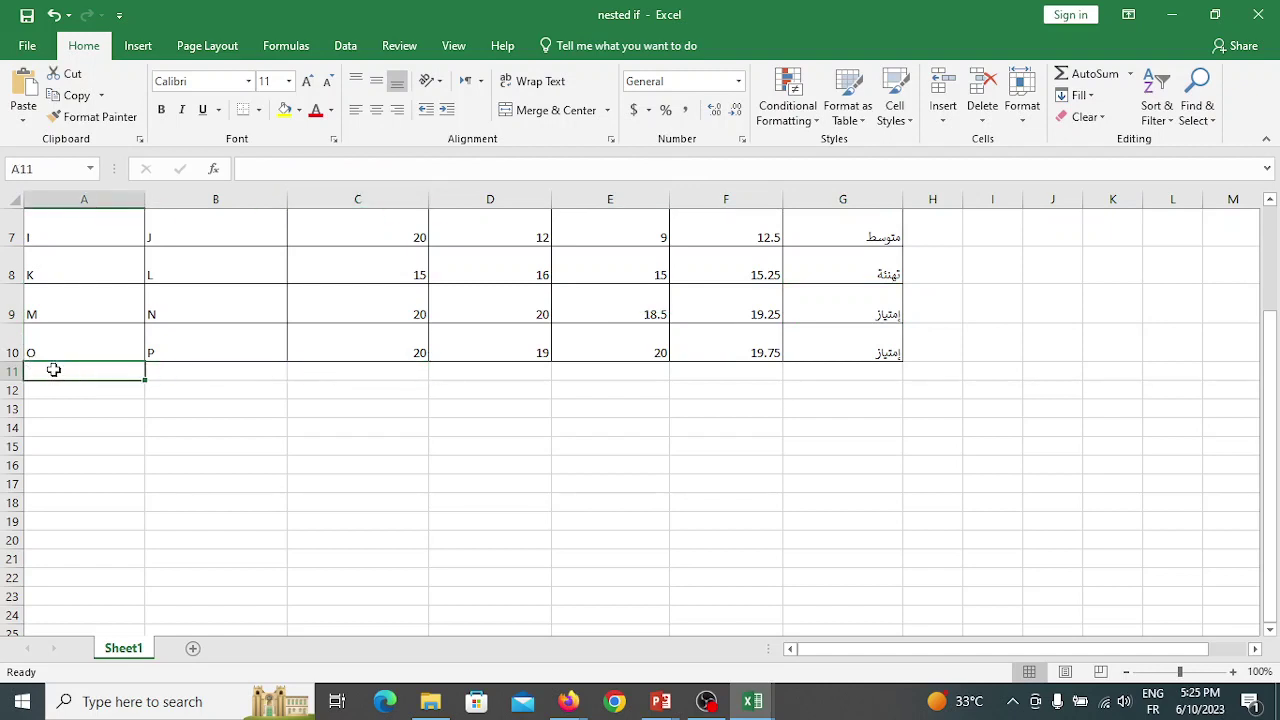
{"action": "left_click", "coordinate": [341, 373]}
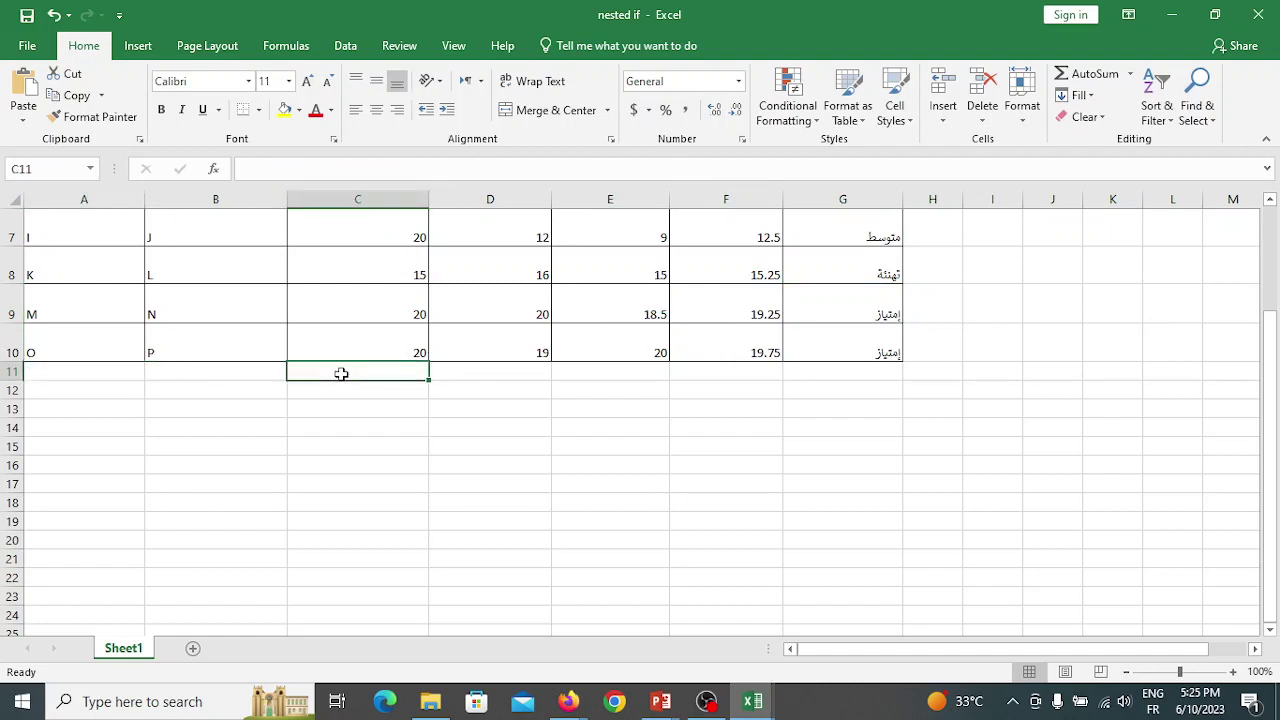
{"action": "type", "text": "12"}
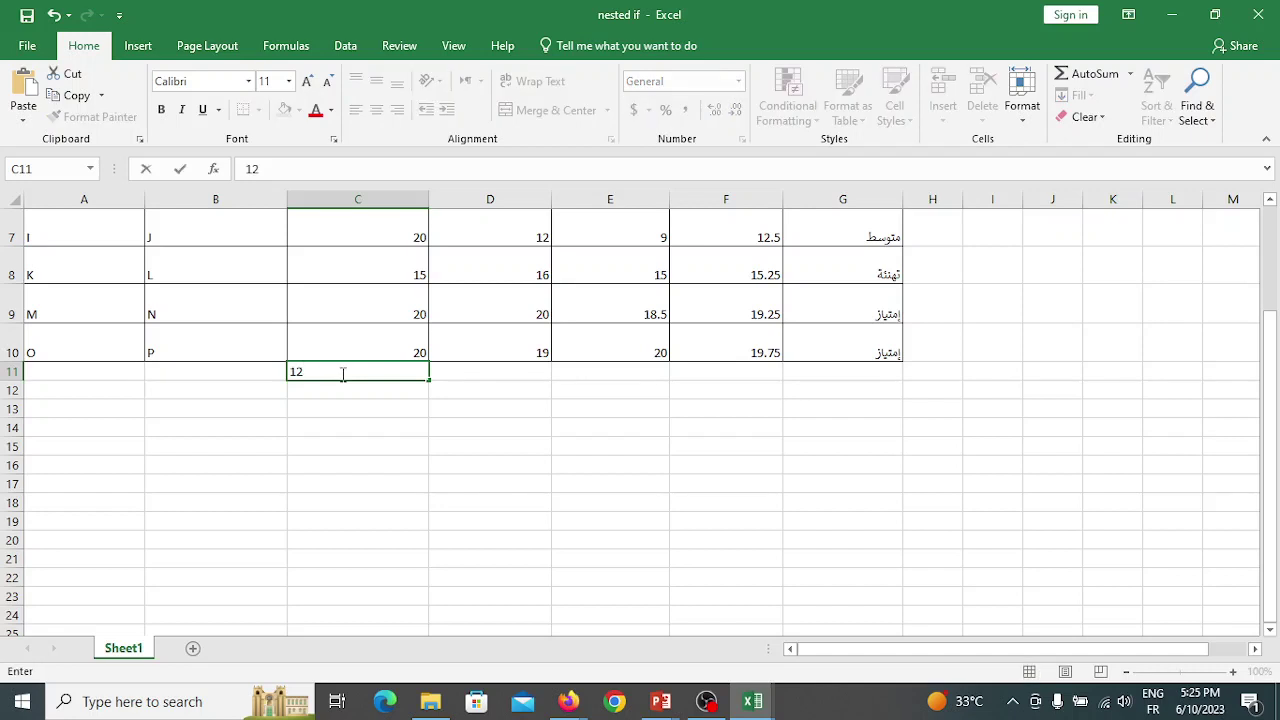
{"action": "left_click", "coordinate": [515, 372]}
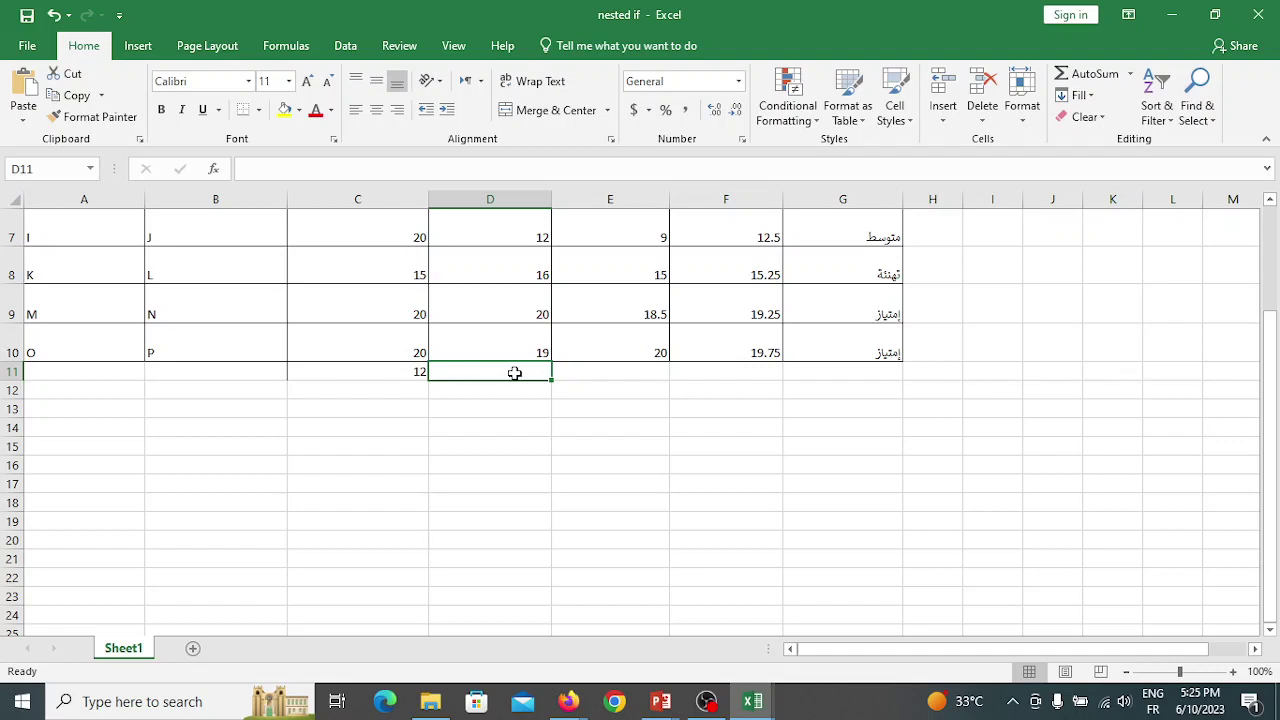
{"action": "type", "text": "14"}
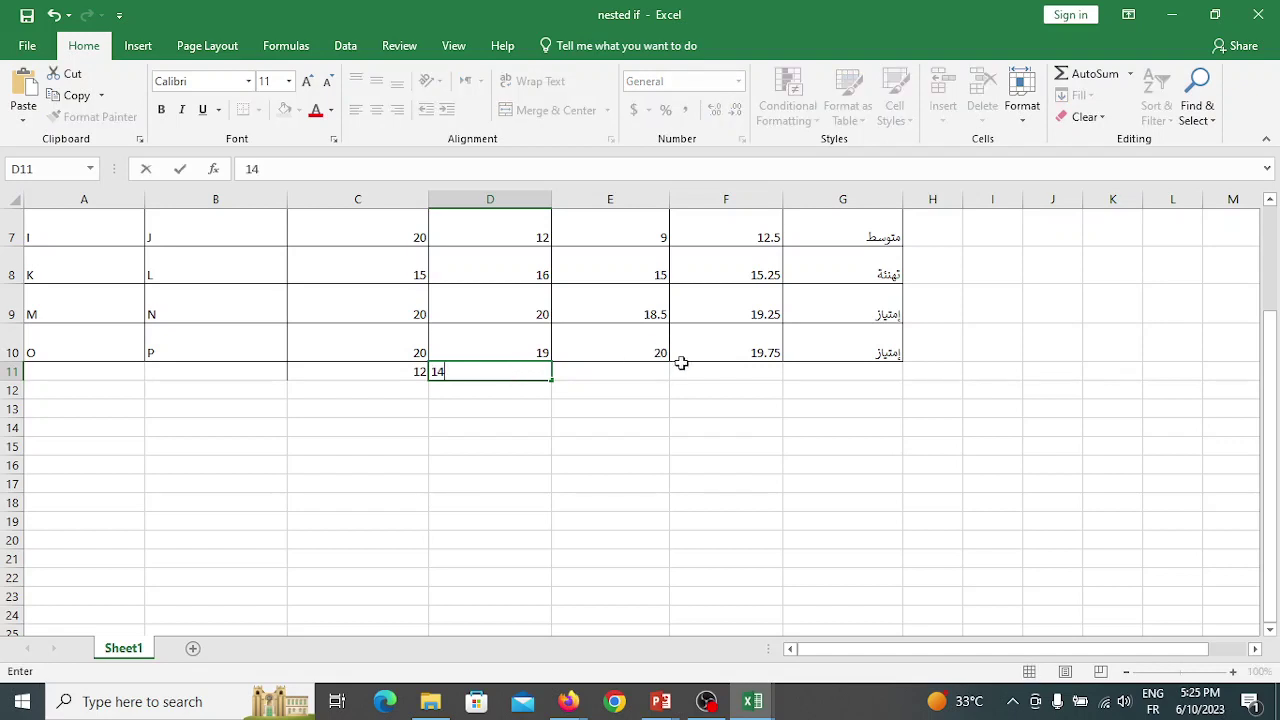
{"action": "left_click", "coordinate": [630, 378]}
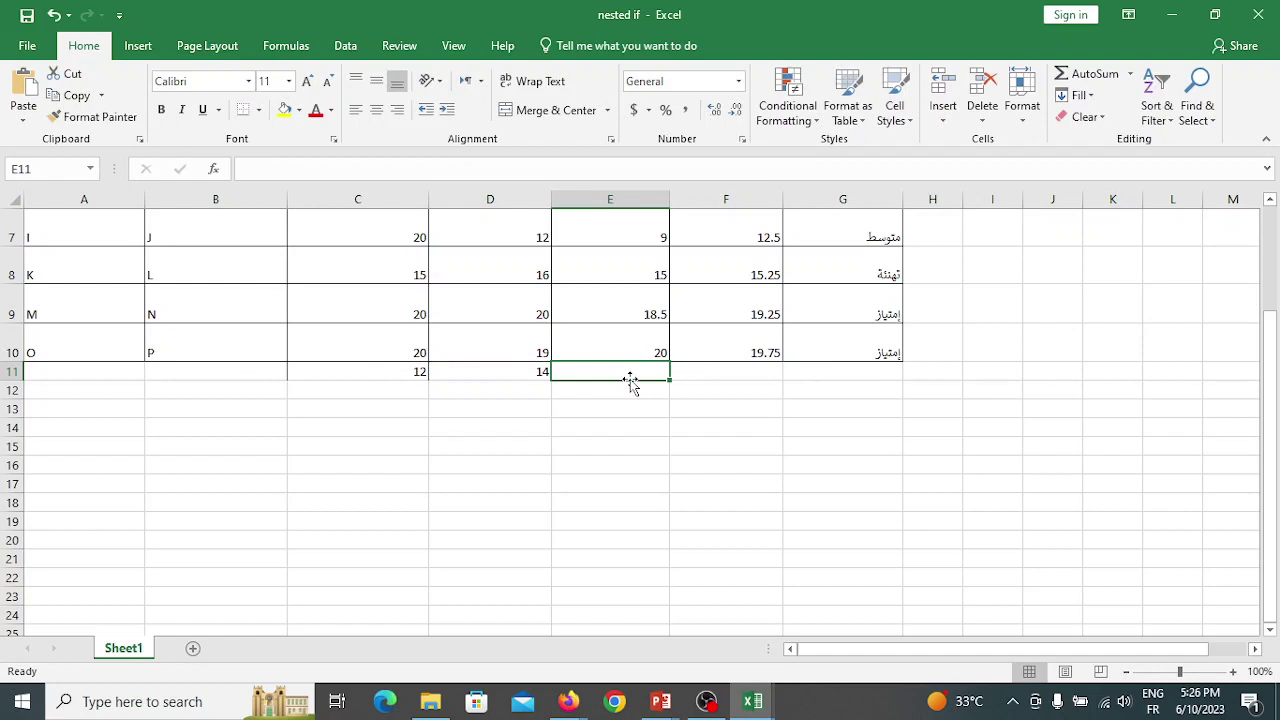
{"action": "type", "text": "17"}
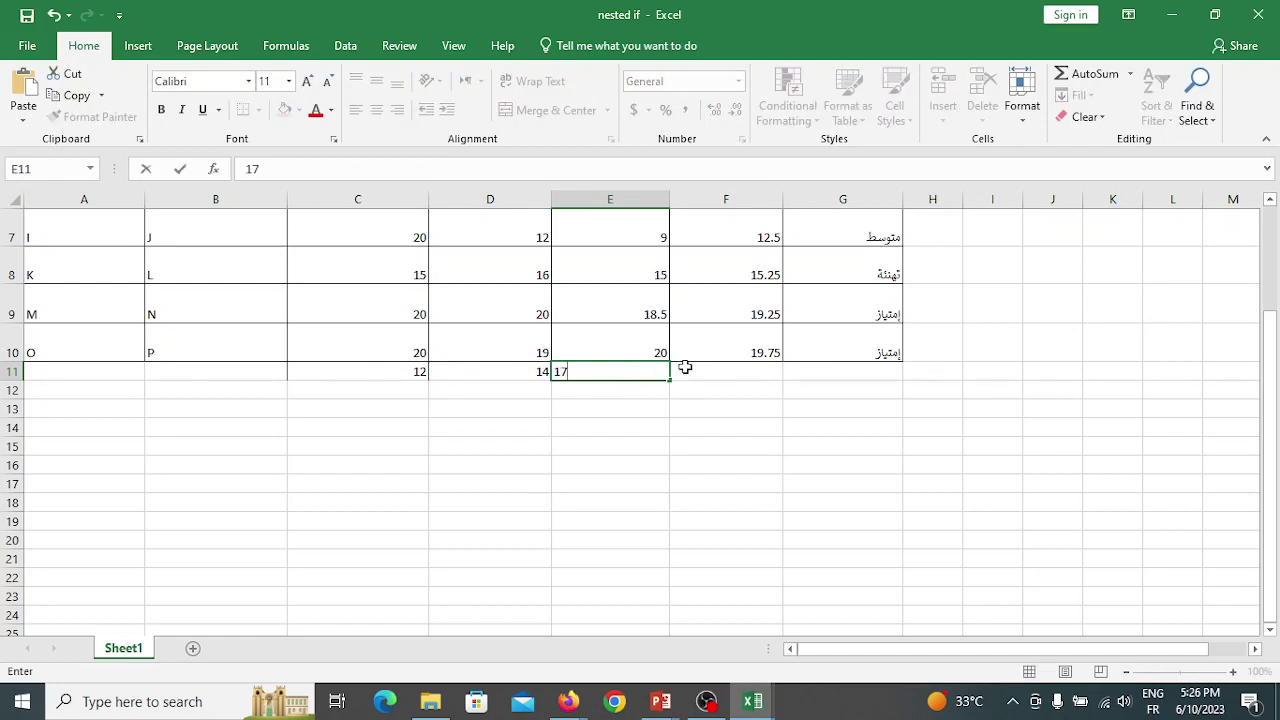
{"action": "left_click", "coordinate": [744, 371]}
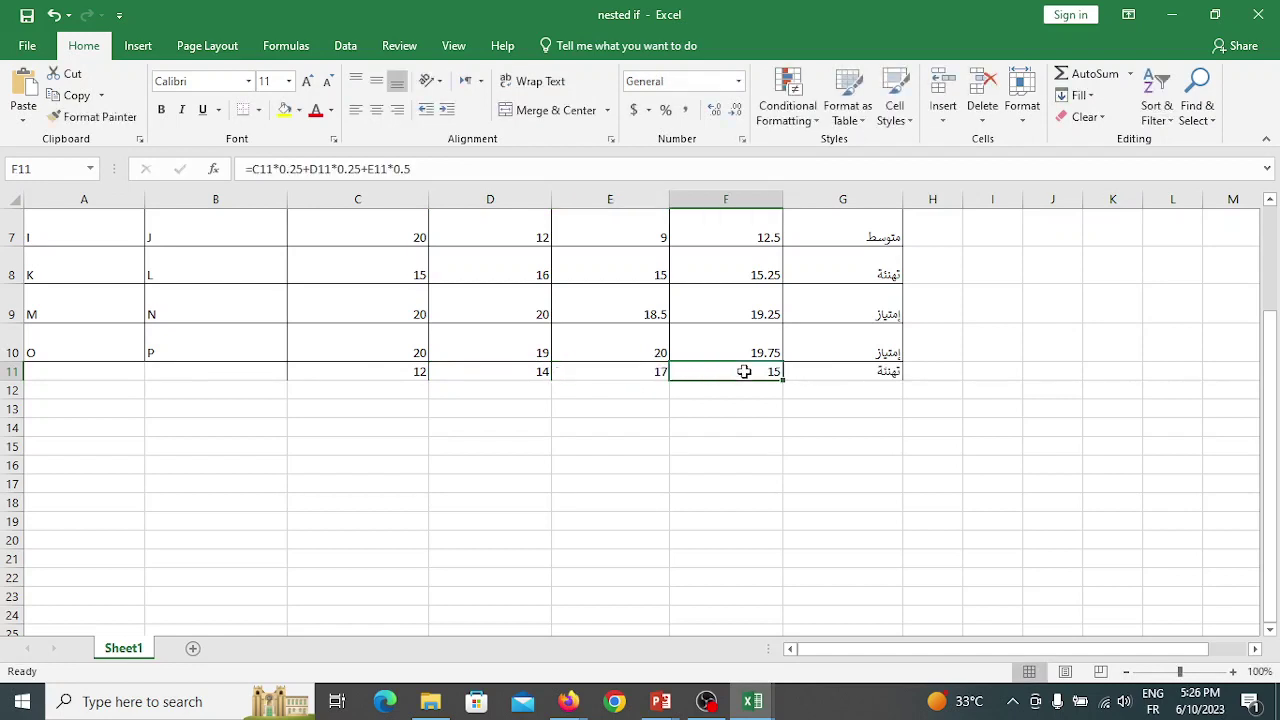
{"action": "scroll", "coordinate": [829, 374], "scroll_direction": "up", "scroll_amount": 2}
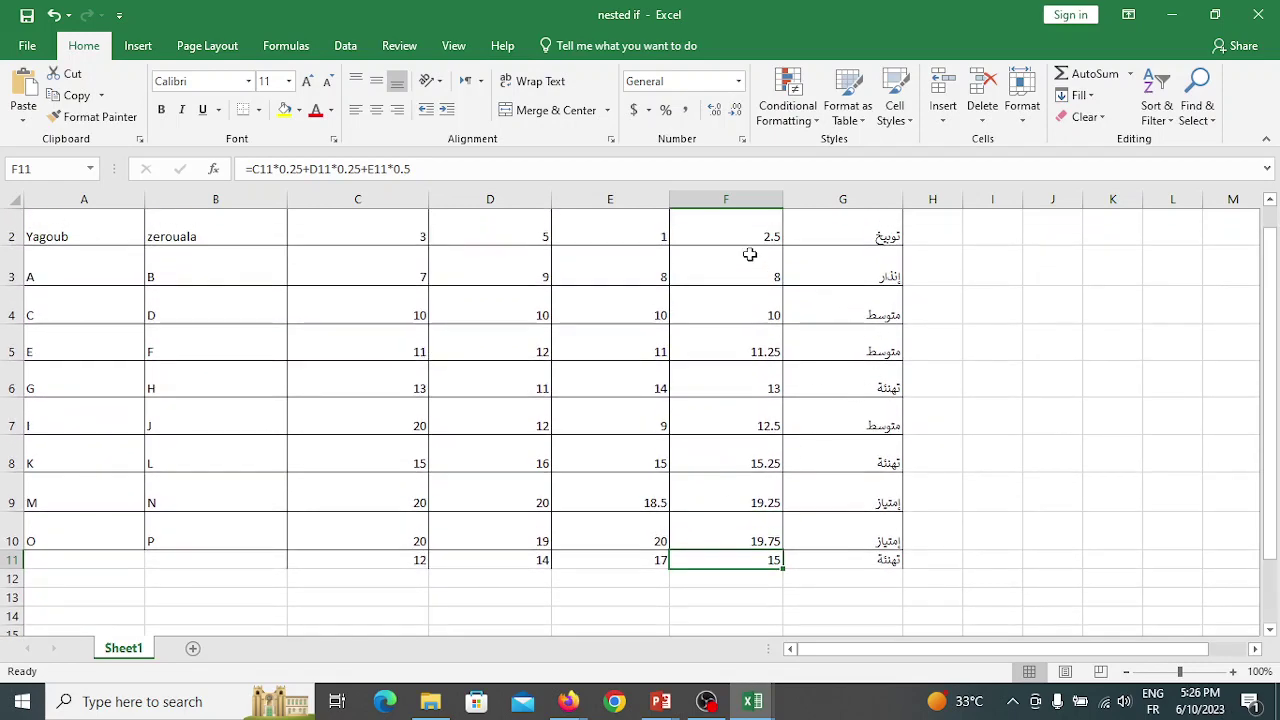
- Go through row 3's marks to its Final Grade cell and fill that formula down column F through row 53
{"action": "left_click", "coordinate": [119, 261]}
{"action": "left_click", "coordinate": [200, 261]}
{"action": "left_click", "coordinate": [334, 273]}
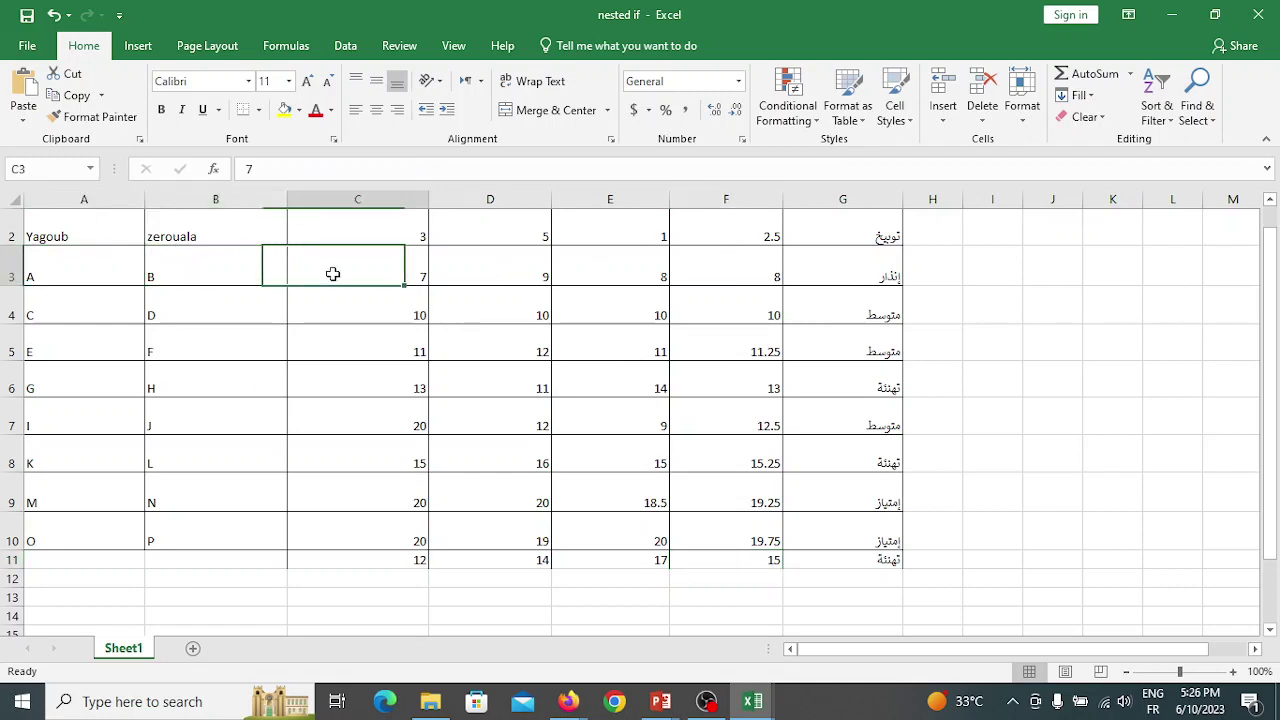
{"action": "left_click", "coordinate": [498, 264]}
{"action": "left_click", "coordinate": [643, 260]}
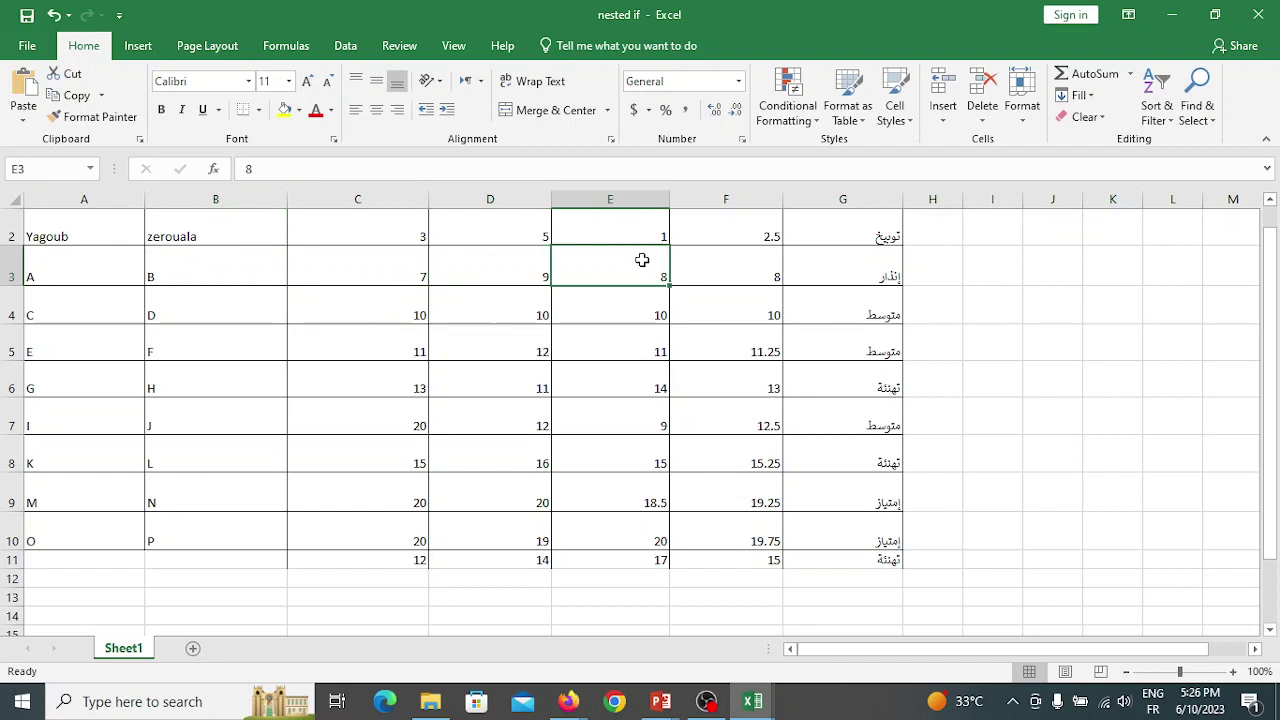
{"action": "left_click", "coordinate": [737, 268]}
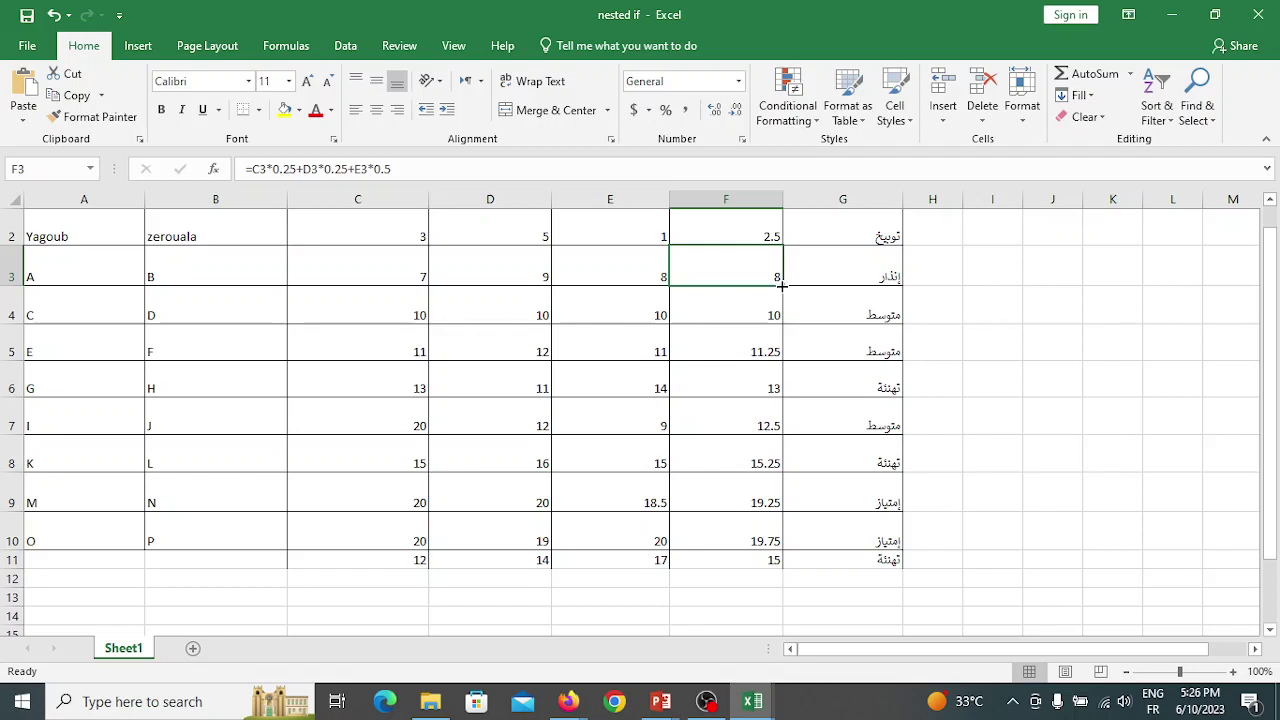
{"action": "mouse_move", "coordinate": [781, 285]}
{"action": "left_mouse_down"}
{"action": "mouse_move", "coordinate": [788, 400]}
{"action": "mouse_move", "coordinate": [778, 294]}
{"action": "left_mouse_up"}
{"action": "left_click_drag", "start_coordinate": [780, 284], "coordinate": [750, 514]}
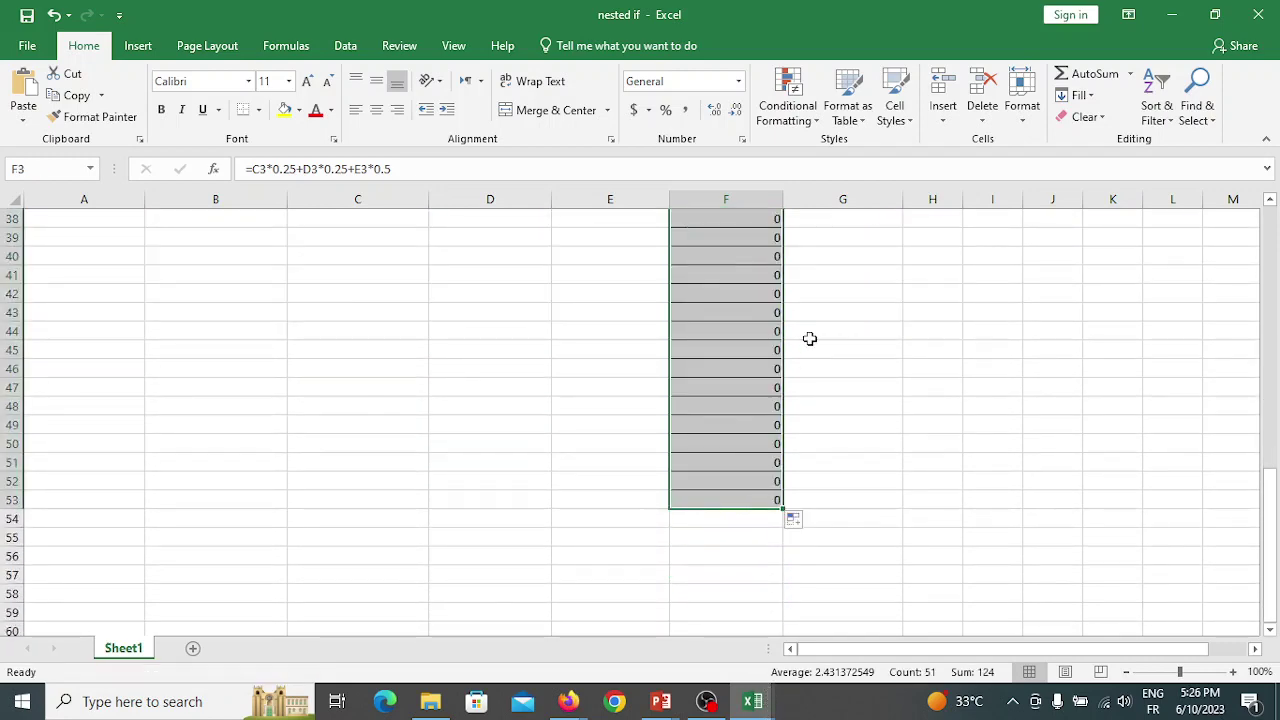
{"action": "scroll", "coordinate": [810, 338], "scroll_direction": "up", "scroll_amount": 10}
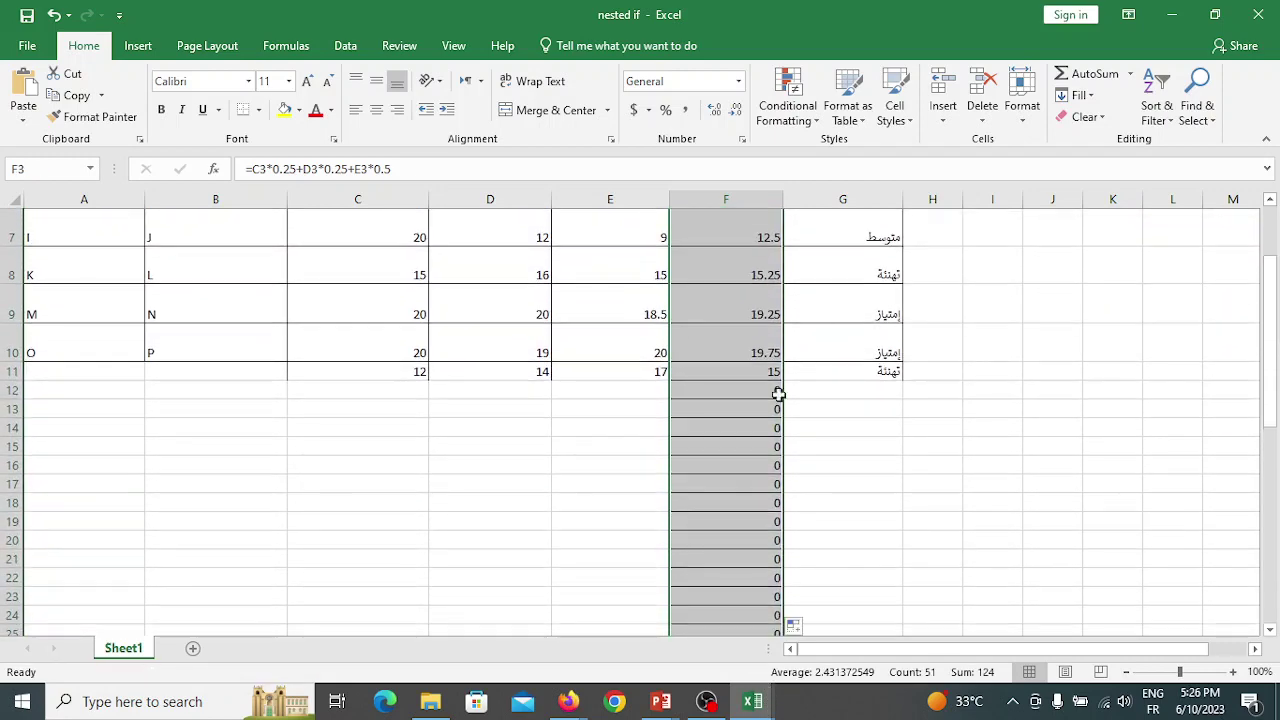
{"action": "scroll", "coordinate": [757, 440], "scroll_direction": "down", "scroll_amount": 8}
{"action": "scroll", "coordinate": [757, 440], "scroll_direction": "up", "scroll_amount": 9}
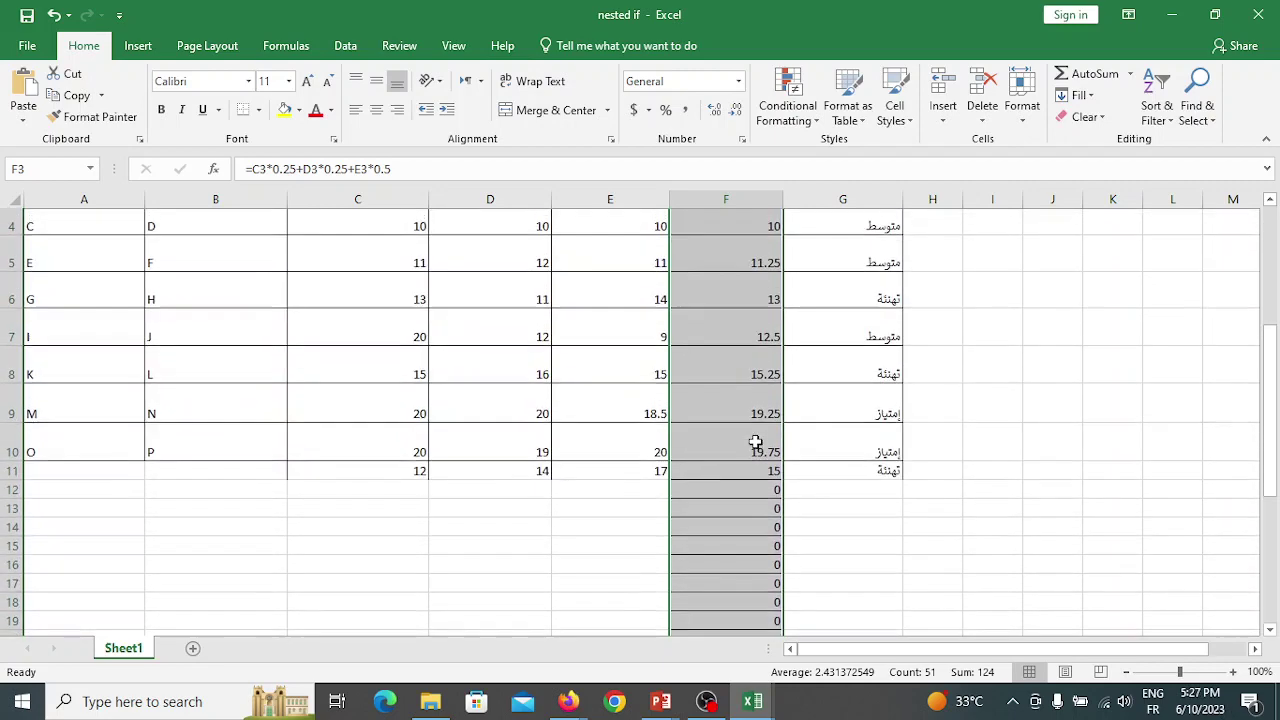
{"action": "scroll", "coordinate": [755, 441], "scroll_direction": "up", "scroll_amount": 1}
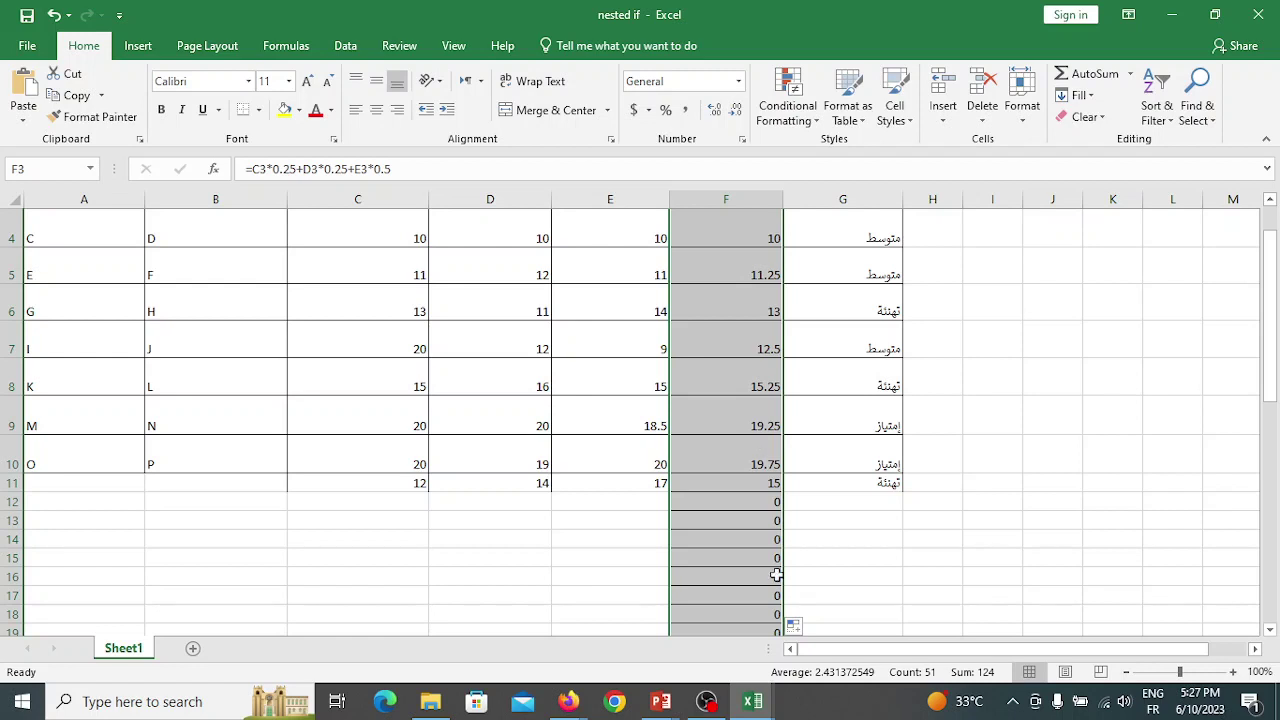
- Compare the Final Grade formulas in F10 and F12 with the empty mark cells of row 12
{"action": "left_click", "coordinate": [615, 508]}
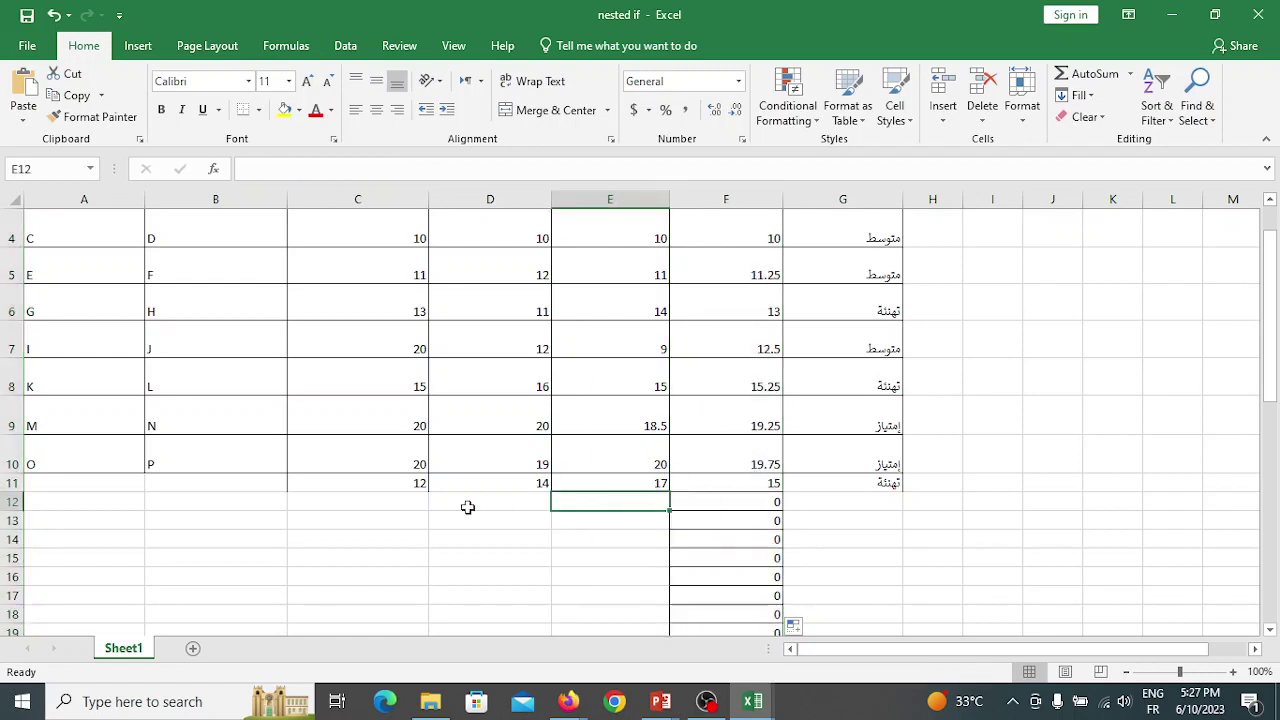
{"action": "left_click", "coordinate": [759, 464]}
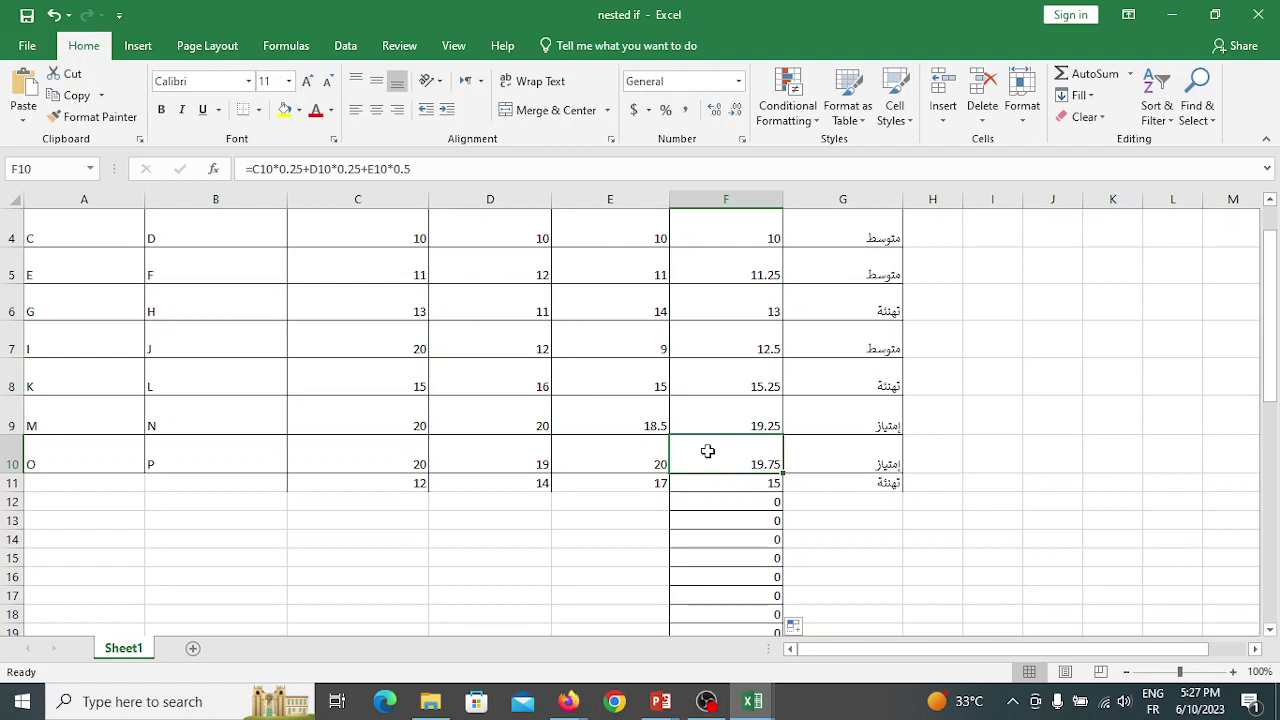
{"action": "left_click", "coordinate": [596, 508]}
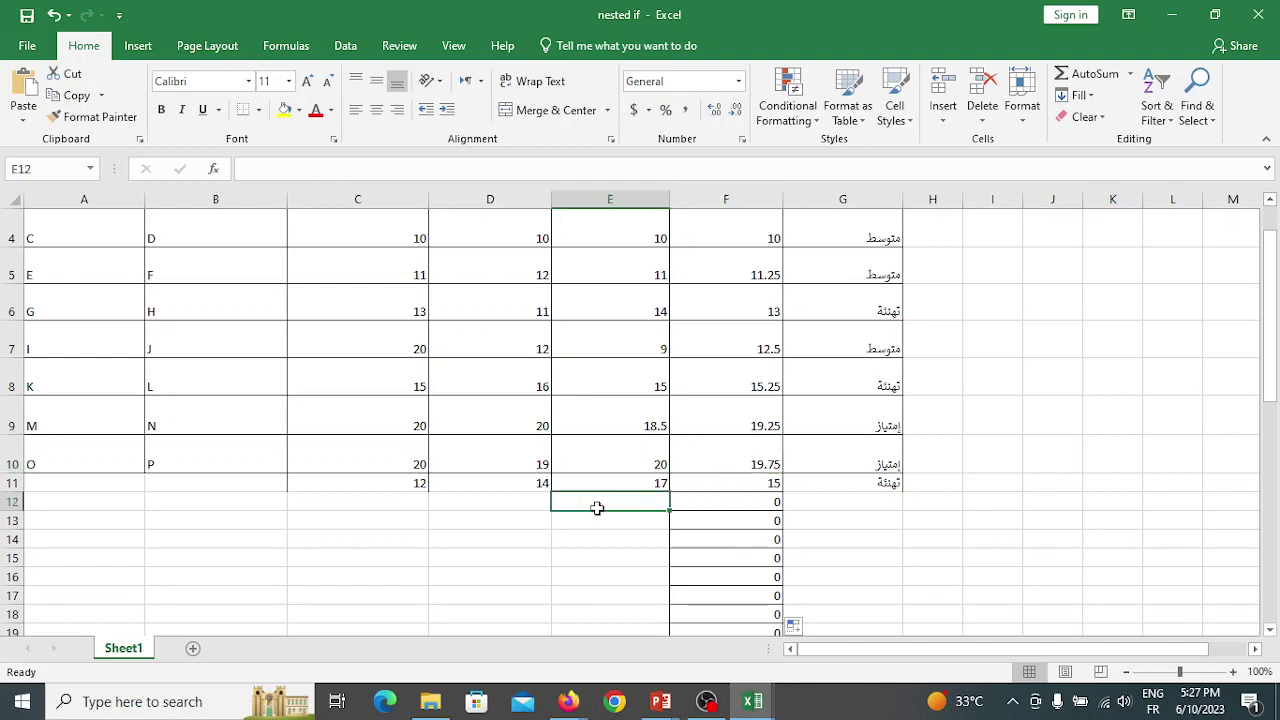
{"action": "left_click", "coordinate": [440, 497]}
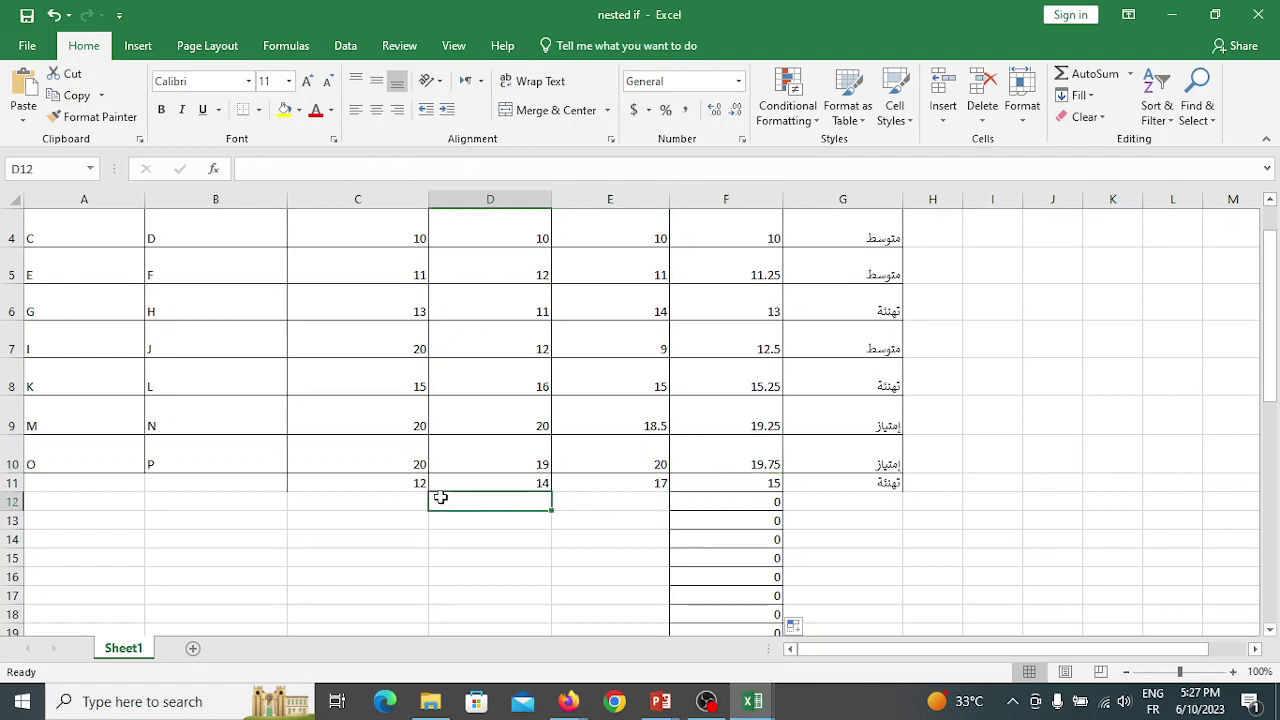
{"action": "left_click", "coordinate": [729, 503]}
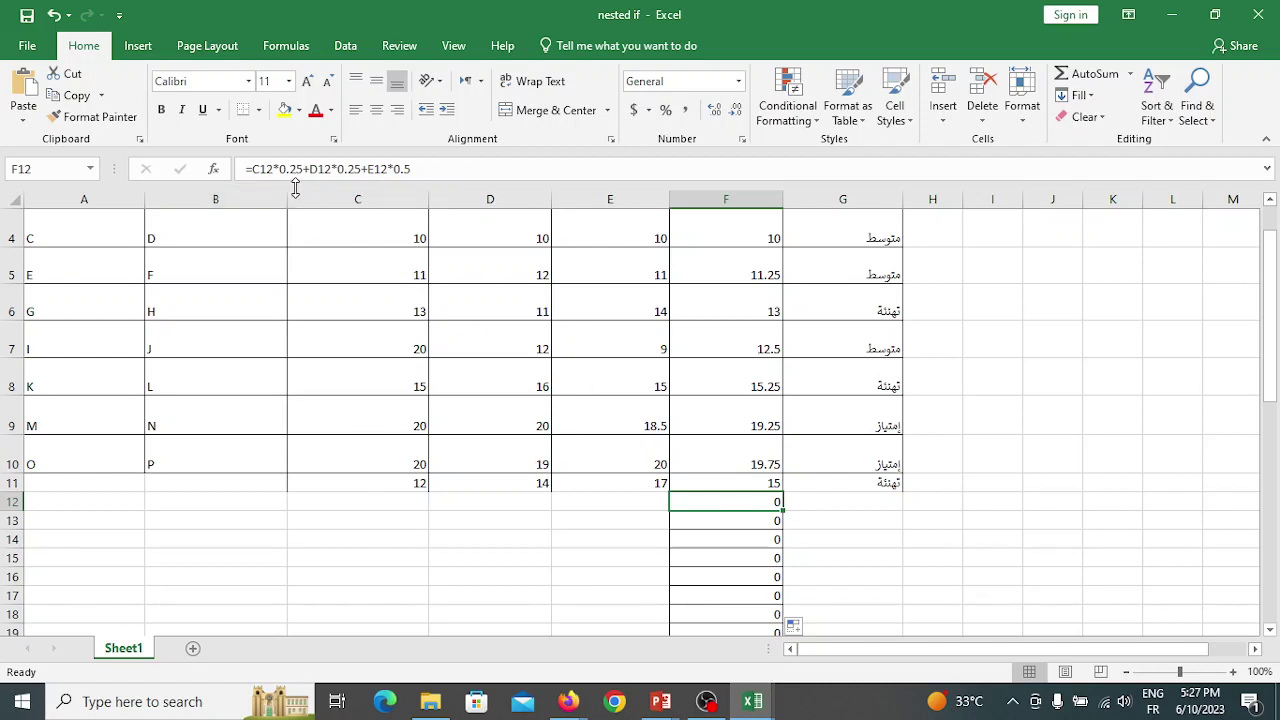
- Fill row 12 with 10 in the Family Name column, 10 for Eval, 12 for Test and 20 for exam
{"action": "left_click", "coordinate": [178, 499]}
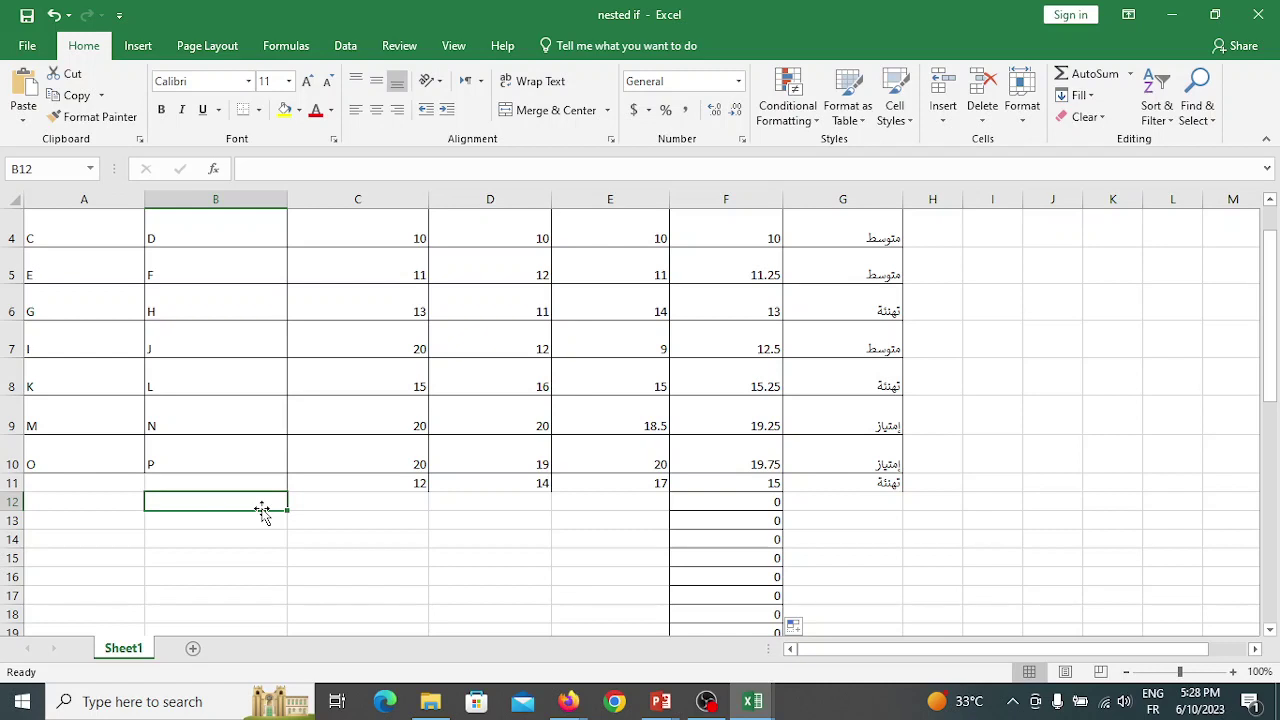
{"action": "type", "text": "1"}
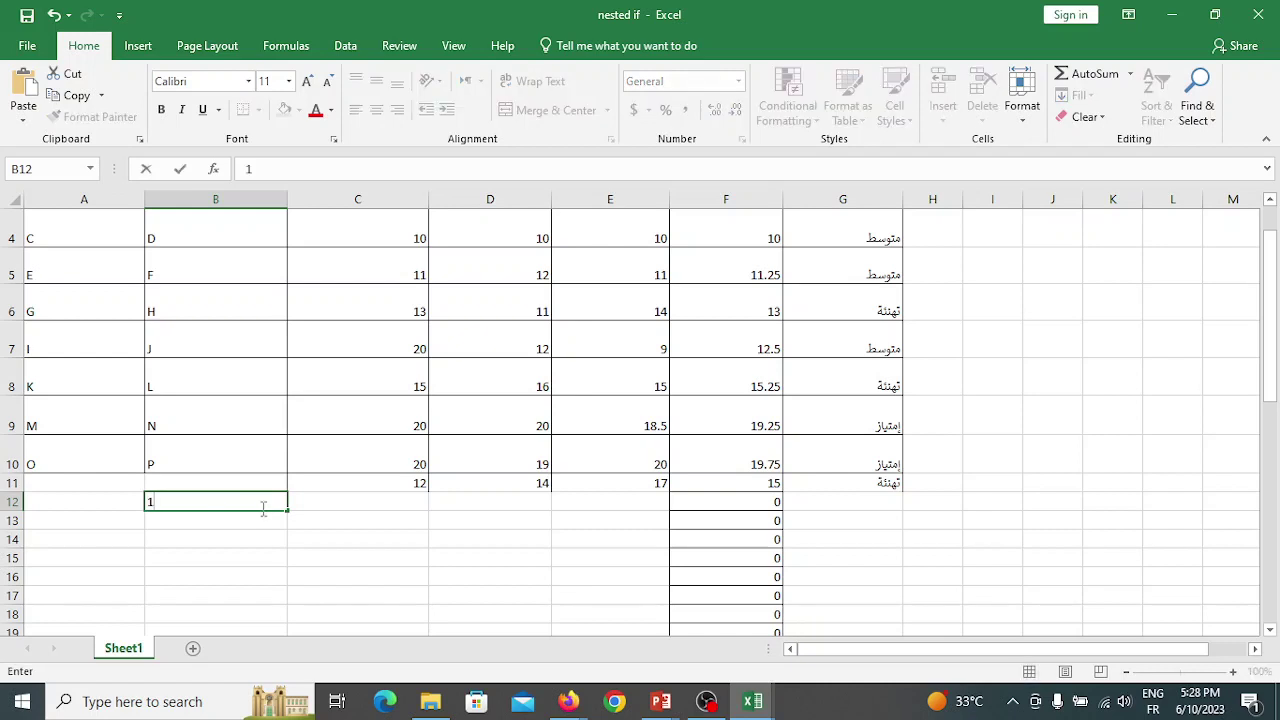
{"action": "type", "text": "0"}
{"action": "left_click", "coordinate": [333, 505]}
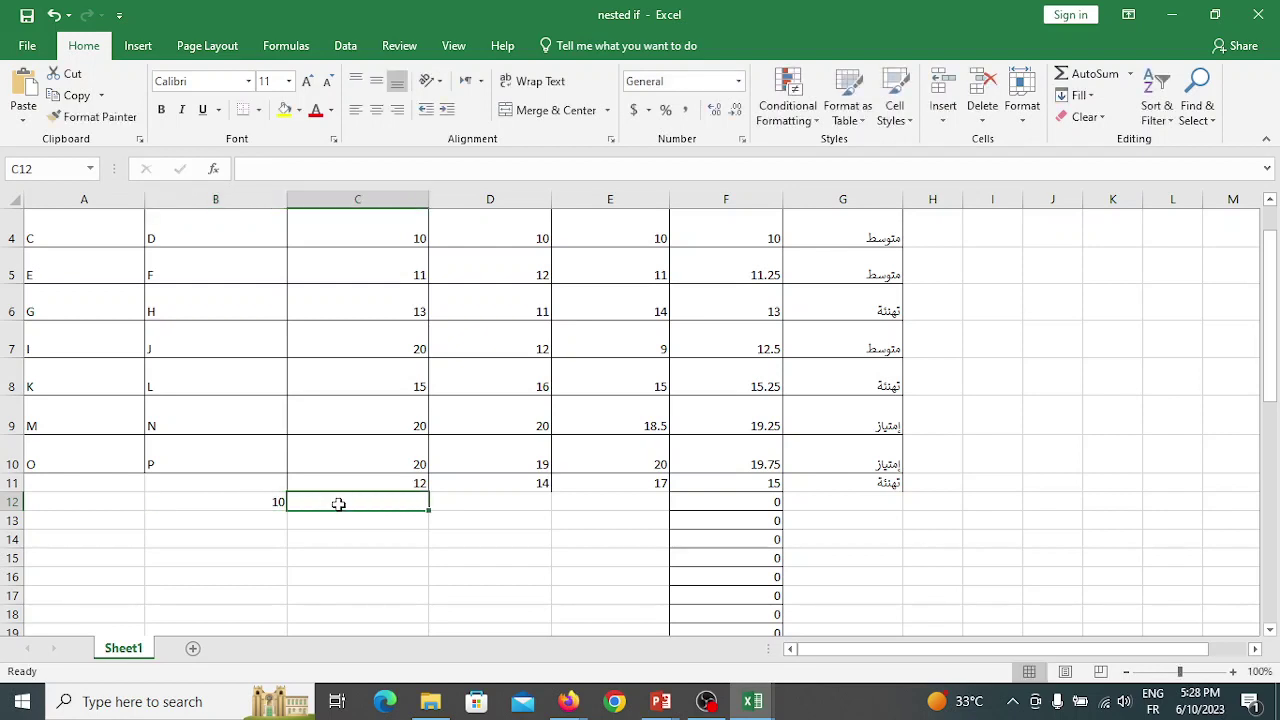
{"action": "type", "text": "10"}
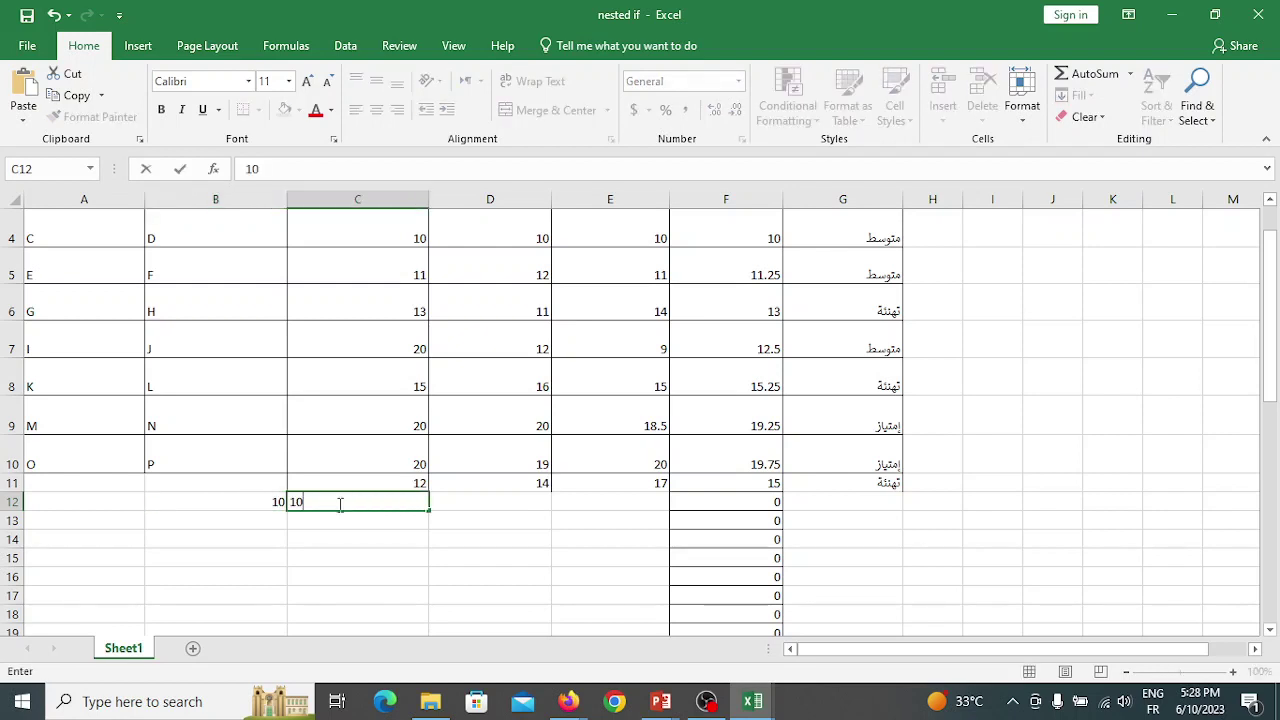
{"action": "left_click", "coordinate": [500, 503]}
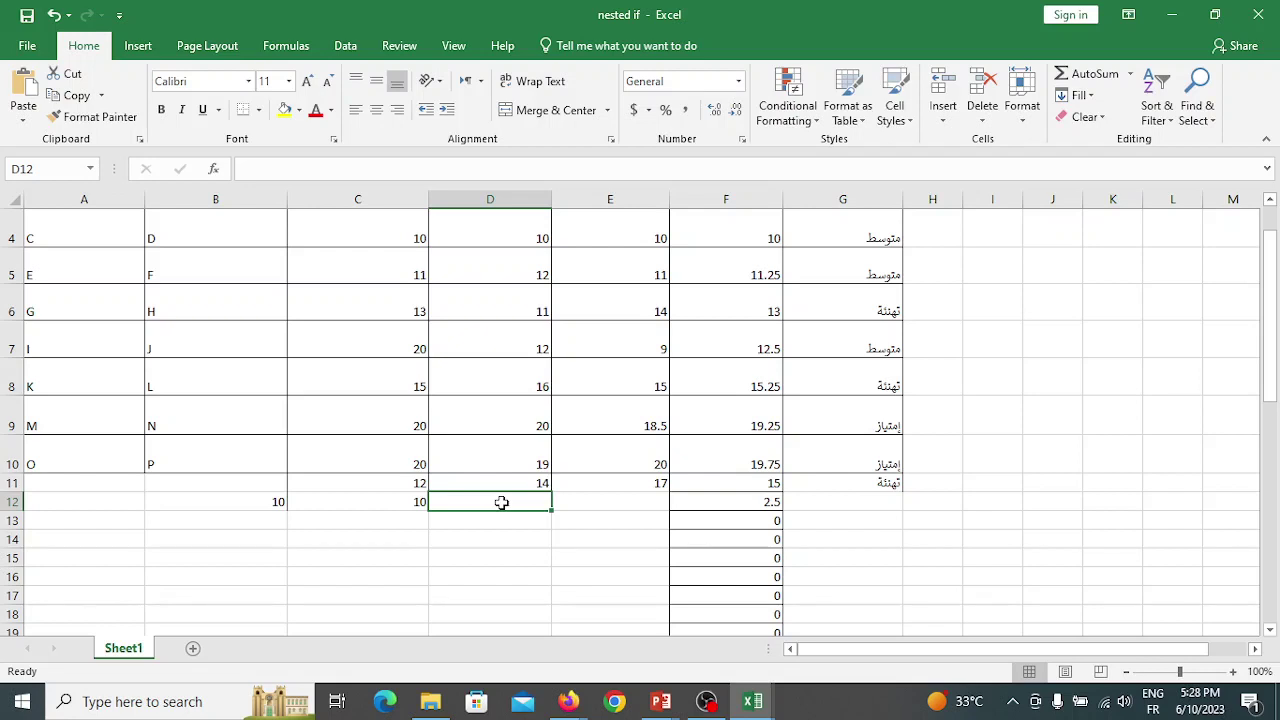
{"action": "left_click", "coordinate": [764, 499]}
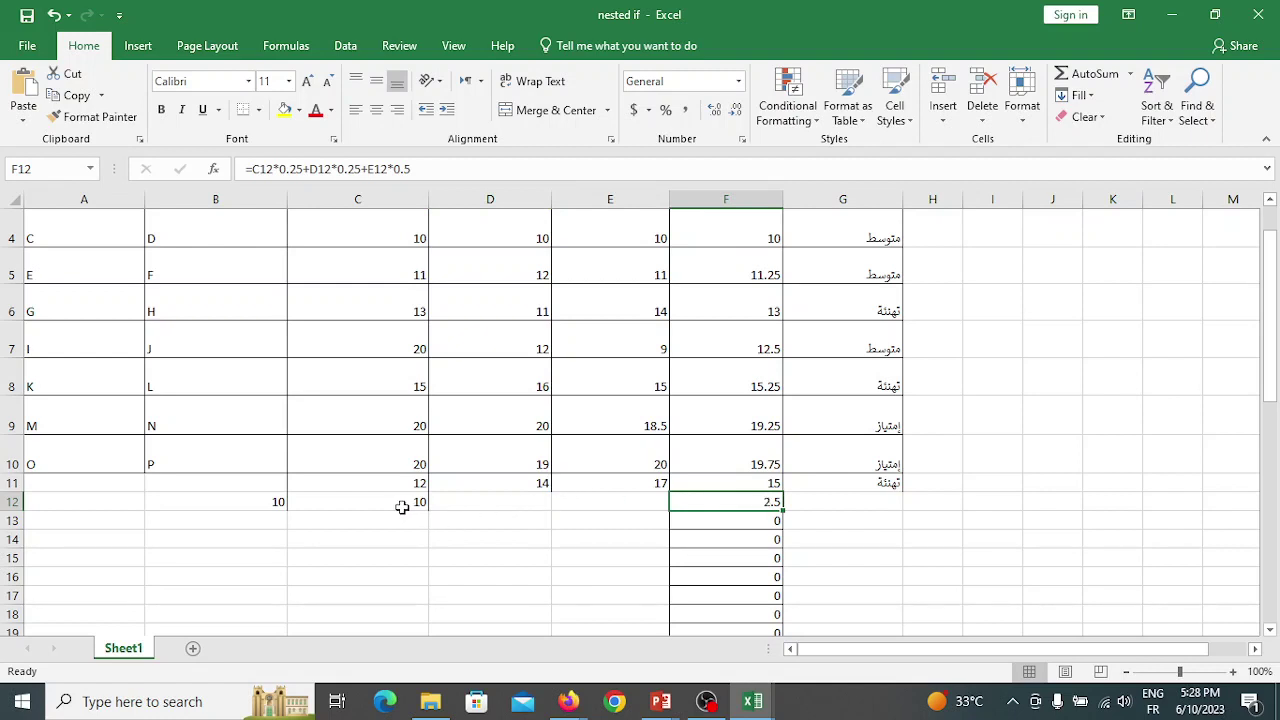
{"action": "left_click", "coordinate": [484, 503]}
{"action": "type", "text": "12"}
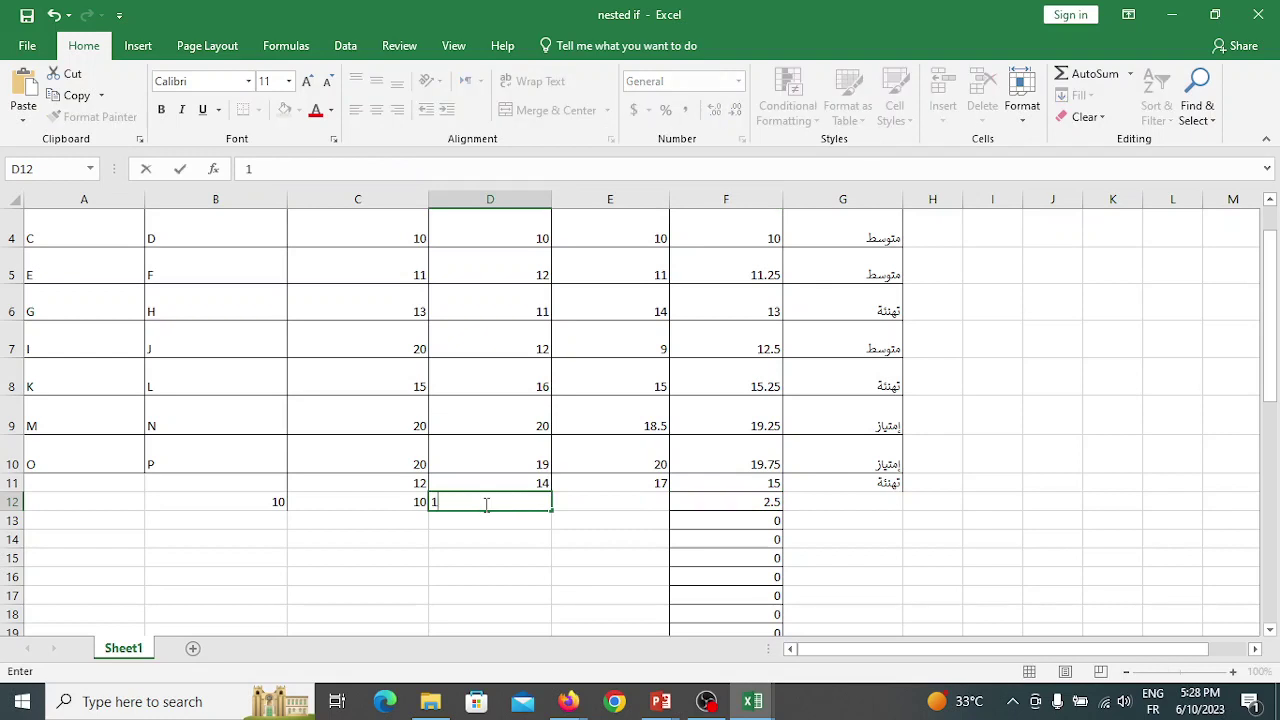
{"action": "left_click", "coordinate": [615, 498]}
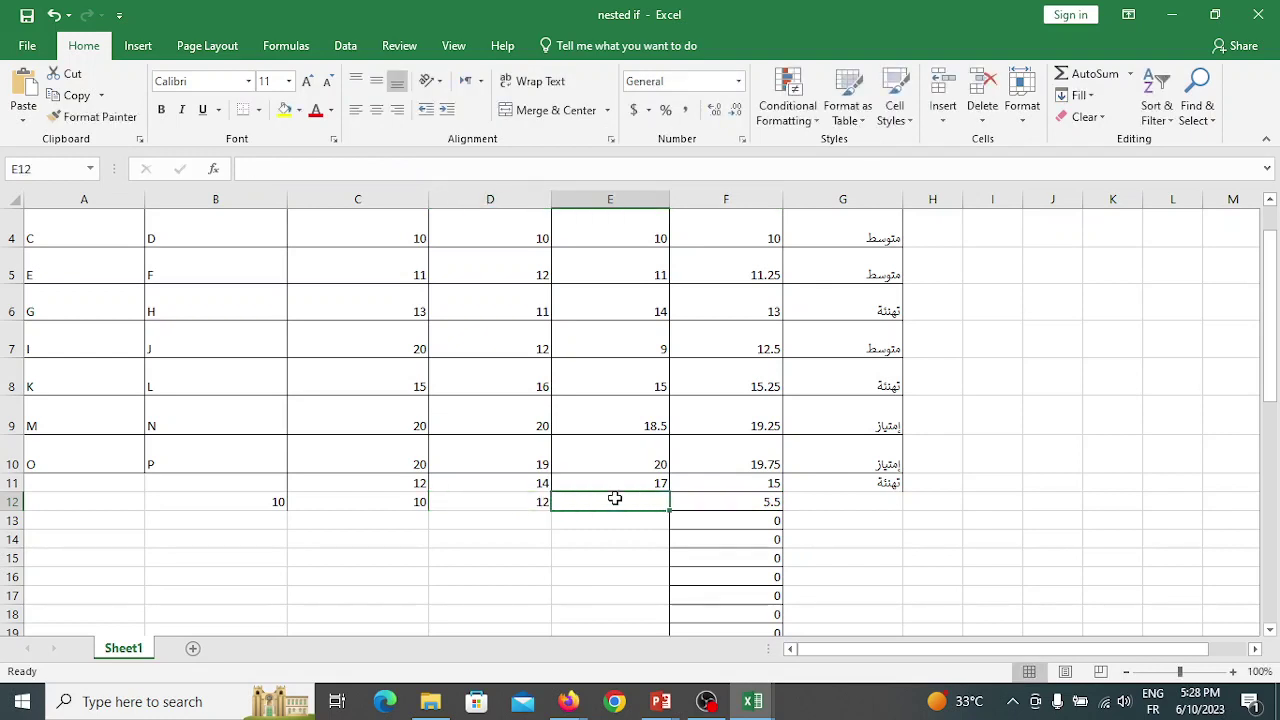
{"action": "type", "text": "20"}
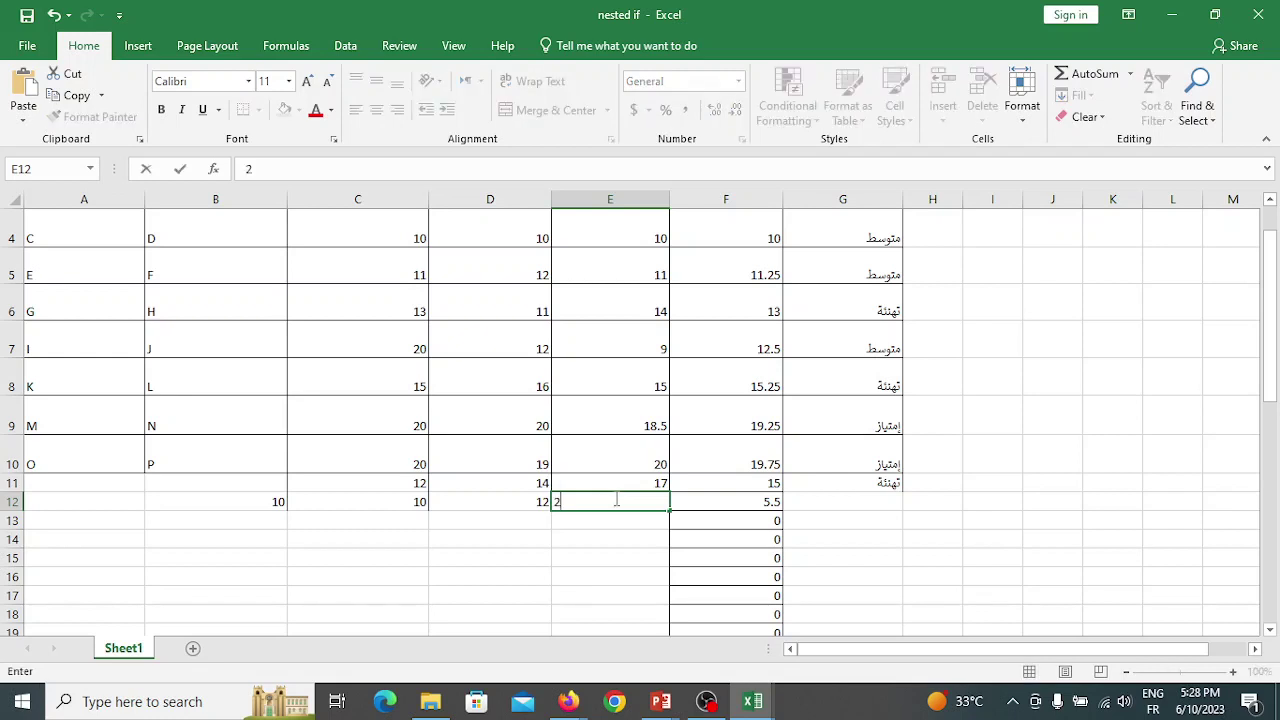
- Check row 12's Final Grade formula against the exam, Test and Eval cells it refers to
{"action": "left_click", "coordinate": [727, 525]}
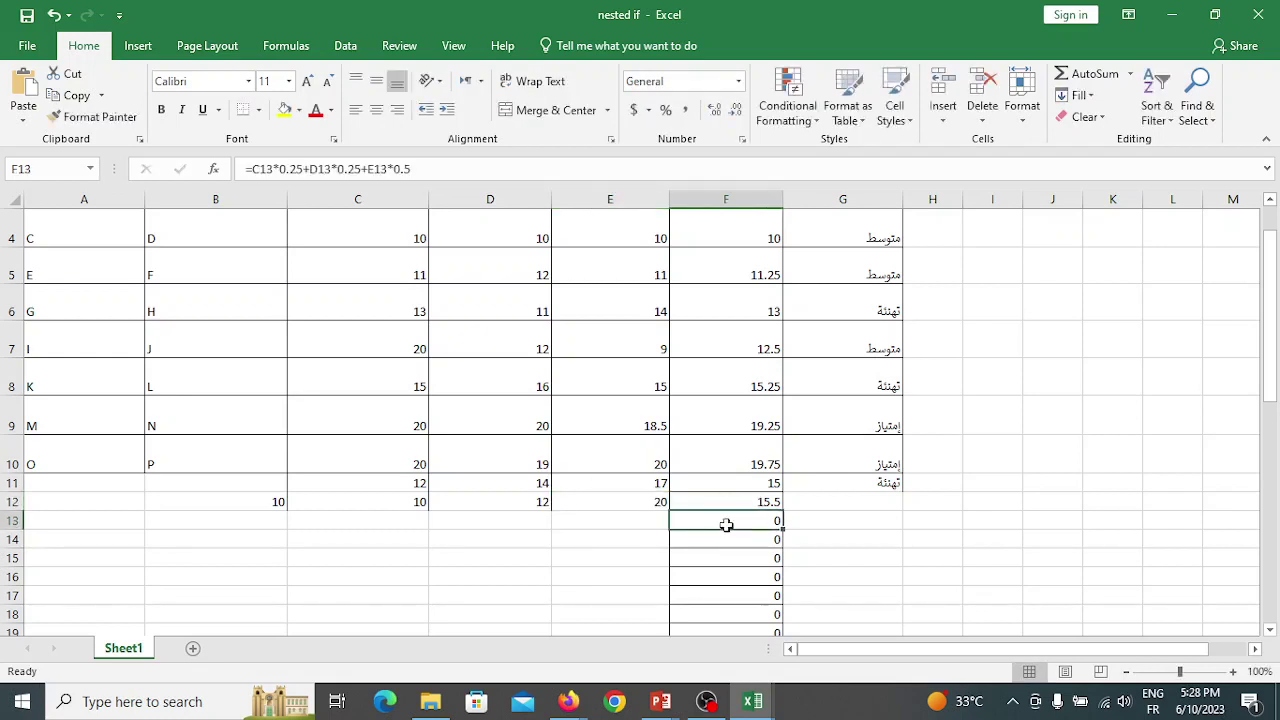
{"action": "left_click", "coordinate": [706, 500]}
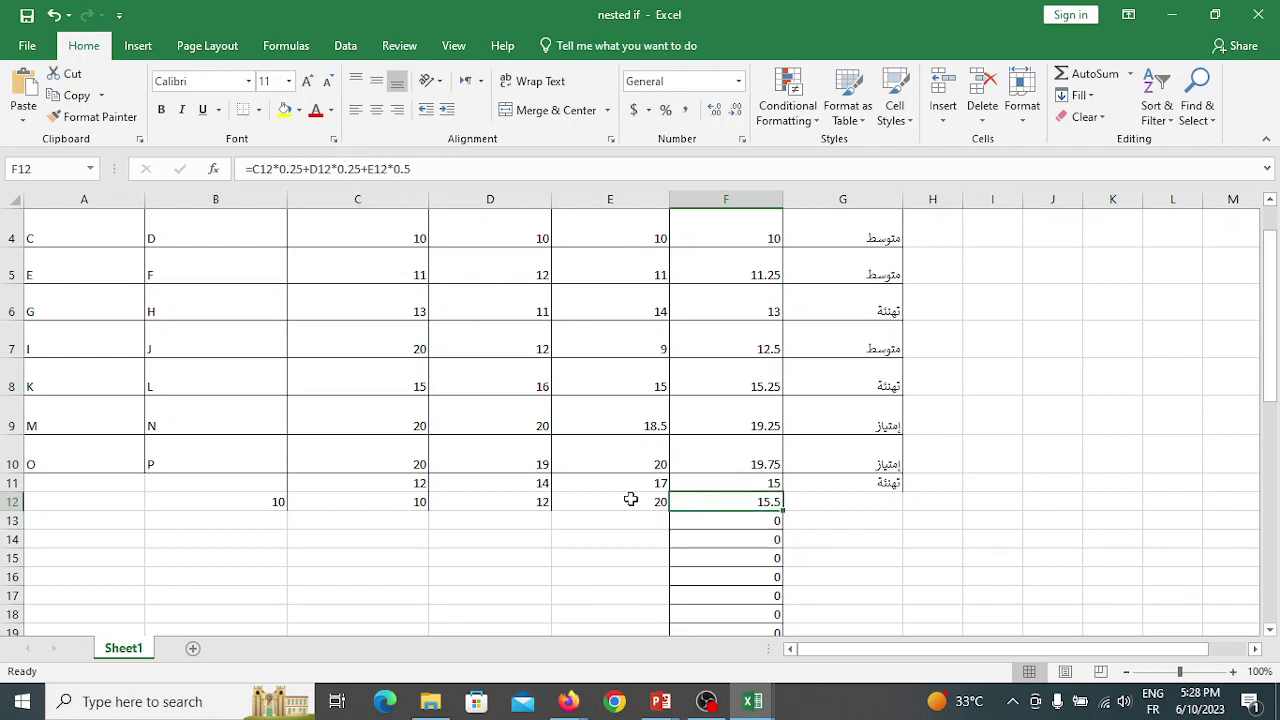
{"action": "left_click_drag", "start_coordinate": [606, 496], "coordinate": [455, 500]}
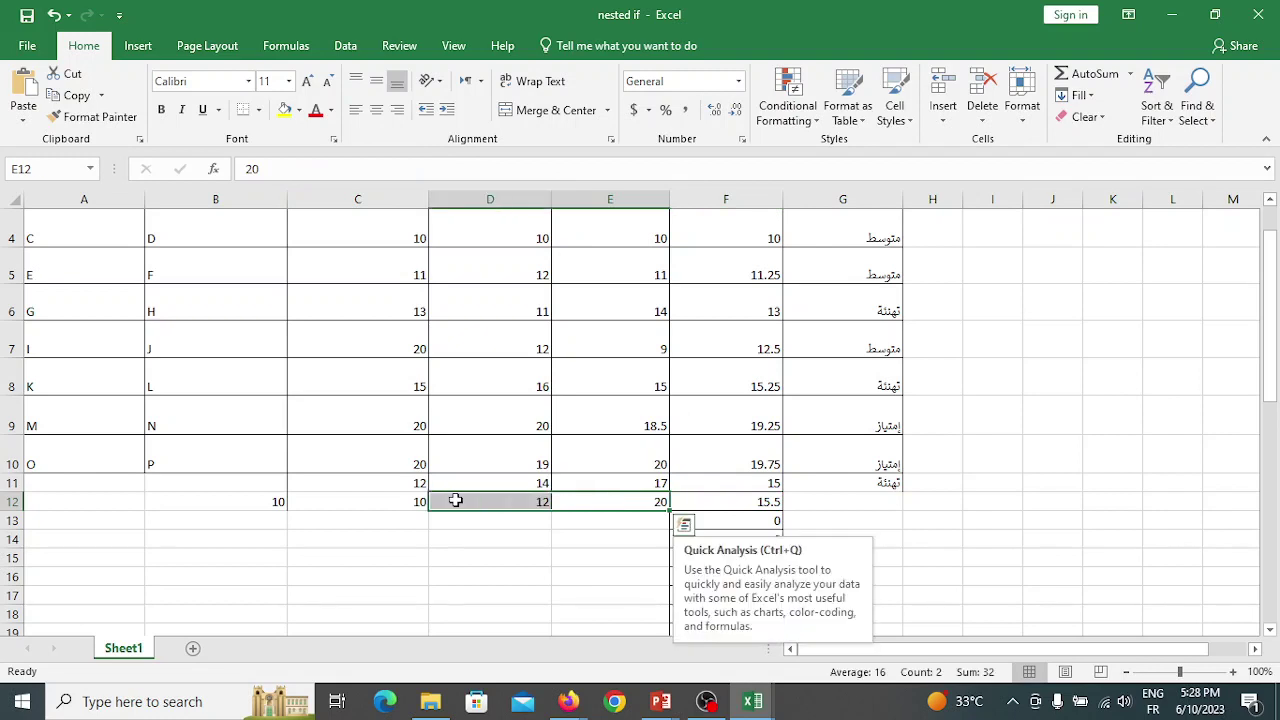
{"action": "left_click", "coordinate": [455, 500]}
{"action": "left_click", "coordinate": [347, 504]}
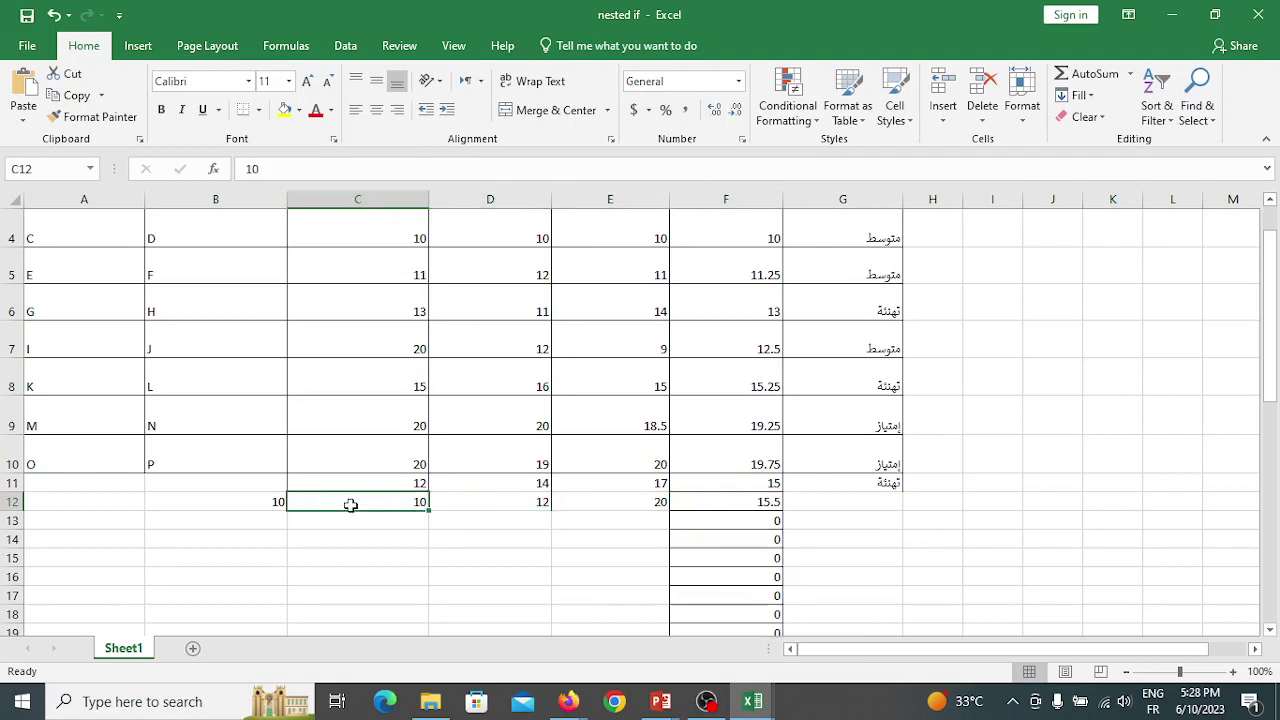
- Examine the Final Grade formula in F2 and the nested-IF Note formulas in G2 and G11
{"action": "left_click", "coordinate": [843, 507]}
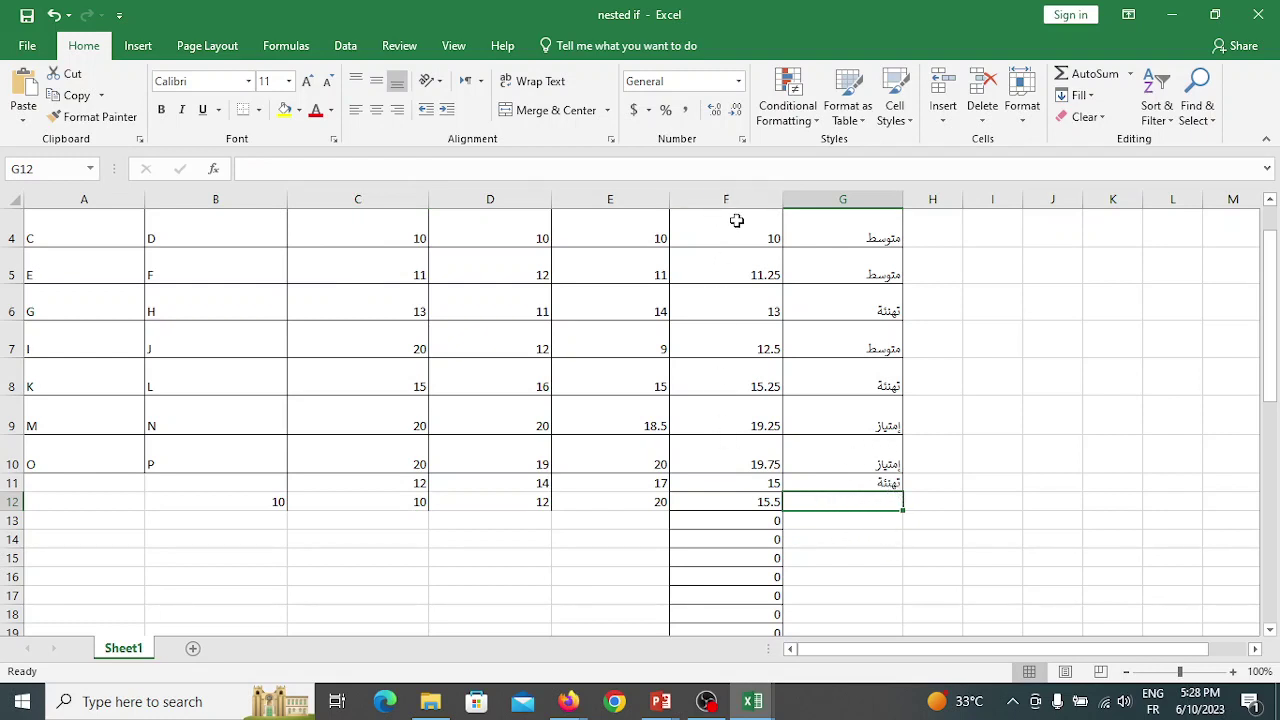
{"action": "scroll", "coordinate": [738, 228], "scroll_direction": "up", "scroll_amount": 1}
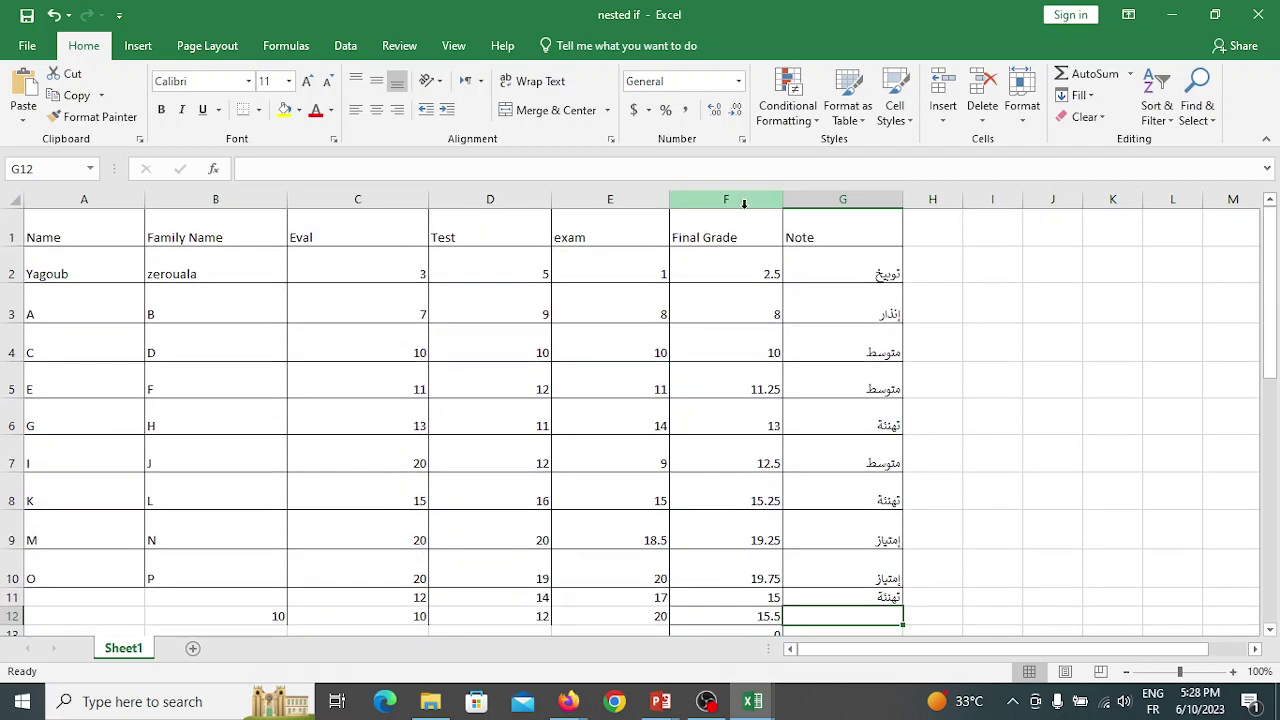
{"action": "left_click", "coordinate": [719, 251]}
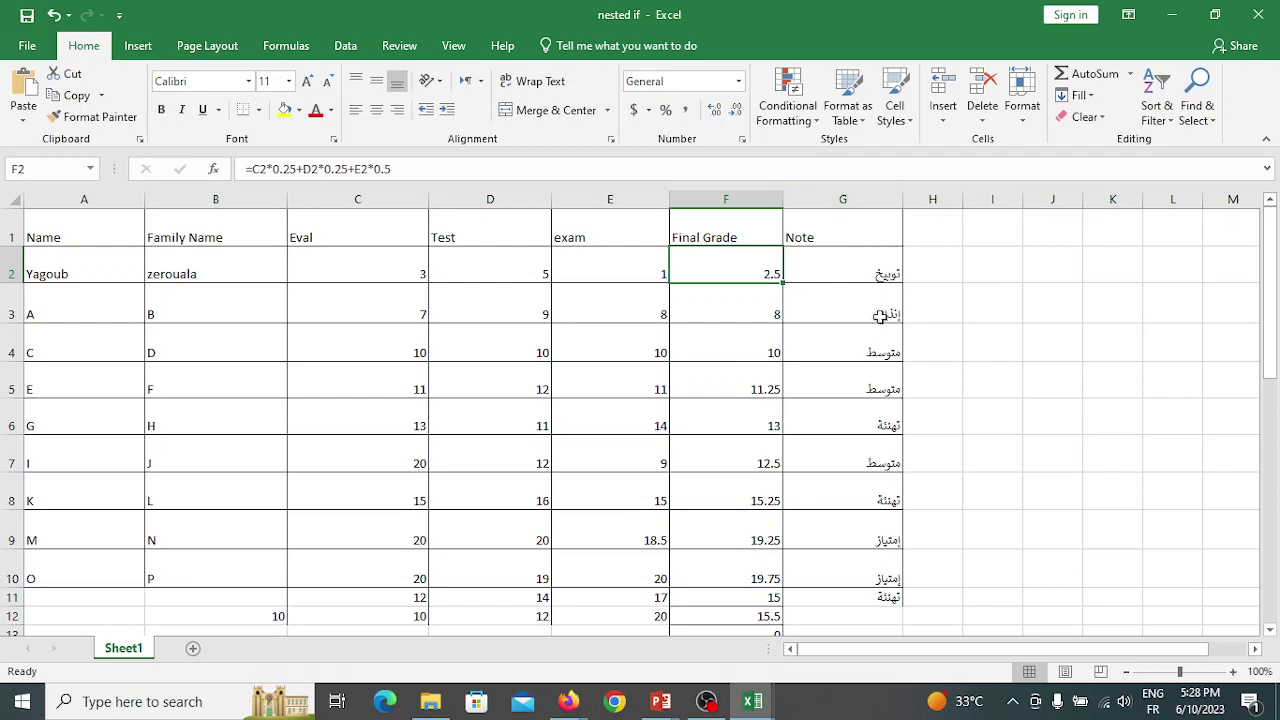
{"action": "left_click", "coordinate": [866, 276]}
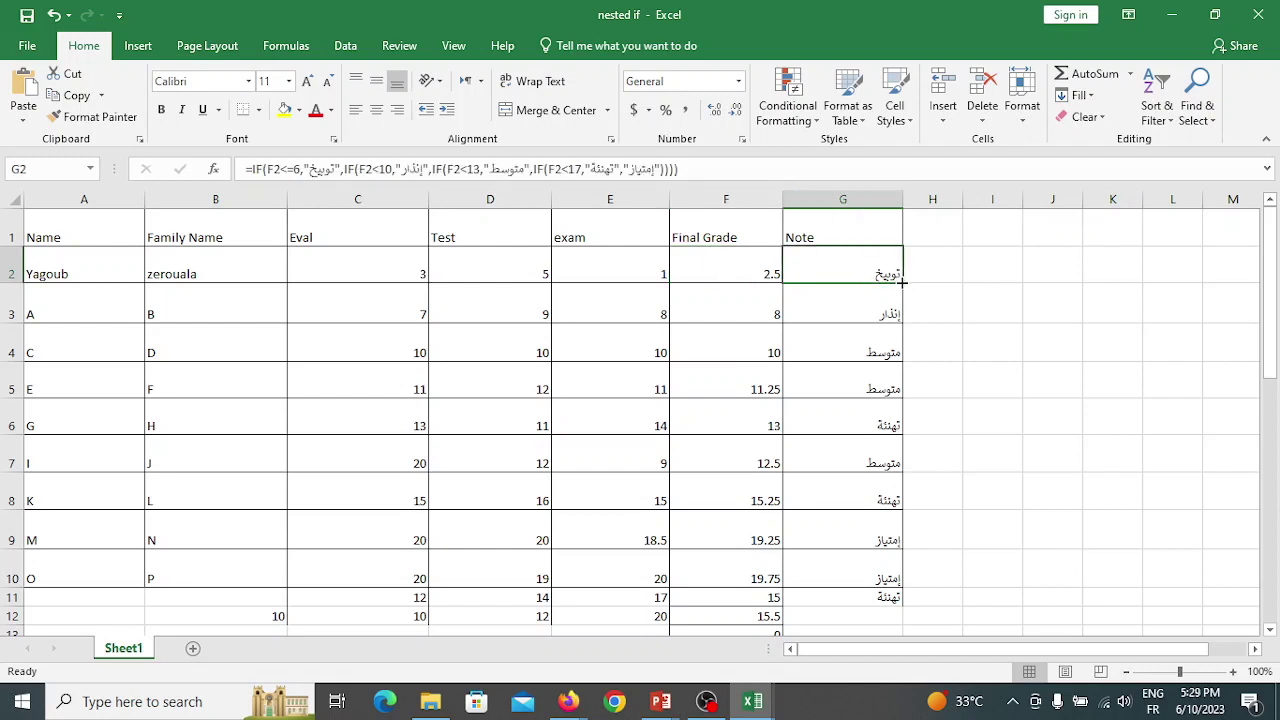
{"action": "scroll", "coordinate": [900, 285], "scroll_direction": "down", "scroll_amount": 1}
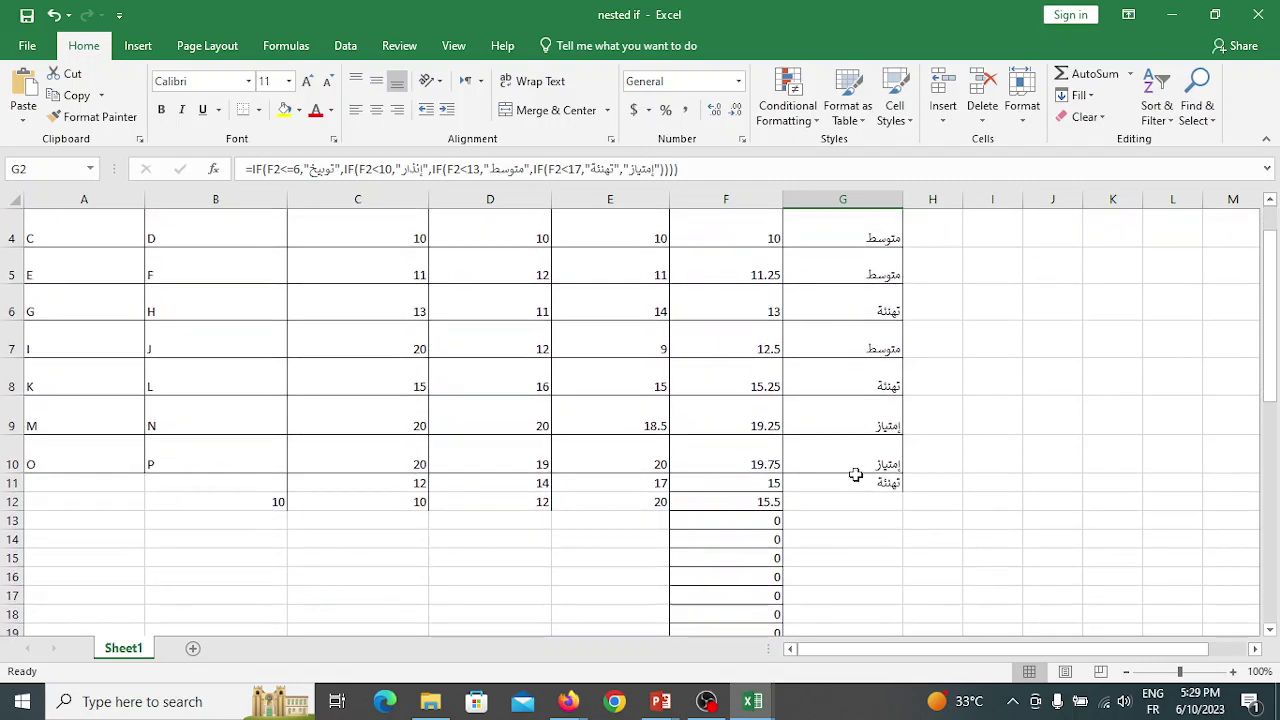
{"action": "left_click", "coordinate": [861, 484]}
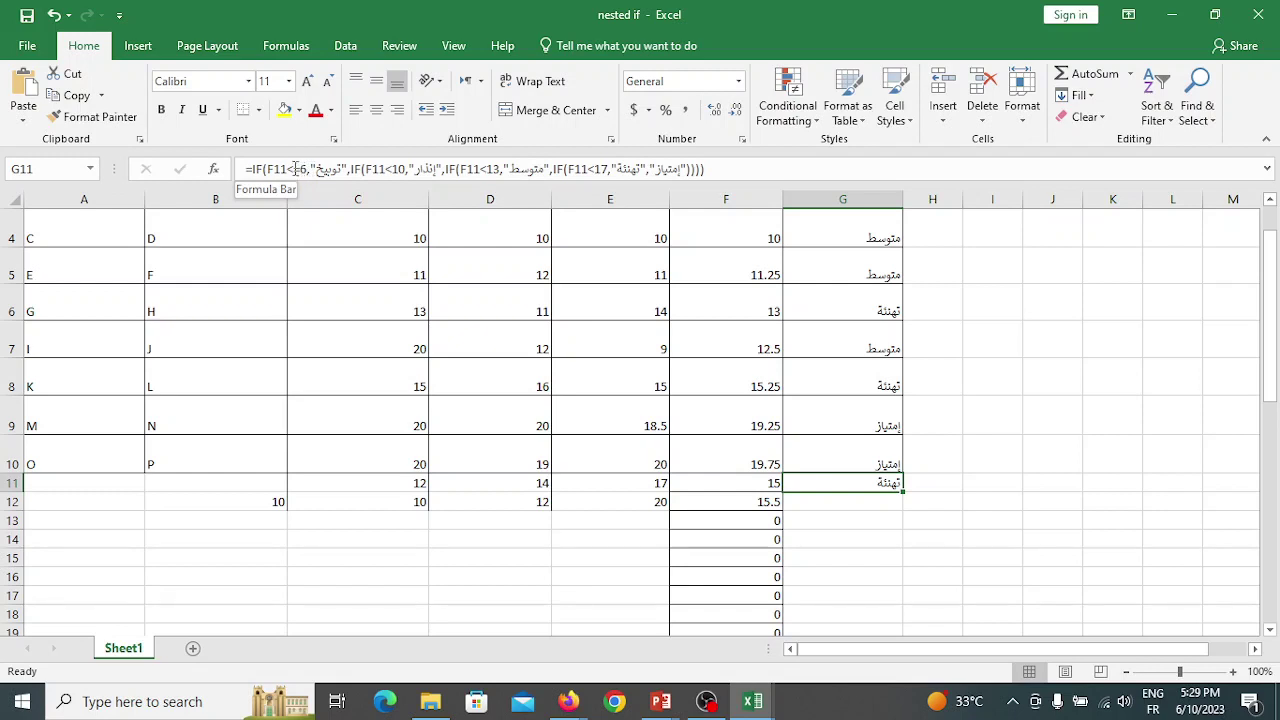
{"action": "left_click", "coordinate": [295, 169]}
{"action": "type", "text": "="}
{"action": "left_click", "coordinate": [417, 172]}
{"action": "type", "text": "ر"}
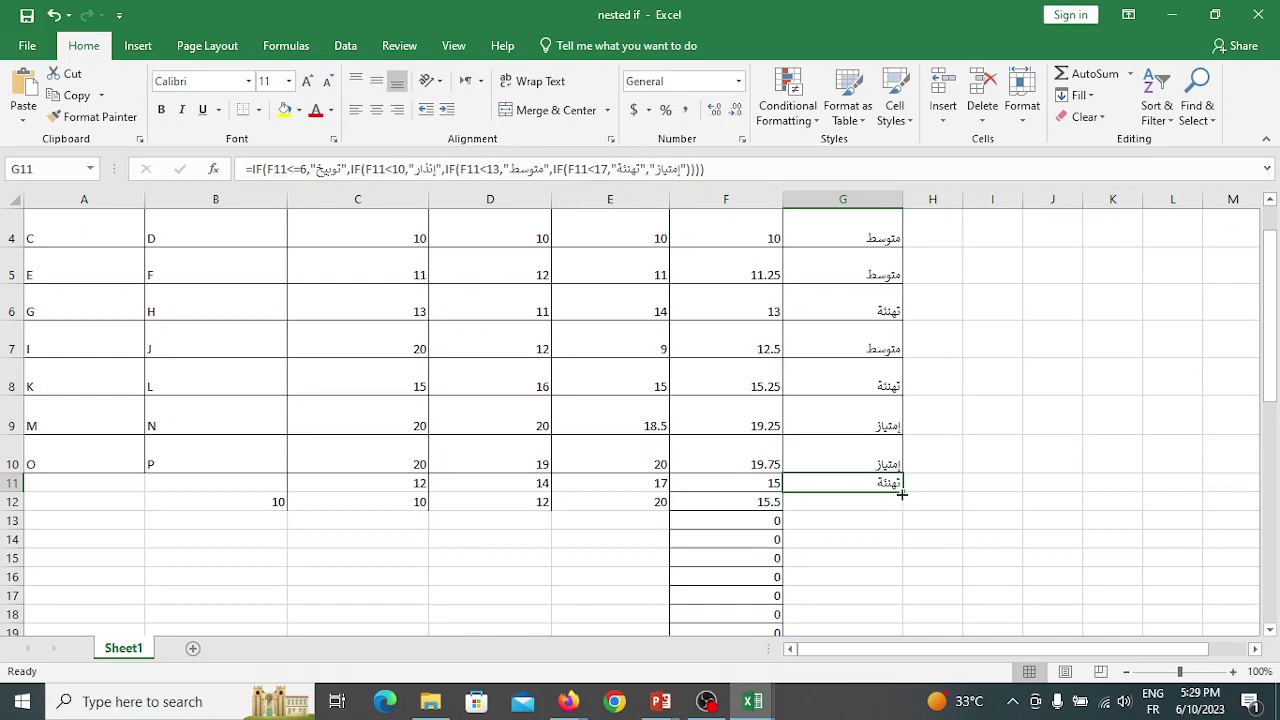
- Copy the nested-IF Note formula from G11 down column G through row 53
{"action": "left_click_drag", "start_coordinate": [903, 492], "coordinate": [886, 606]}
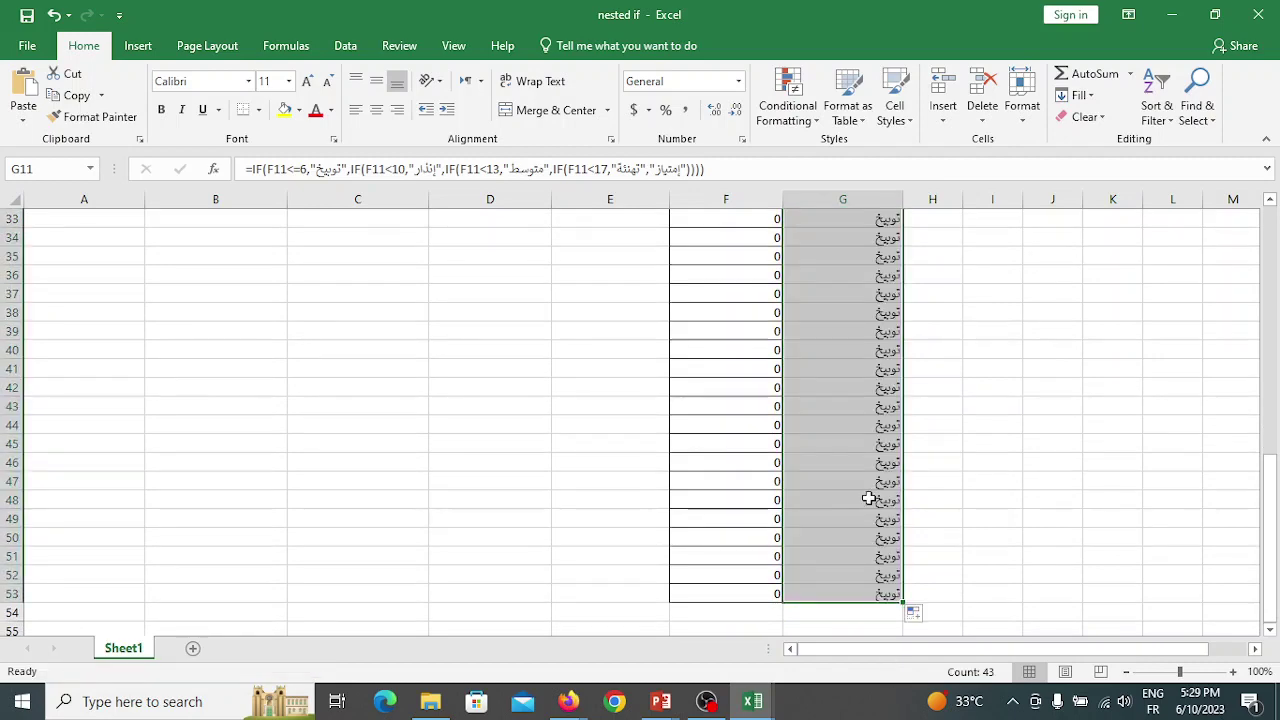
{"action": "scroll", "coordinate": [869, 498], "scroll_direction": "up", "scroll_amount": 9}
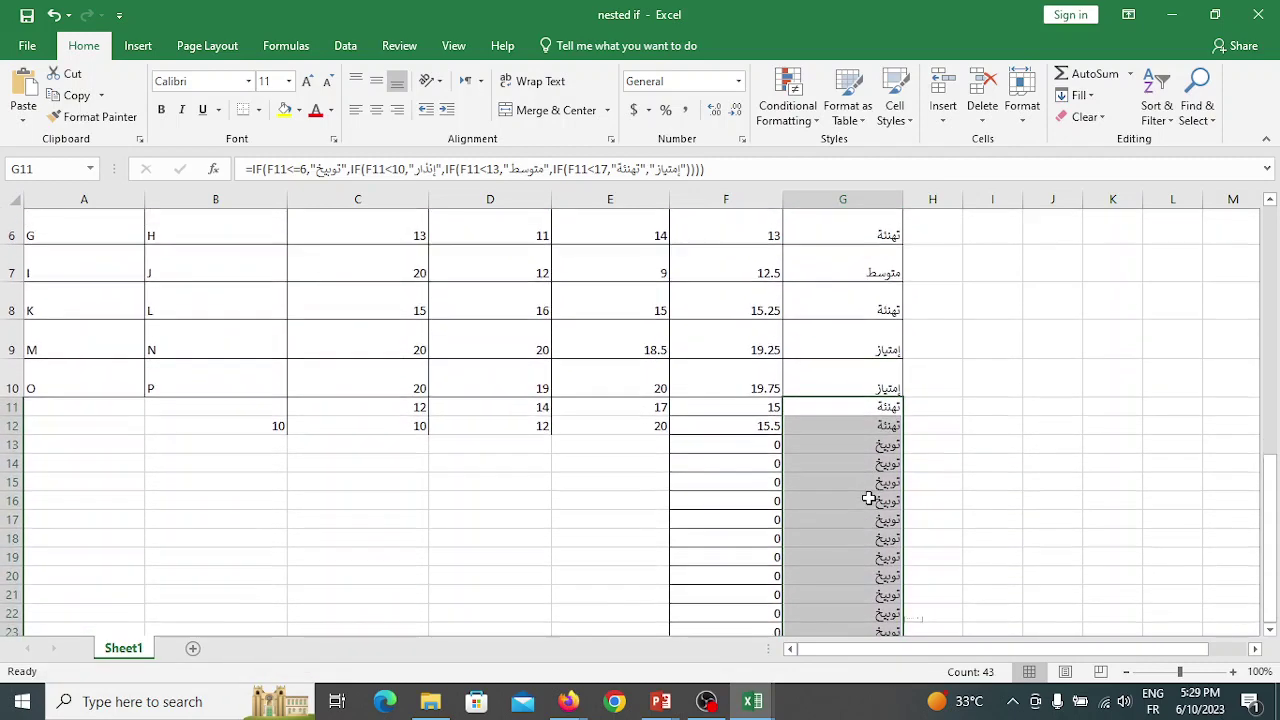
{"action": "scroll", "coordinate": [869, 498], "scroll_direction": "down", "scroll_amount": 9}
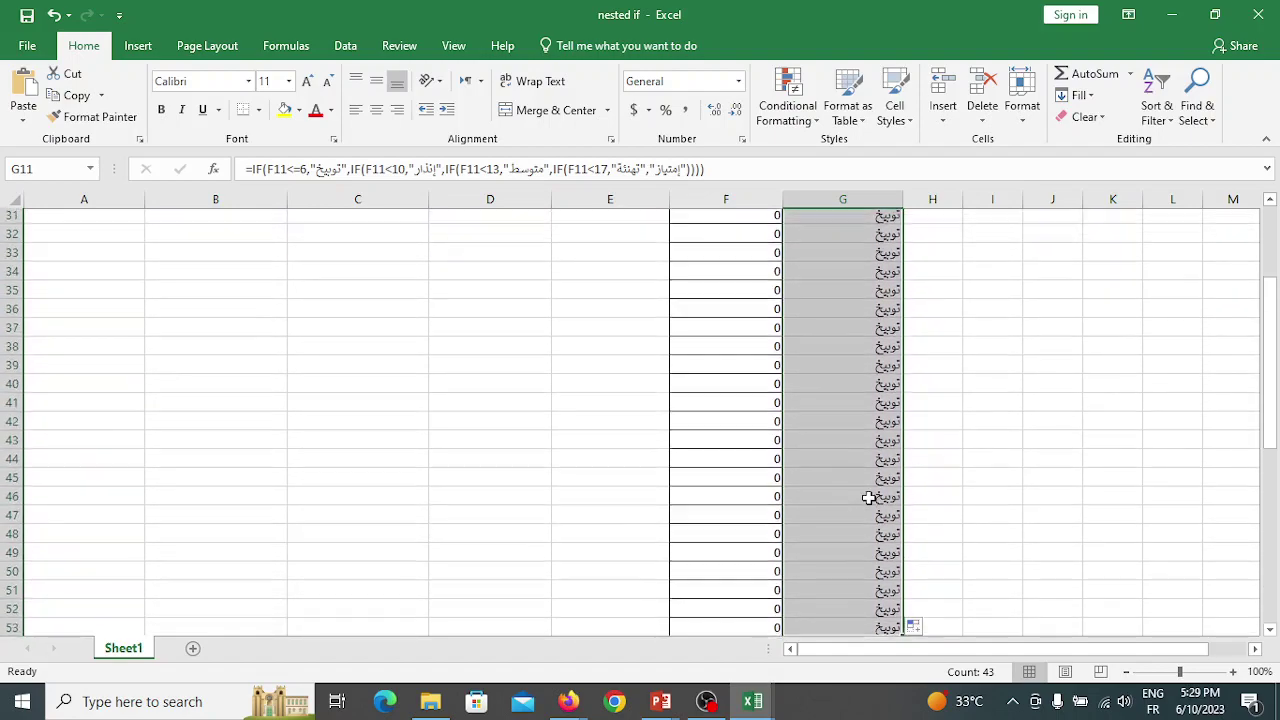
- Review the filled Final Grade and Note columns from the header row down to row 53
{"action": "left_click", "coordinate": [869, 498]}
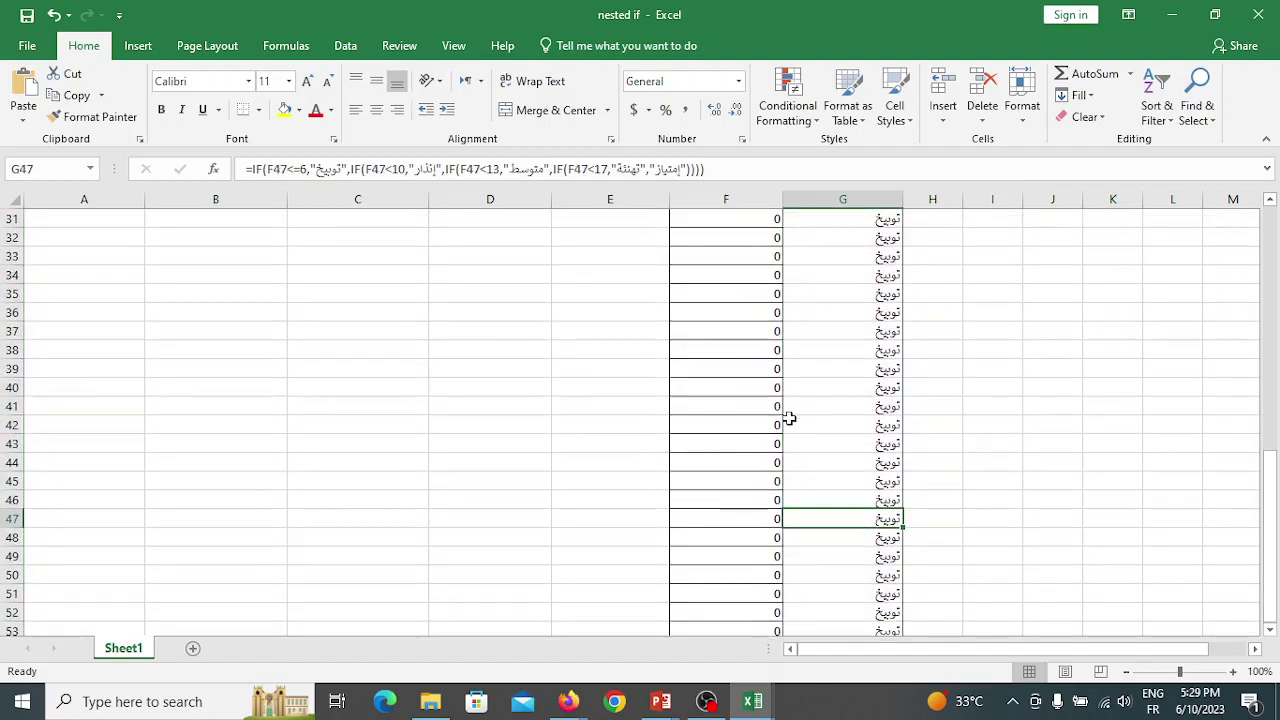
{"action": "scroll", "coordinate": [789, 418], "scroll_direction": "down", "scroll_amount": 5}
{"action": "scroll", "coordinate": [789, 418], "scroll_direction": "up", "scroll_amount": 15}
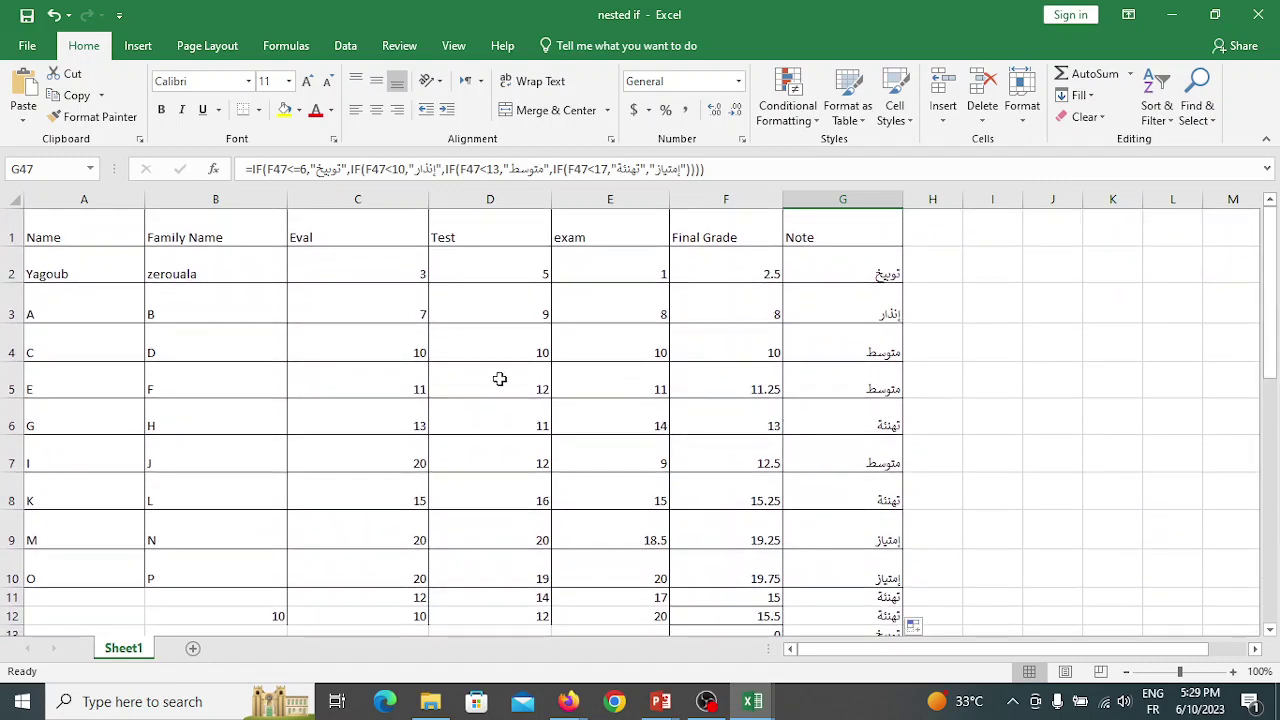
{"action": "scroll", "coordinate": [945, 417], "scroll_direction": "down", "scroll_amount": 14}
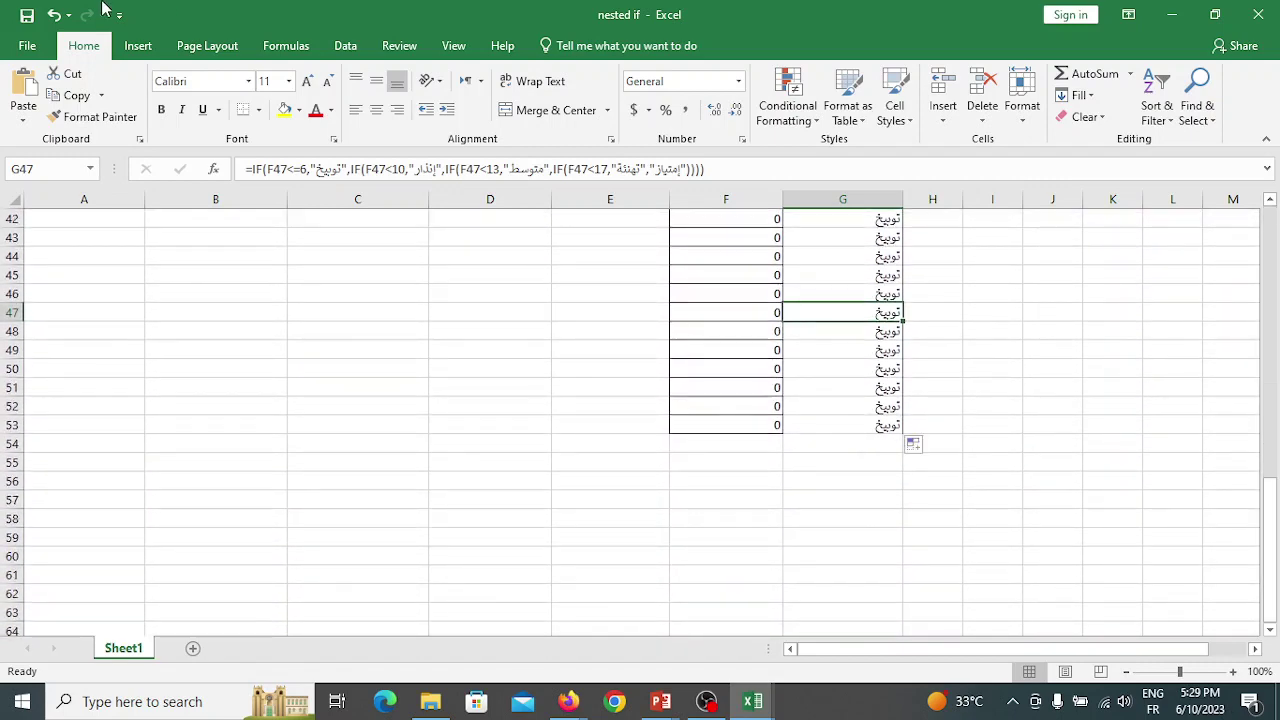
- Undo the Note and Final Grade fills, the row 12 entries and row 11's exam and Test values, keeping Eval 12
{"action": "left_click", "coordinate": [52, 16]}
{"action": "left_click", "coordinate": [52, 16]}
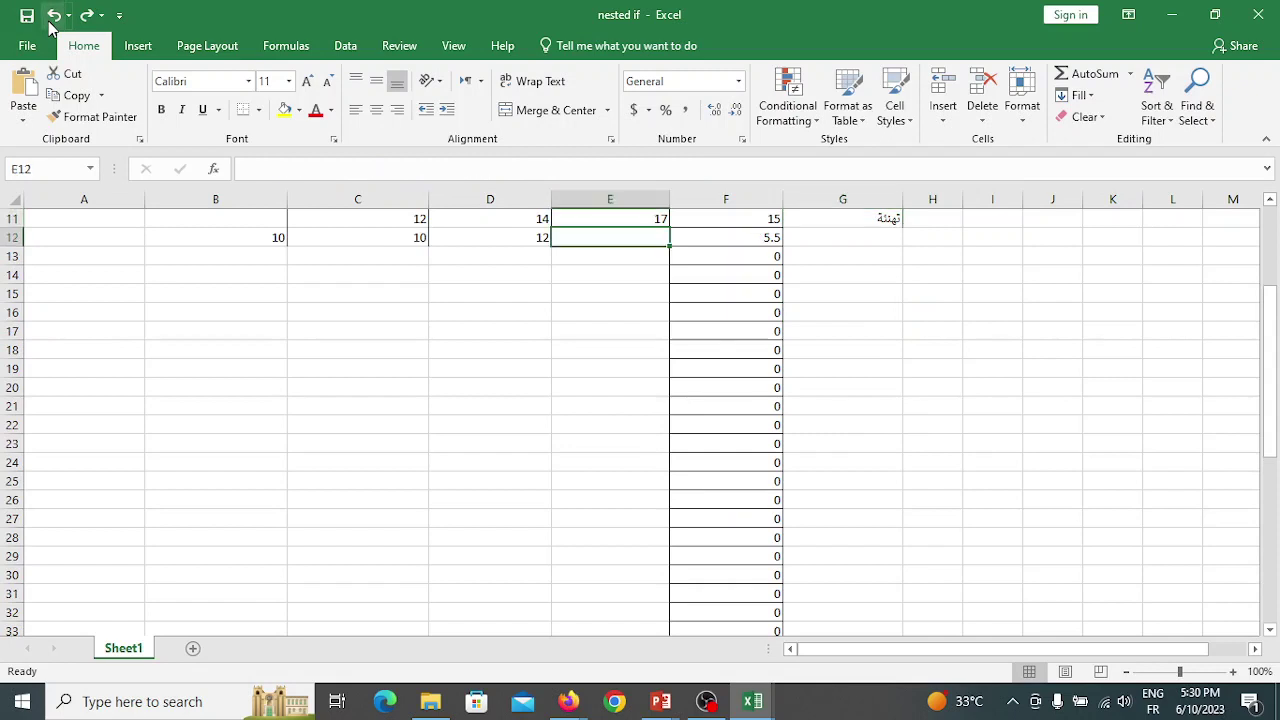
{"action": "left_click", "coordinate": [52, 16]}
{"action": "left_click", "coordinate": [52, 16]}
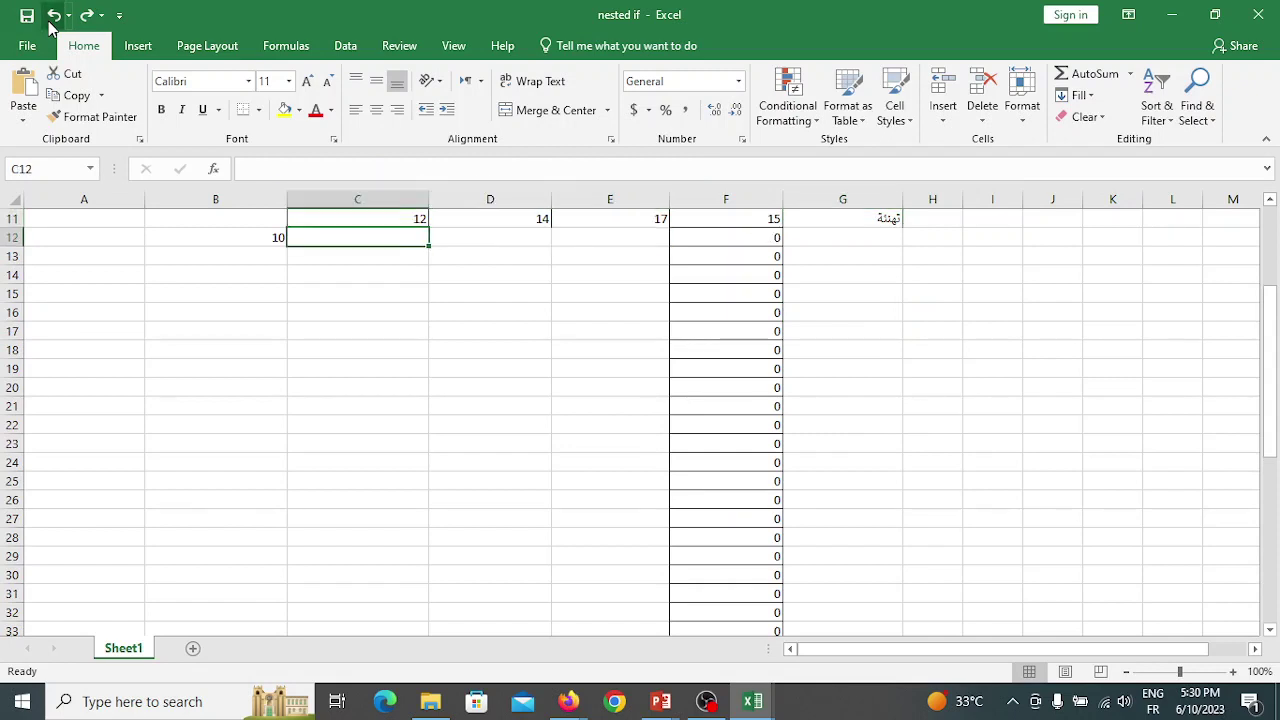
{"action": "left_click", "coordinate": [52, 16]}
{"action": "left_click", "coordinate": [51, 18]}
{"action": "left_click", "coordinate": [51, 18]}
{"action": "left_click", "coordinate": [51, 18]}
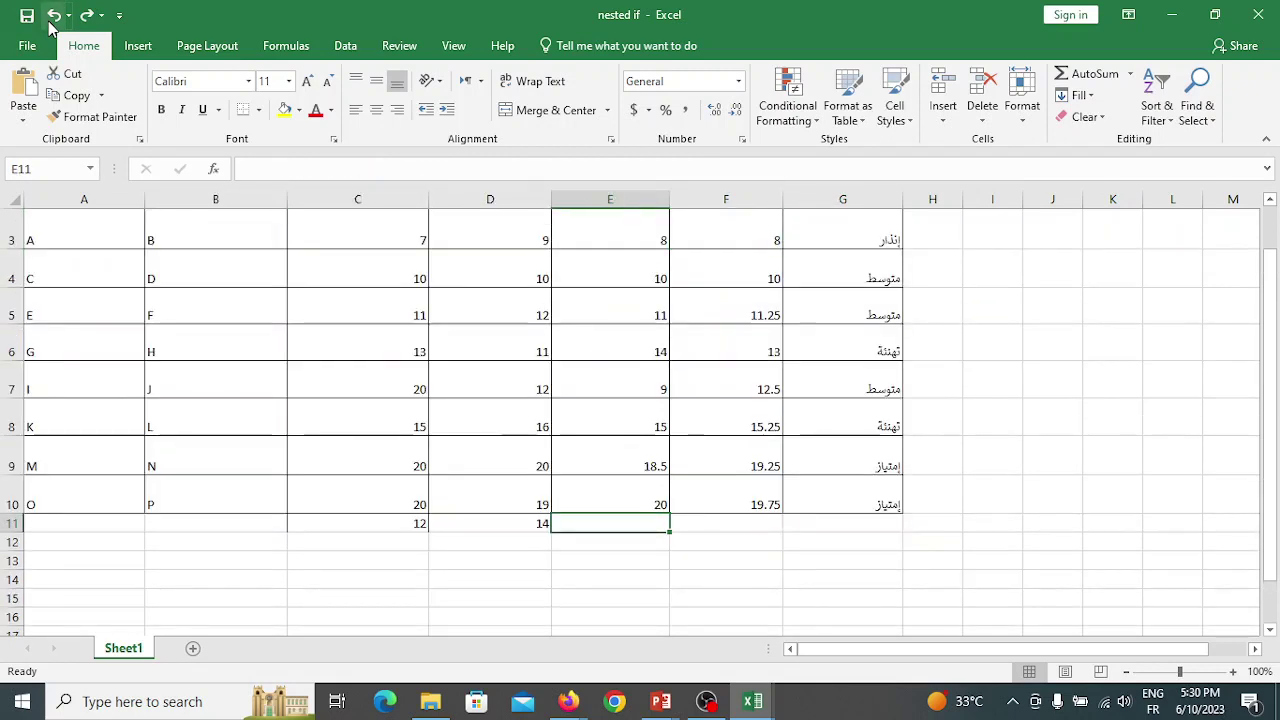
{"action": "left_click", "coordinate": [51, 18]}
{"action": "left_click", "coordinate": [50, 22]}
{"action": "left_click", "coordinate": [50, 22]}
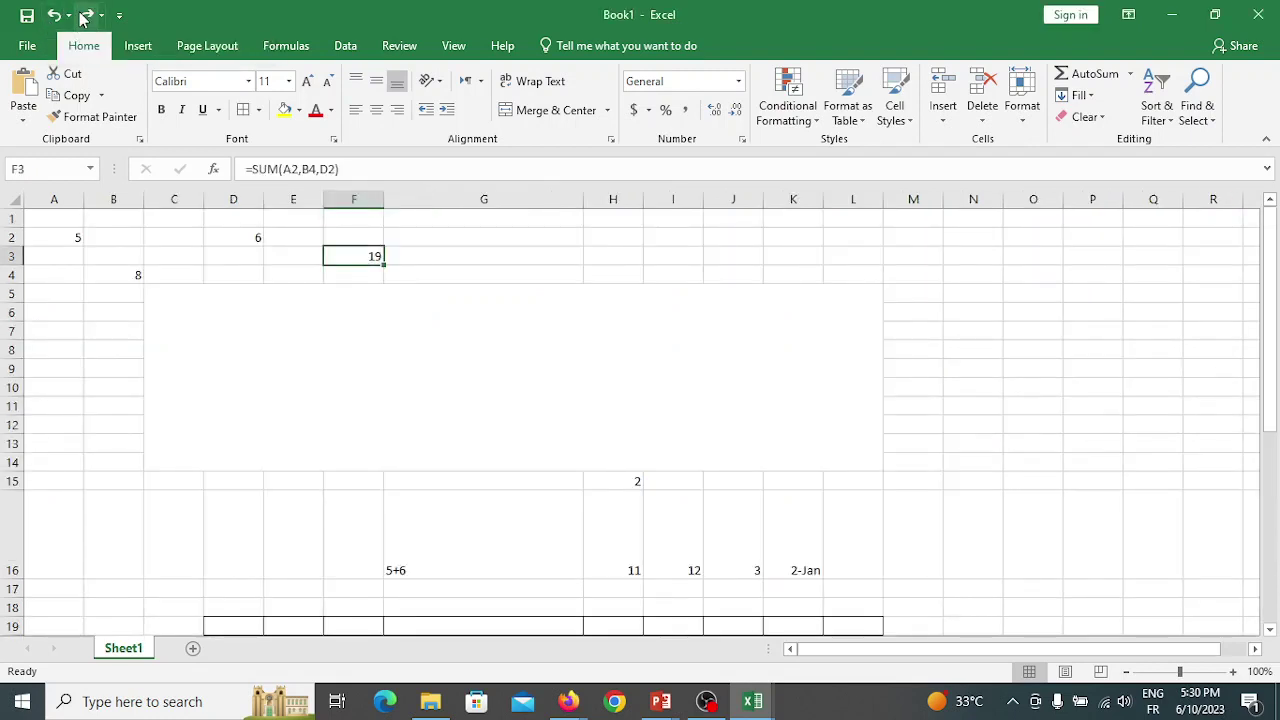
{"action": "left_click", "coordinate": [86, 16]}
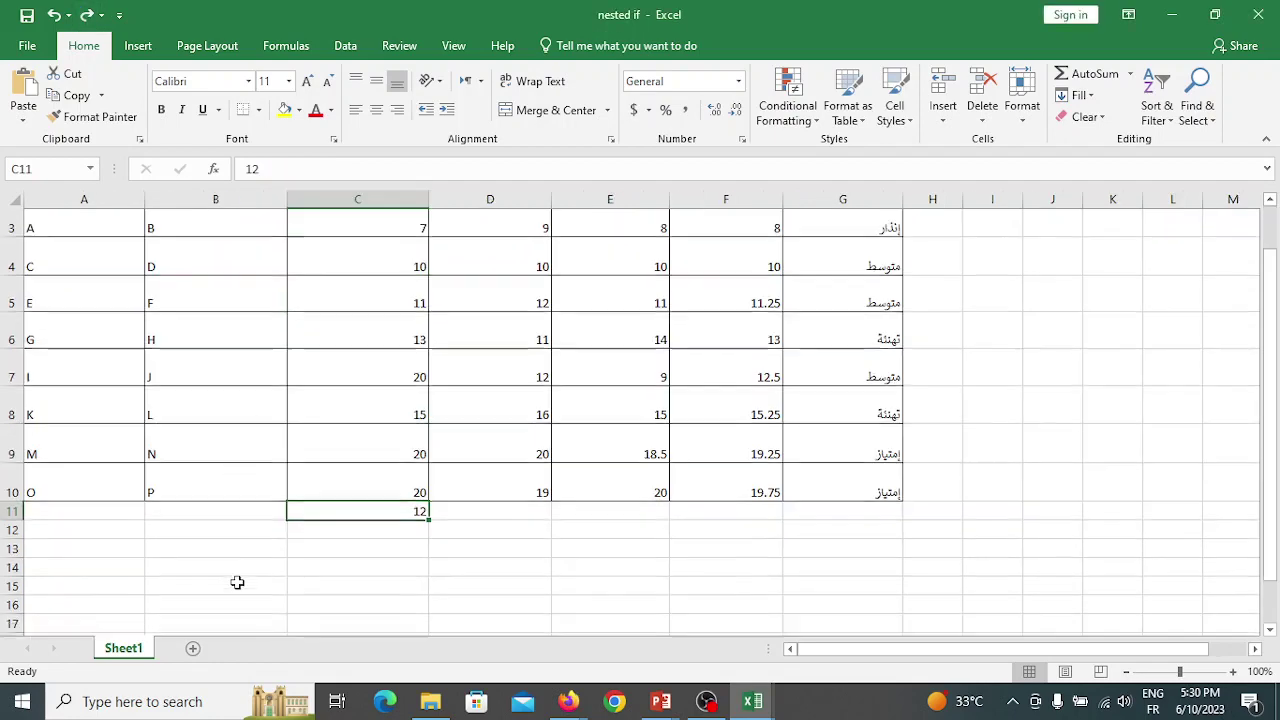
- For cell B14, look through QUOTIENT, IF, COUNT and AVERAGE among the recently used functions and insert SUM
{"action": "scroll", "coordinate": [237, 582], "scroll_direction": "down", "scroll_amount": 1}
{"action": "left_click", "coordinate": [200, 504]}
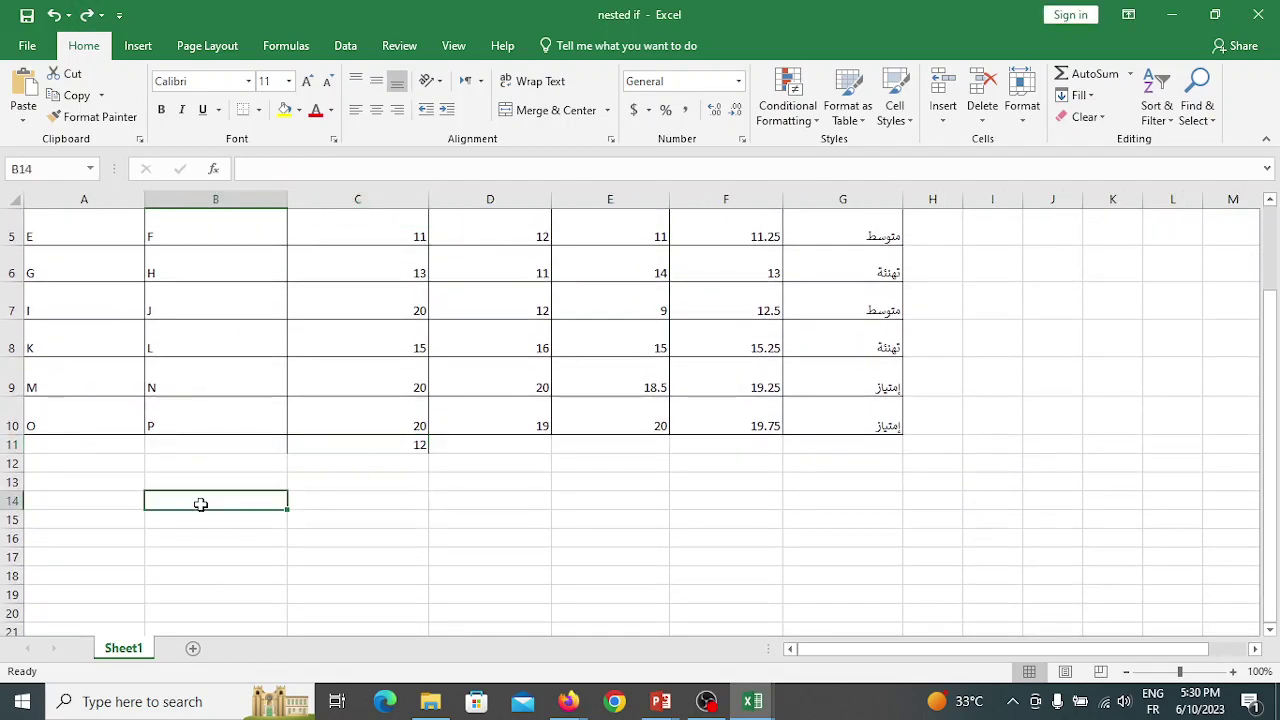
{"action": "left_click", "coordinate": [216, 170]}
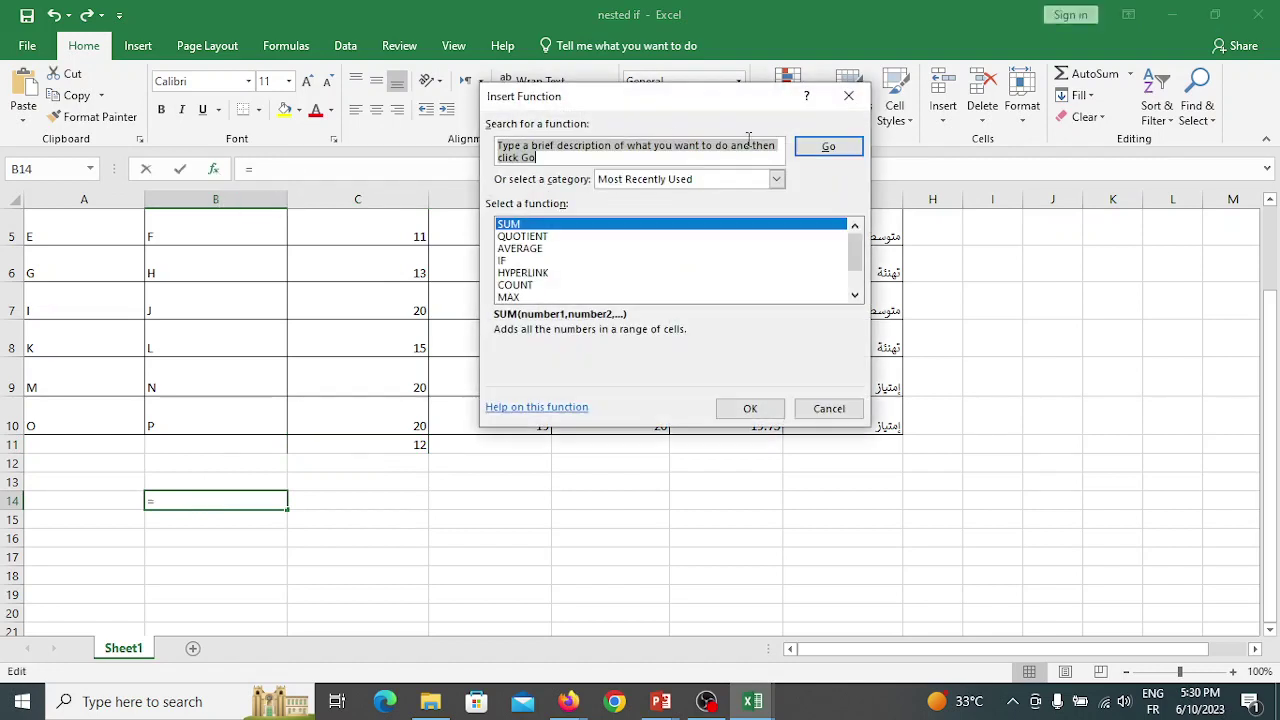
{"action": "left_click", "coordinate": [532, 228]}
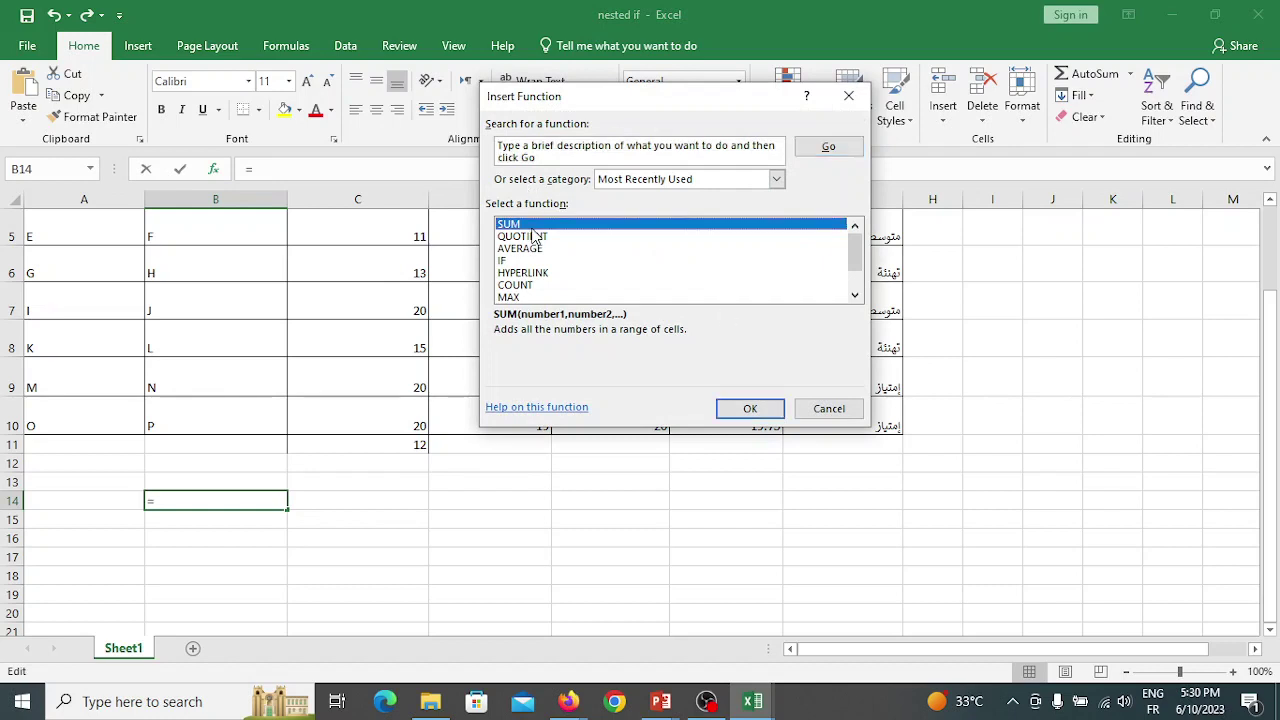
{"action": "left_click", "coordinate": [537, 238]}
{"action": "left_click", "coordinate": [547, 261]}
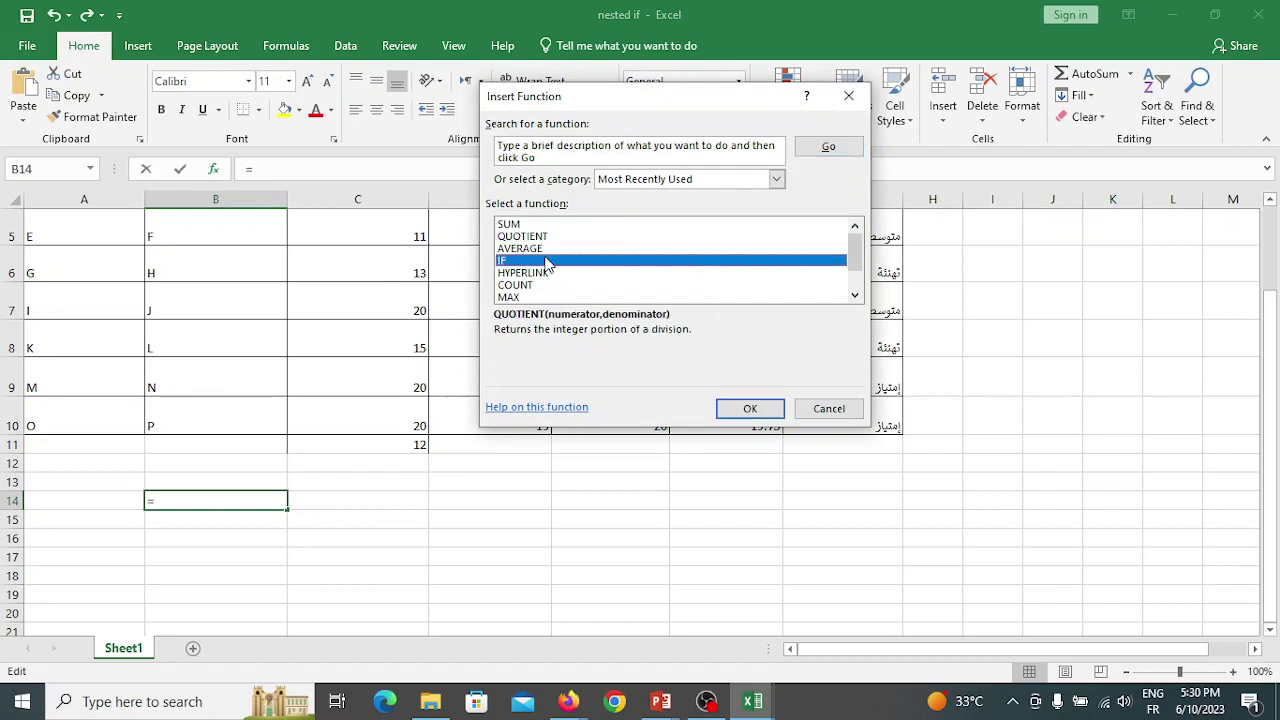
{"action": "left_click", "coordinate": [541, 286]}
{"action": "left_click", "coordinate": [536, 249]}
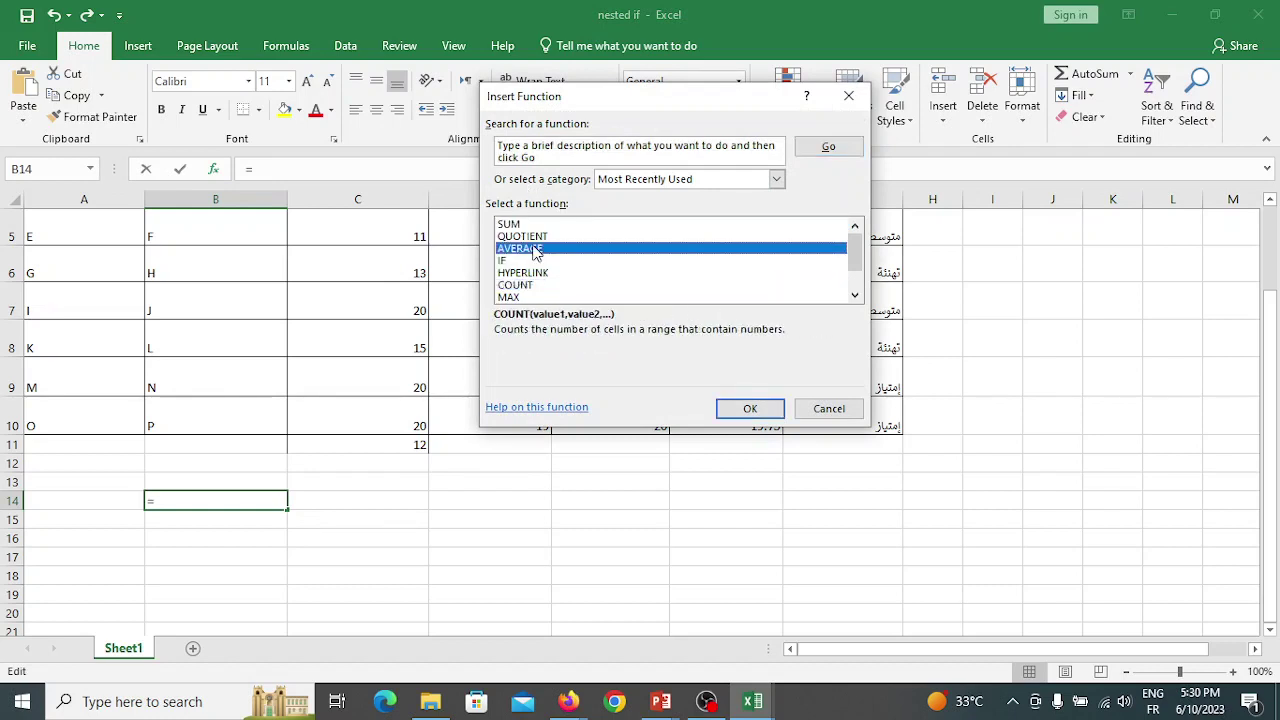
{"action": "left_click", "coordinate": [536, 238]}
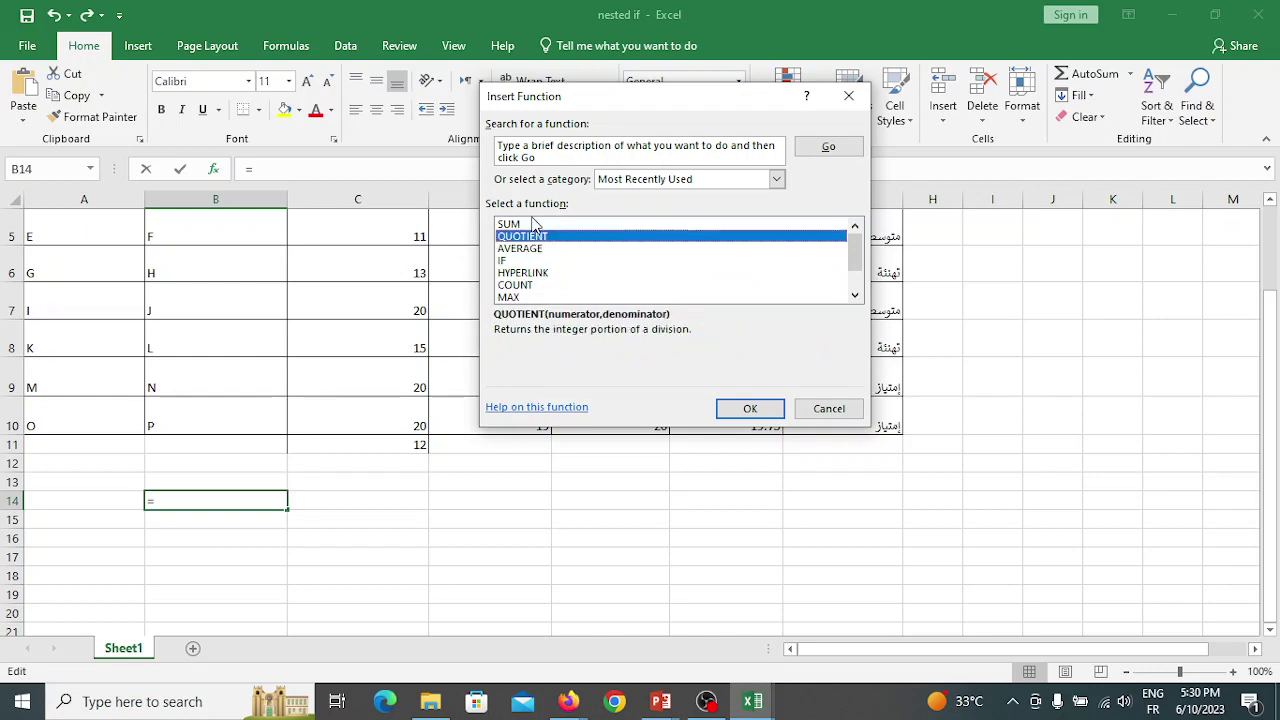
{"action": "left_click", "coordinate": [540, 224]}
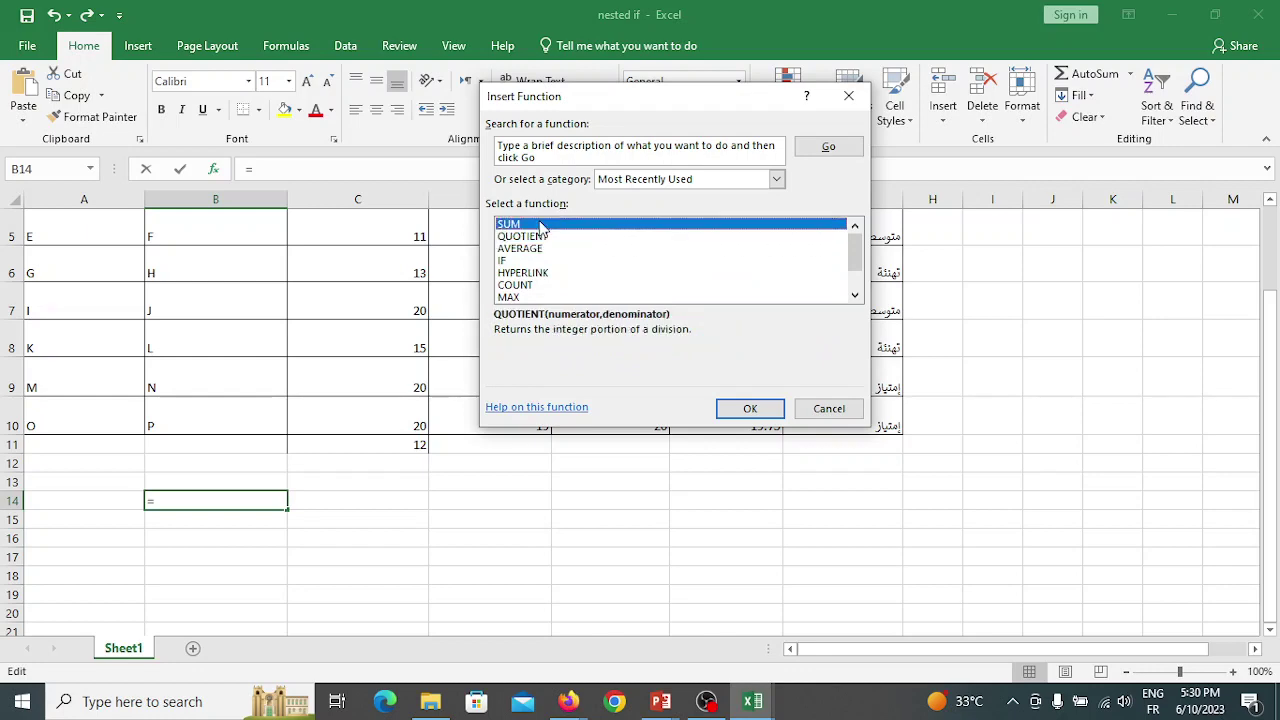
{"action": "left_click", "coordinate": [753, 410]}
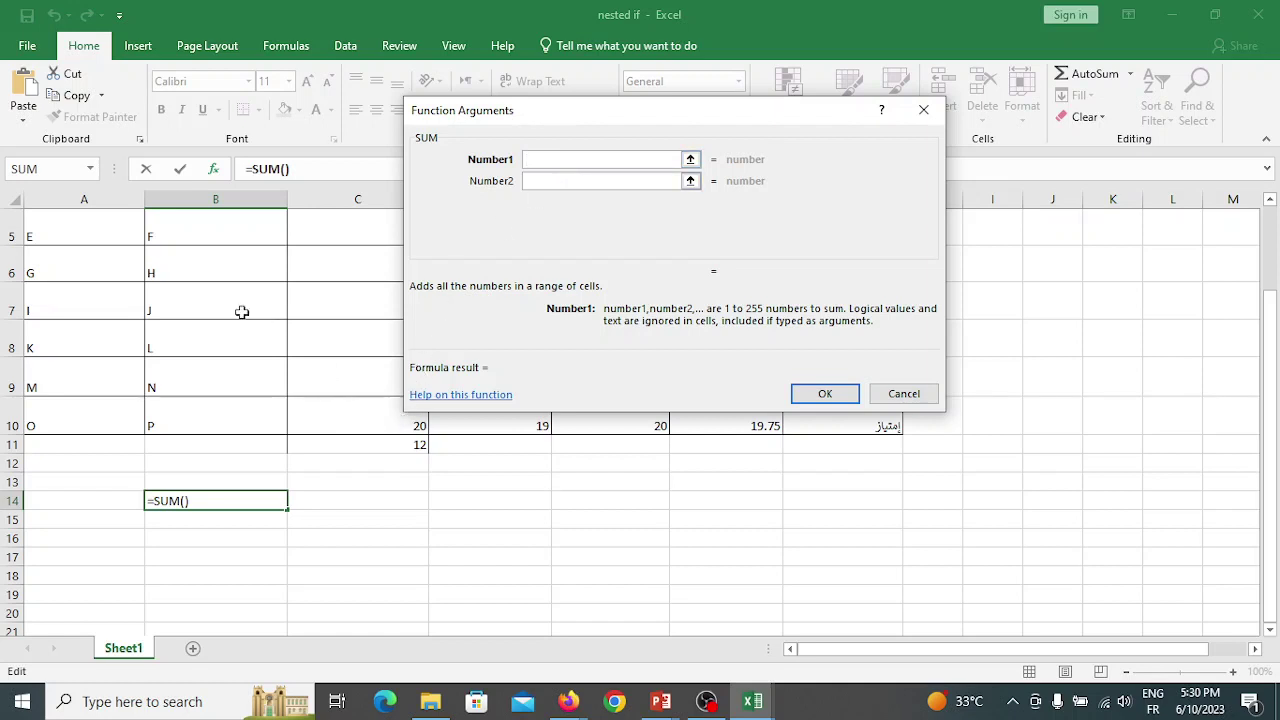
- Try several Eval and Test cells as SUM's Number1 argument and settle on C10
{"action": "left_click", "coordinate": [349, 427]}
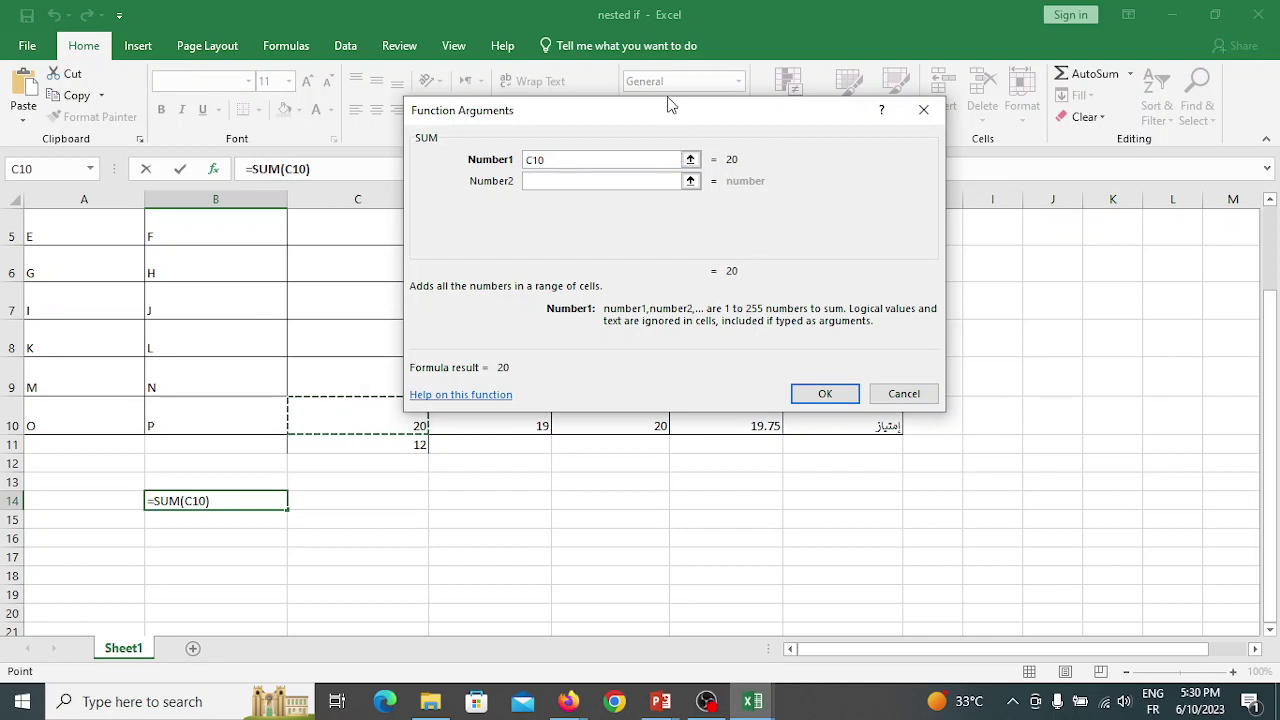
{"action": "left_click_drag", "start_coordinate": [675, 107], "coordinate": [819, 137]}
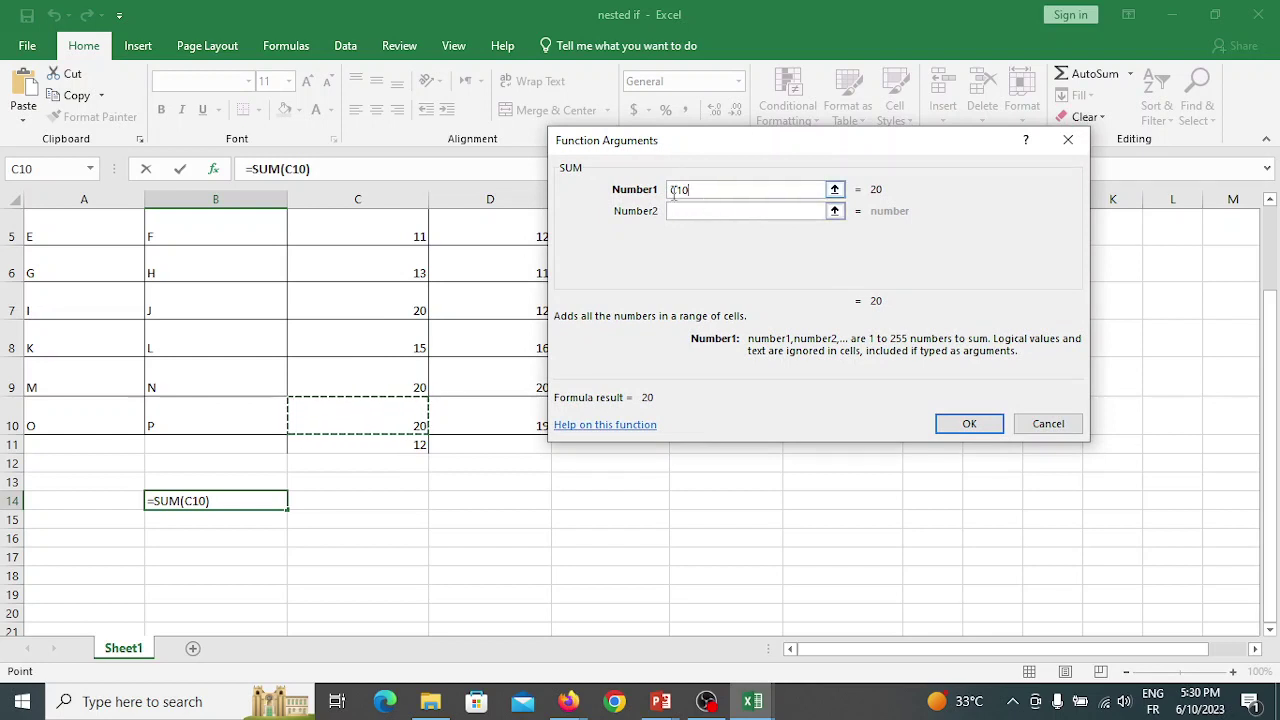
{"action": "left_click", "coordinate": [475, 326]}
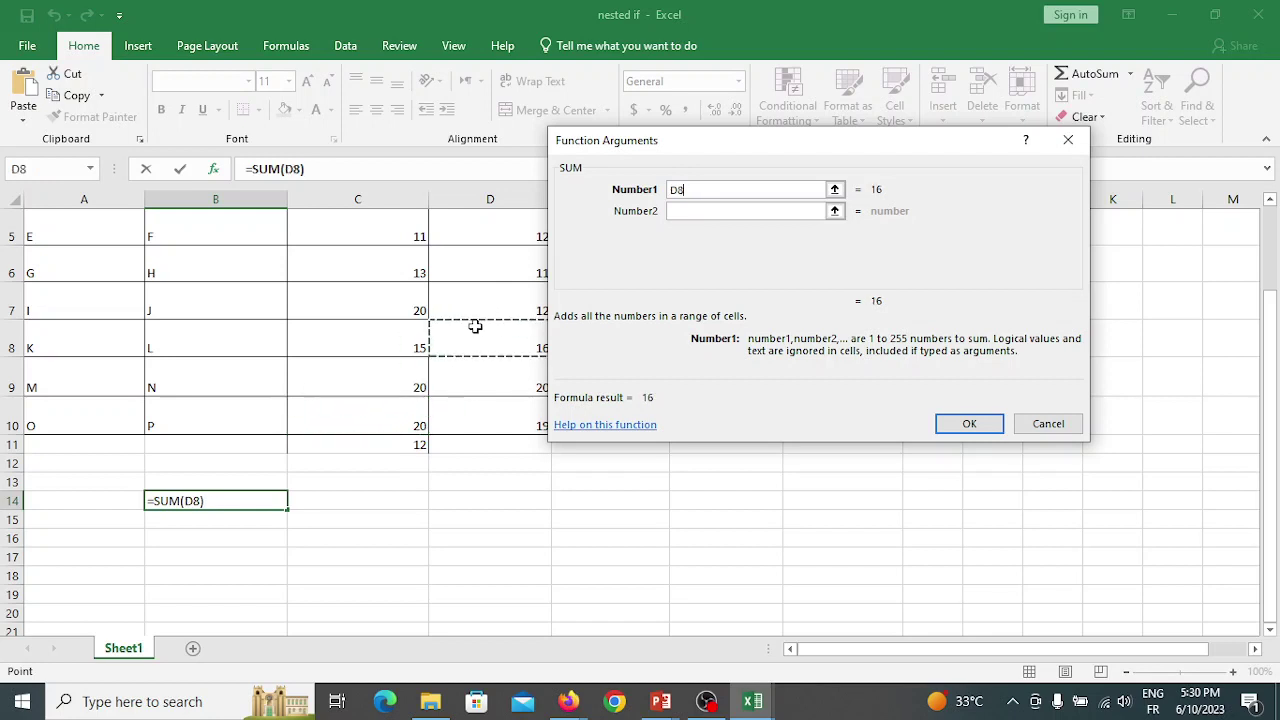
{"action": "left_click", "coordinate": [379, 341]}
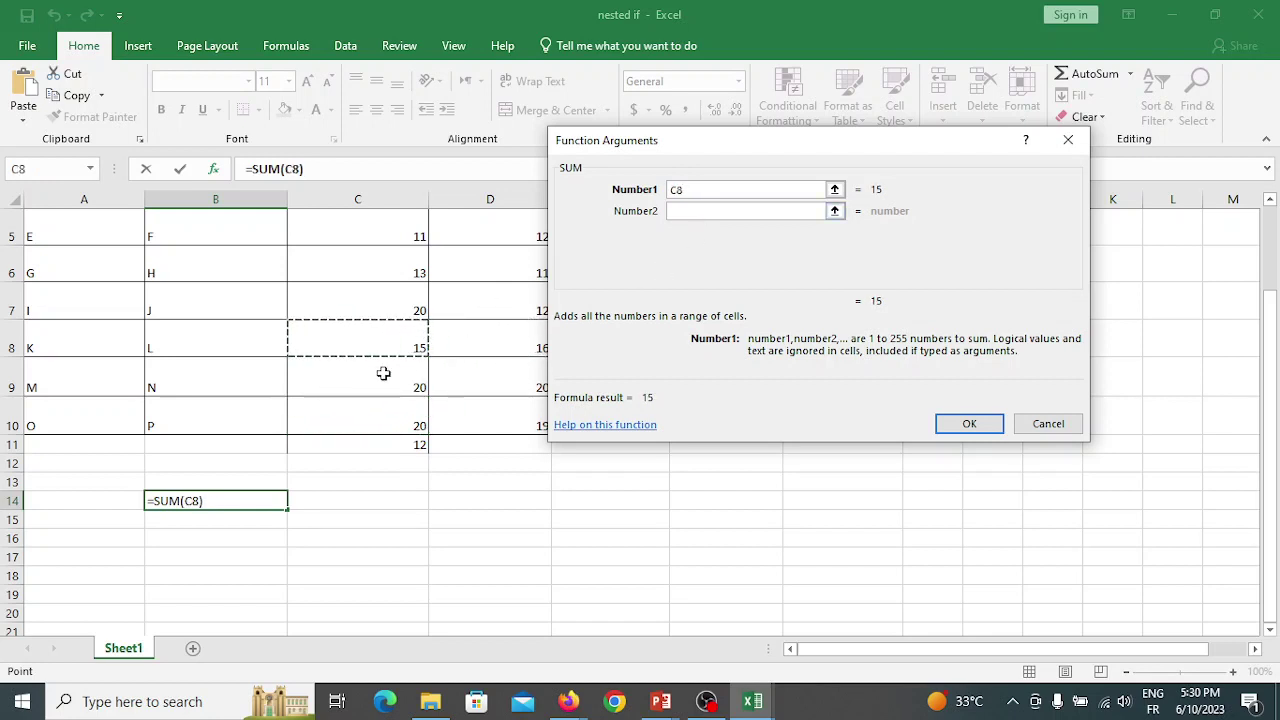
{"action": "left_click", "coordinate": [383, 373]}
{"action": "left_click", "coordinate": [391, 409]}
{"action": "left_click", "coordinate": [376, 293]}
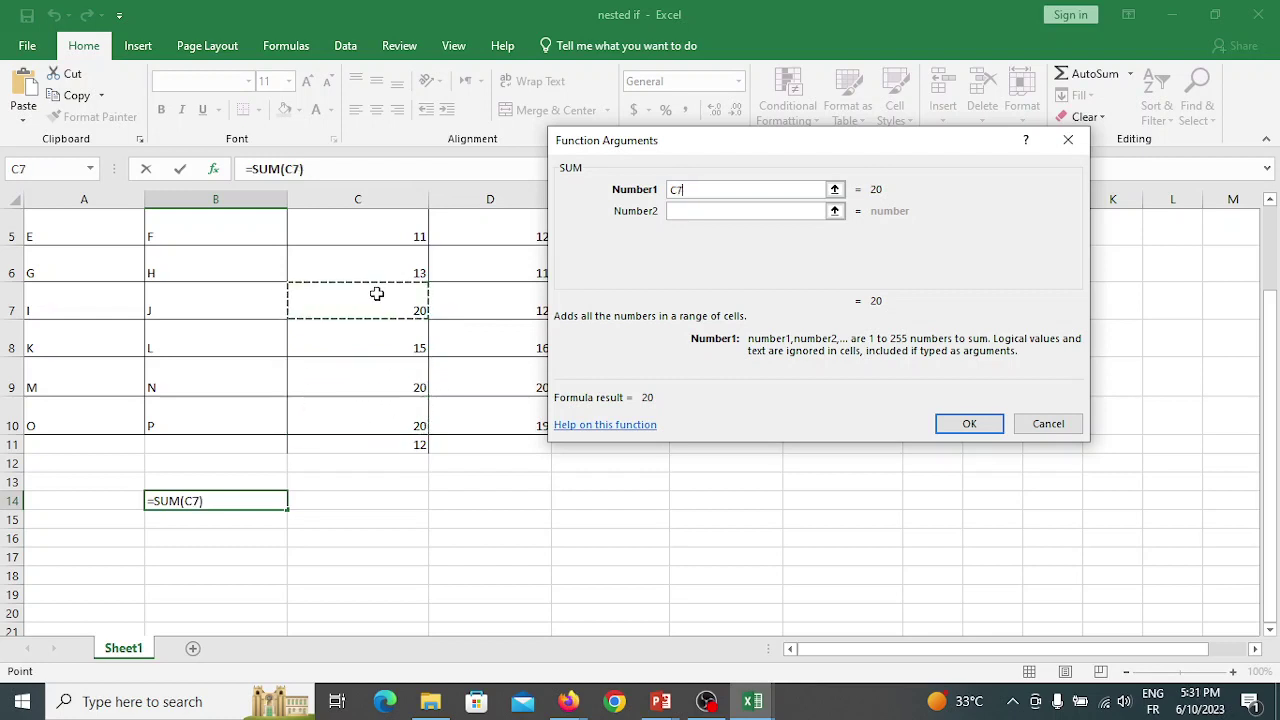
{"action": "left_click", "coordinate": [355, 418]}
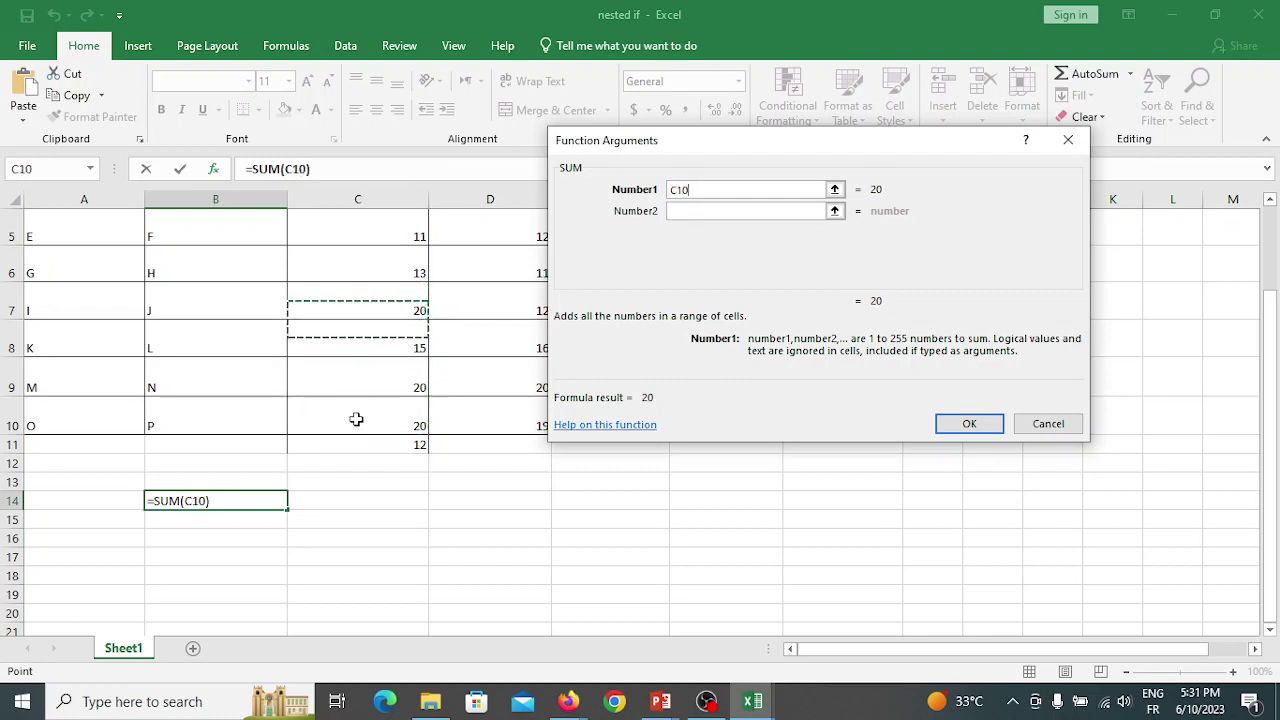
- Set SUM's Number2 to C8, Number3 to D9 and Number4 to D6, and insert the formula in B14
{"action": "left_click", "coordinate": [723, 212]}
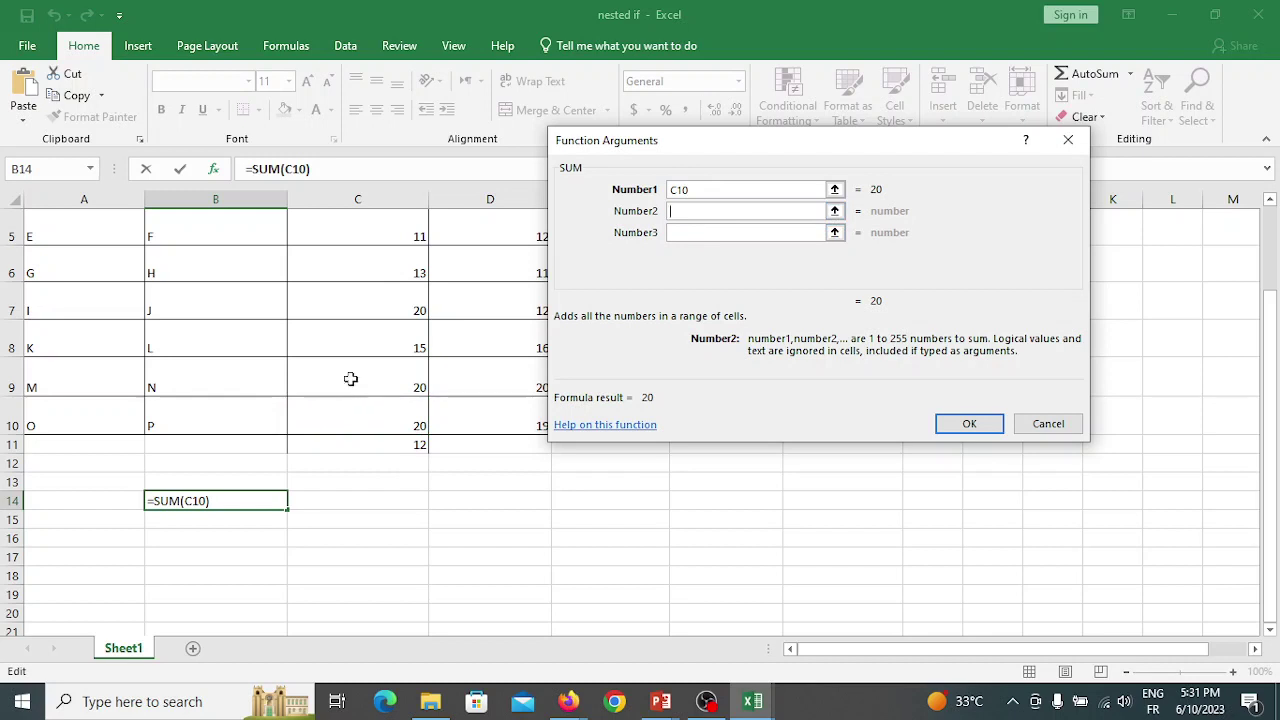
{"action": "left_click", "coordinate": [364, 345]}
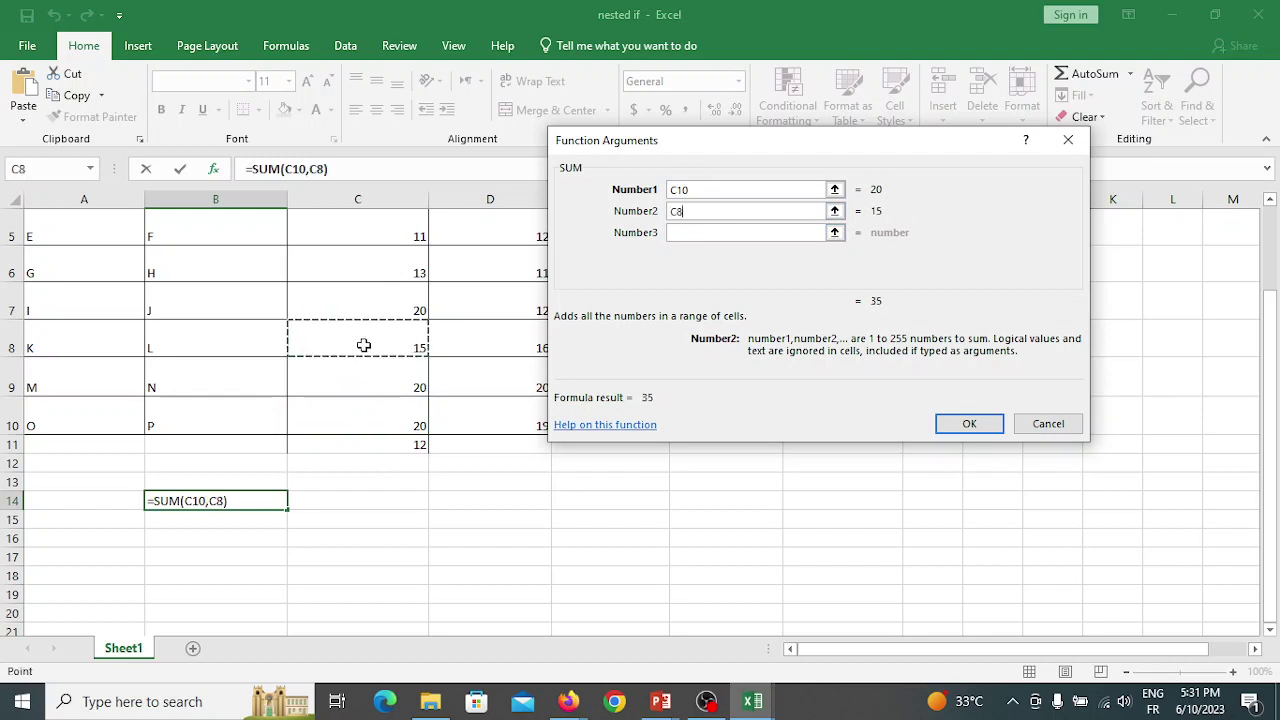
{"action": "left_click", "coordinate": [723, 230]}
{"action": "left_click", "coordinate": [491, 385]}
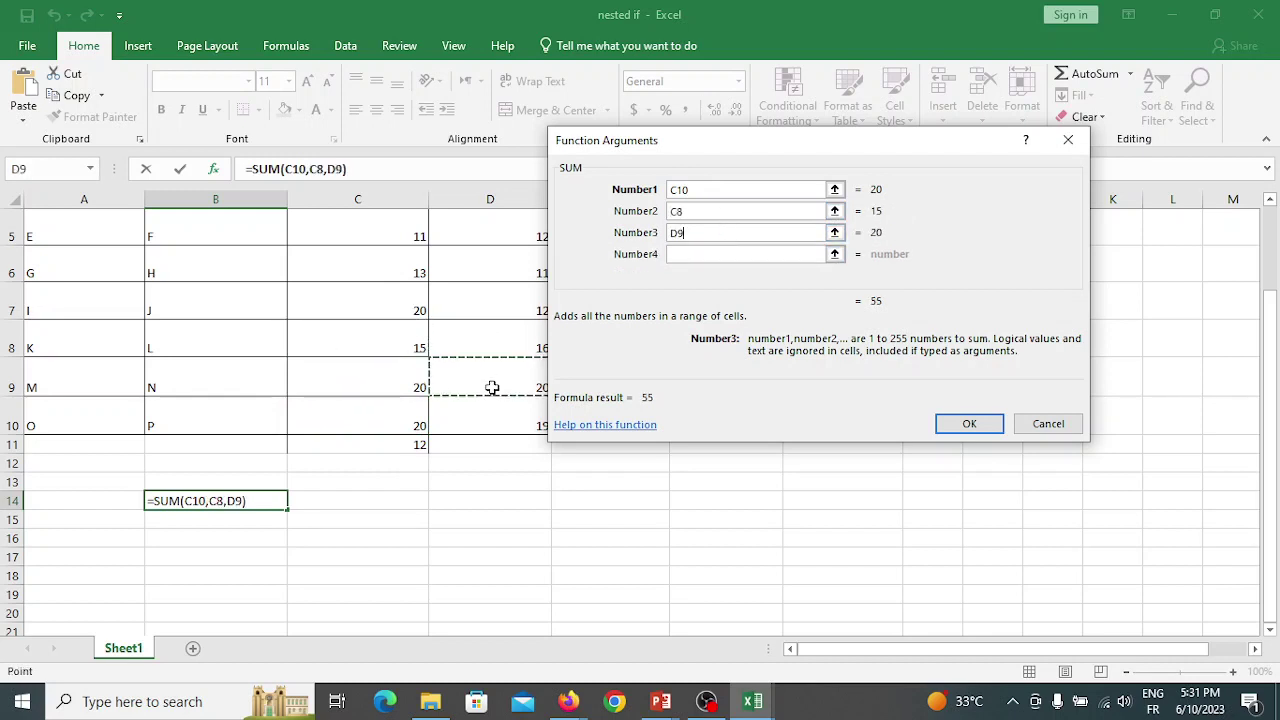
{"action": "left_click", "coordinate": [730, 255]}
{"action": "left_click", "coordinate": [435, 268]}
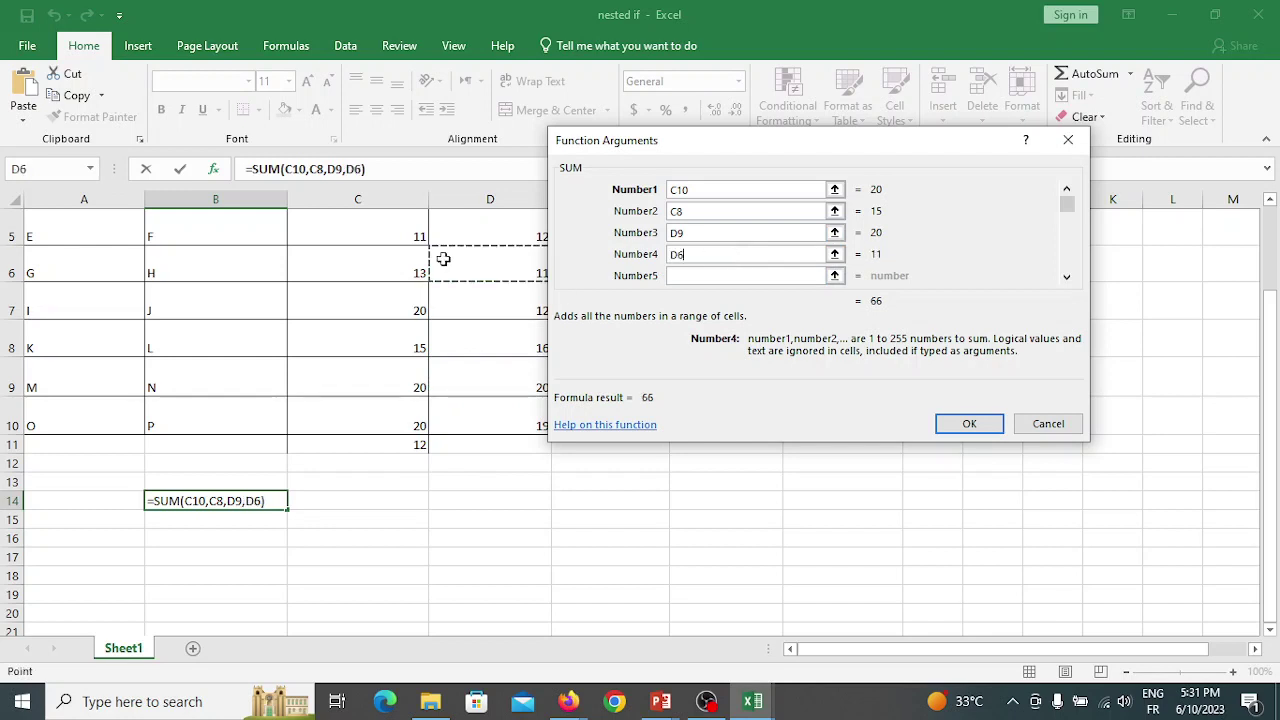
{"action": "left_click", "coordinate": [969, 424]}
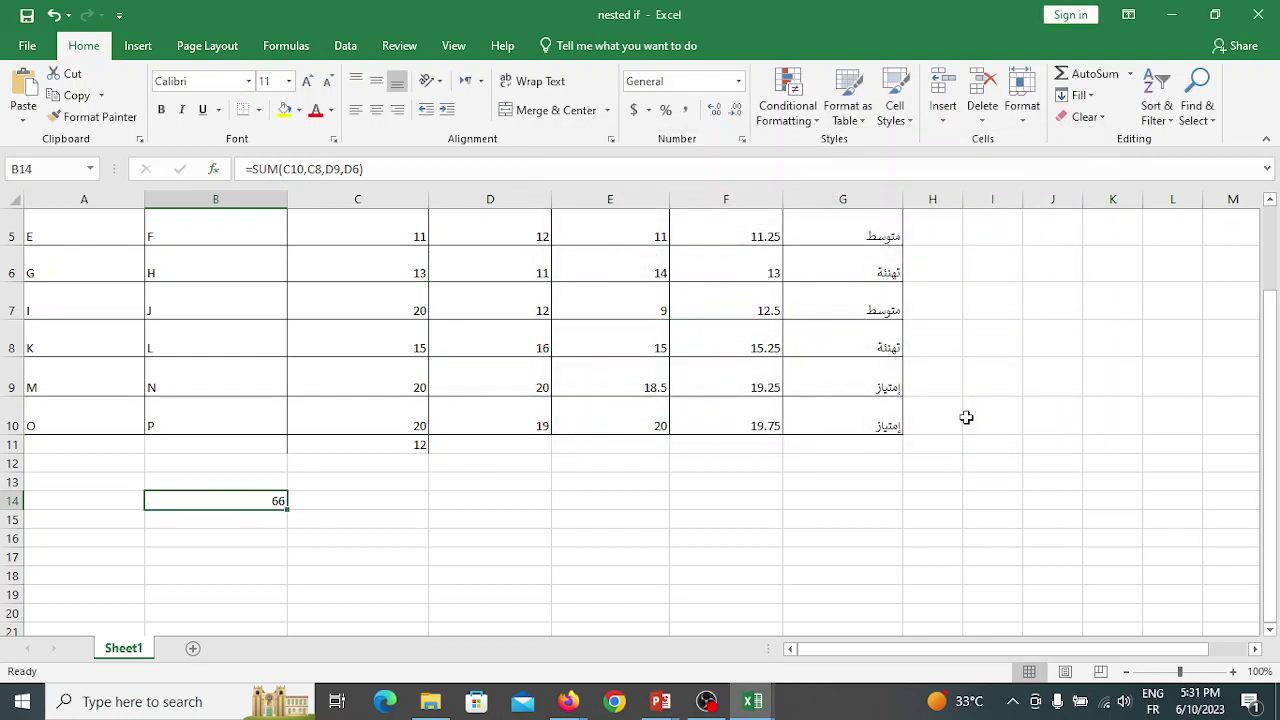
{"action": "left_click", "coordinate": [316, 497]}
{"action": "left_click", "coordinate": [217, 497]}
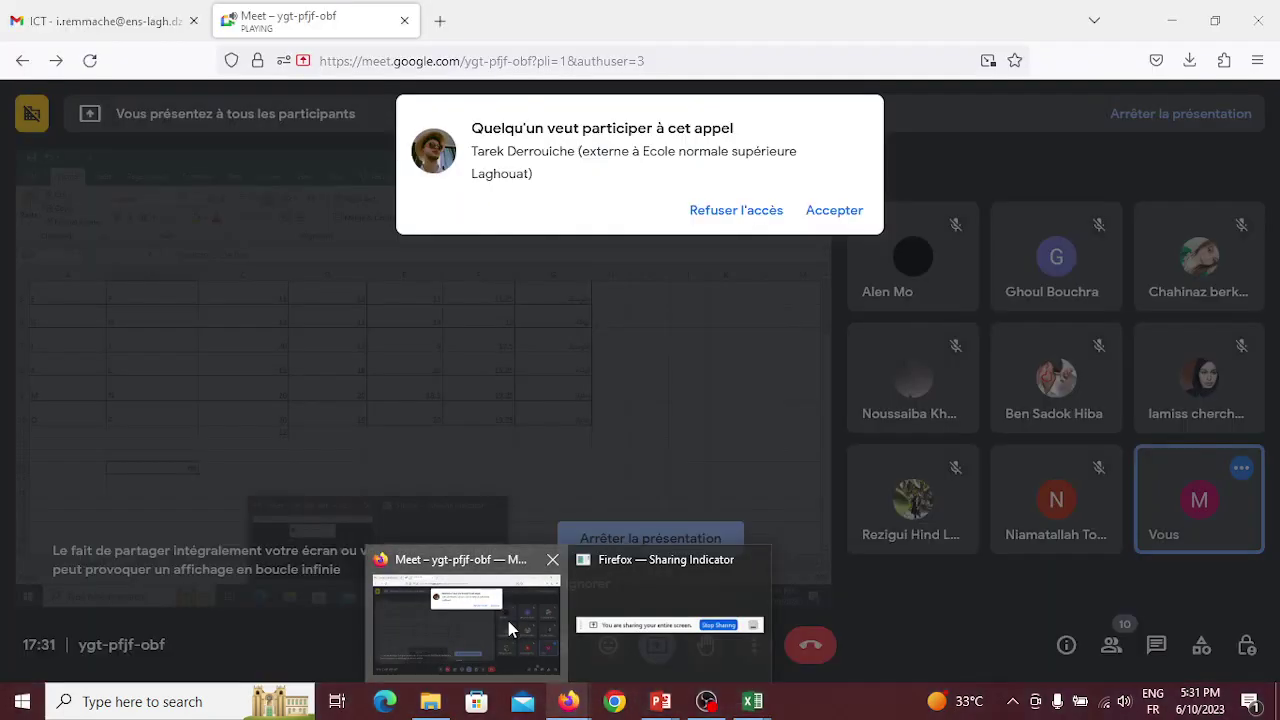
- Admit the waiting participant to the Google Meet call and return to the Function slide in PowerPoint
{"action": "left_click", "coordinate": [509, 623]}
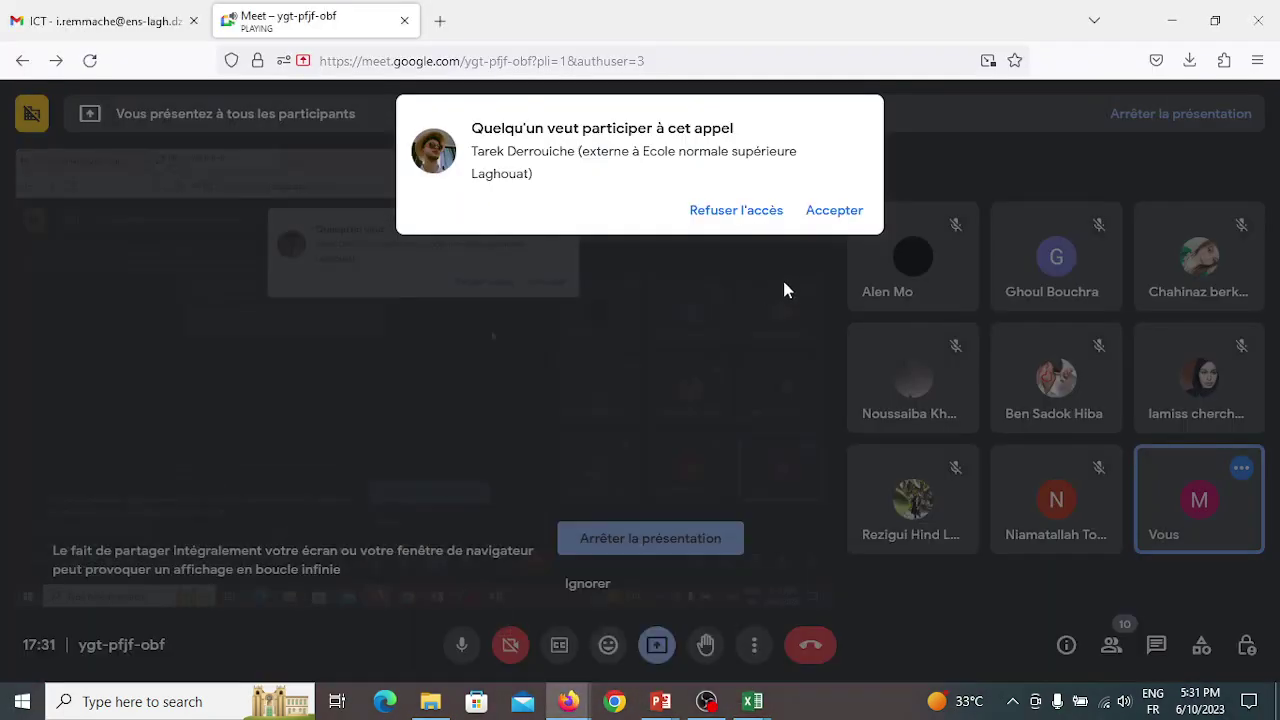
{"action": "left_click", "coordinate": [828, 212]}
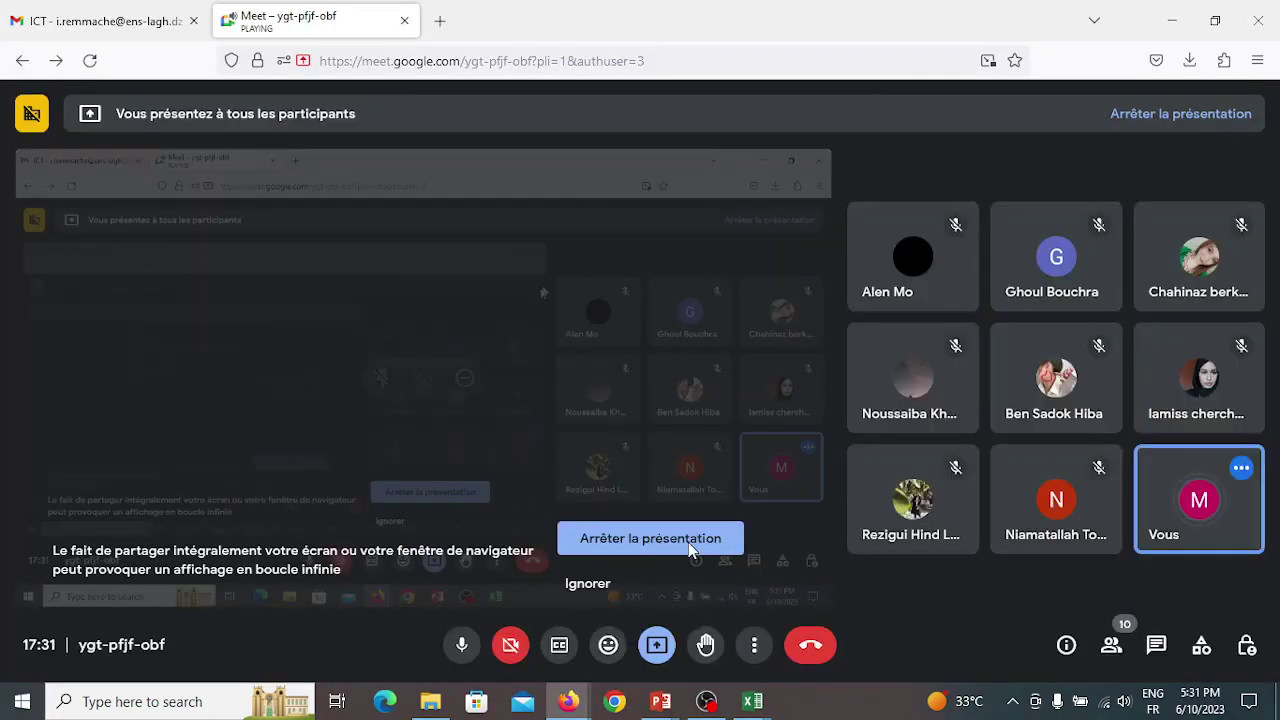
{"action": "mouse_move", "coordinate": [557, 712]}
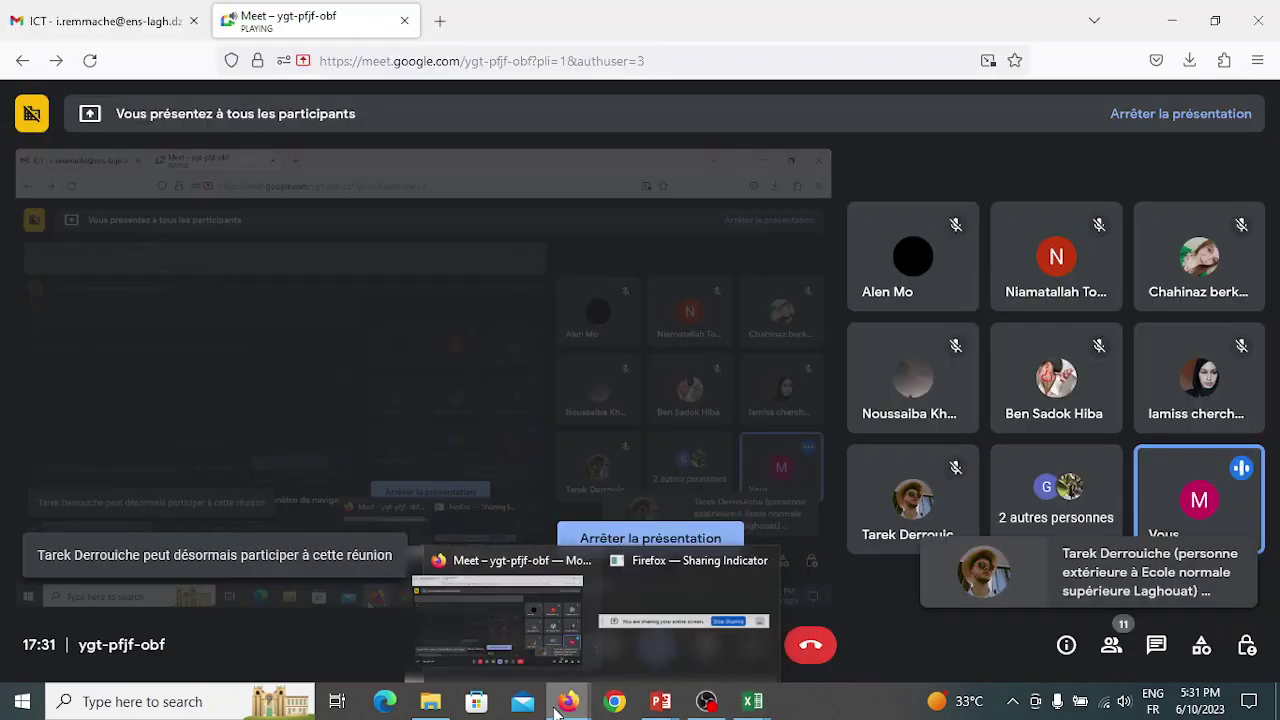
{"action": "mouse_move", "coordinate": [660, 701]}
{"action": "left_click", "coordinate": [764, 618]}
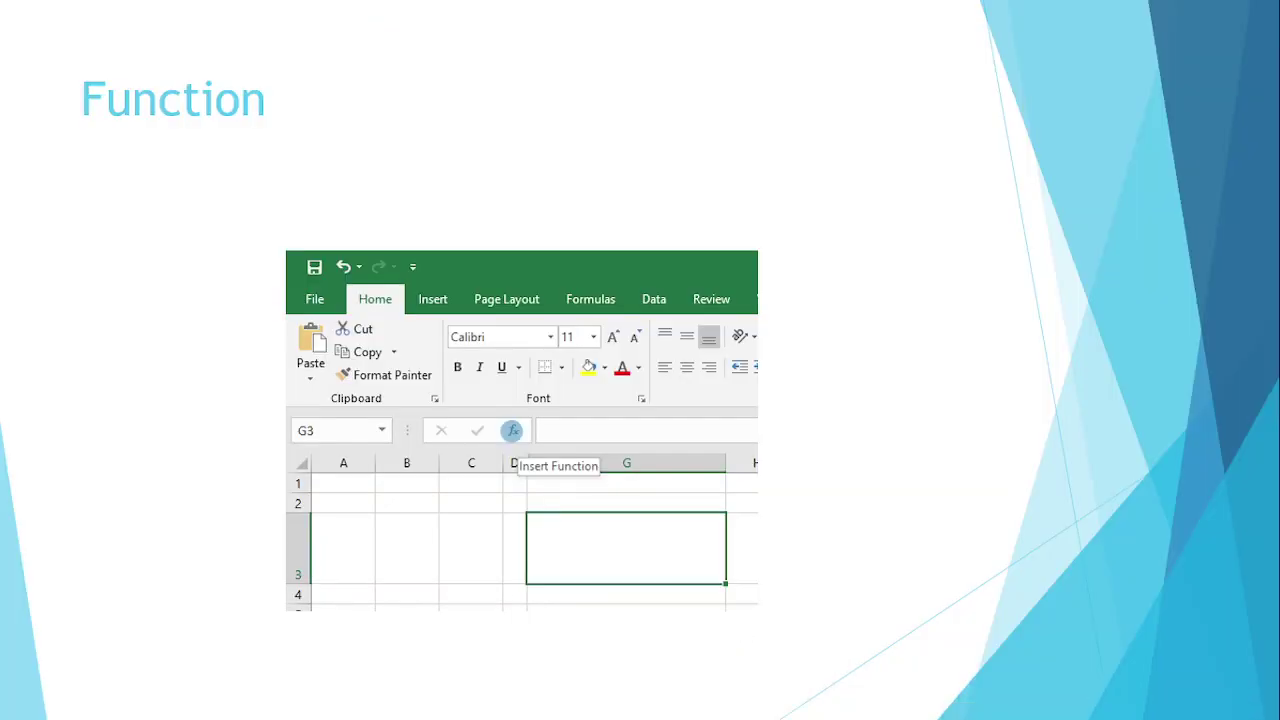